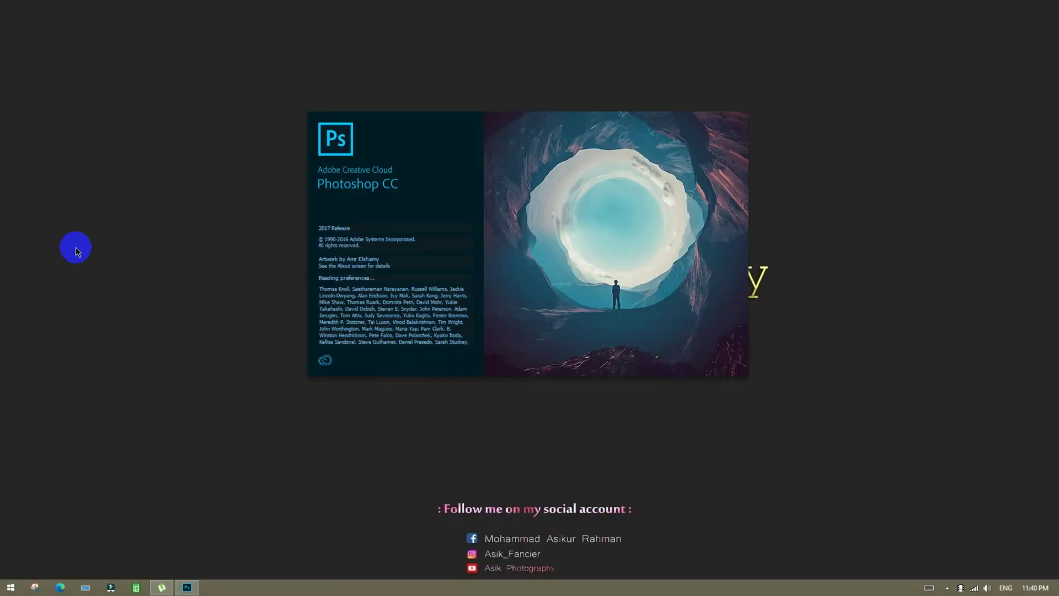
# Step: Open the portrait photo and collapse the expanded document properties
pyautogui.click(210, 166)
pyautogui.press('Escape')
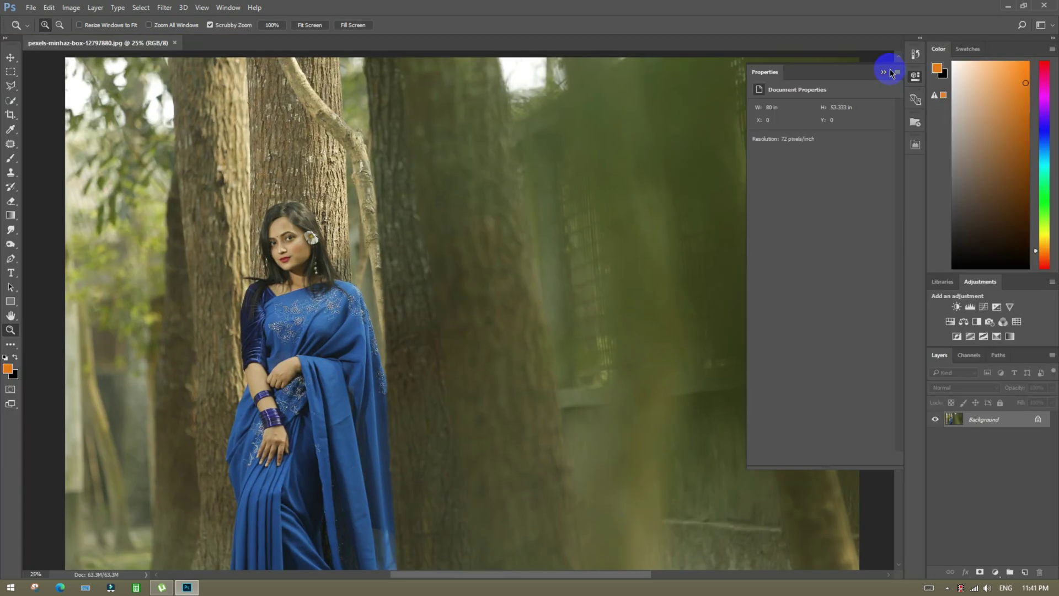
pyautogui.click(884, 70)
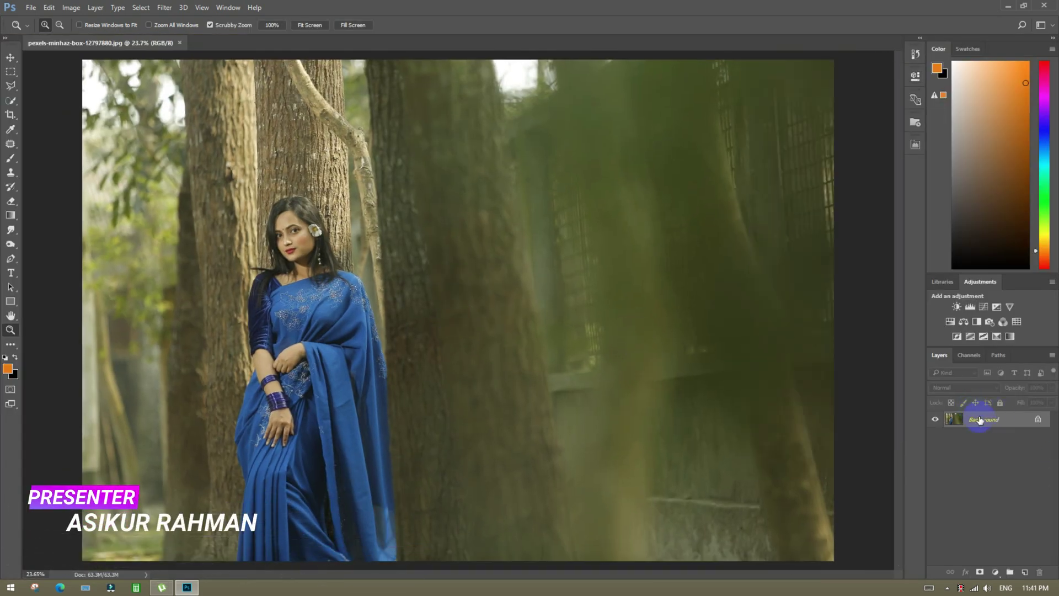
# Step: Duplicate the Background layer and rename the copy "subject"
pyautogui.moveTo(985, 424); pyautogui.dragTo(1024, 572)
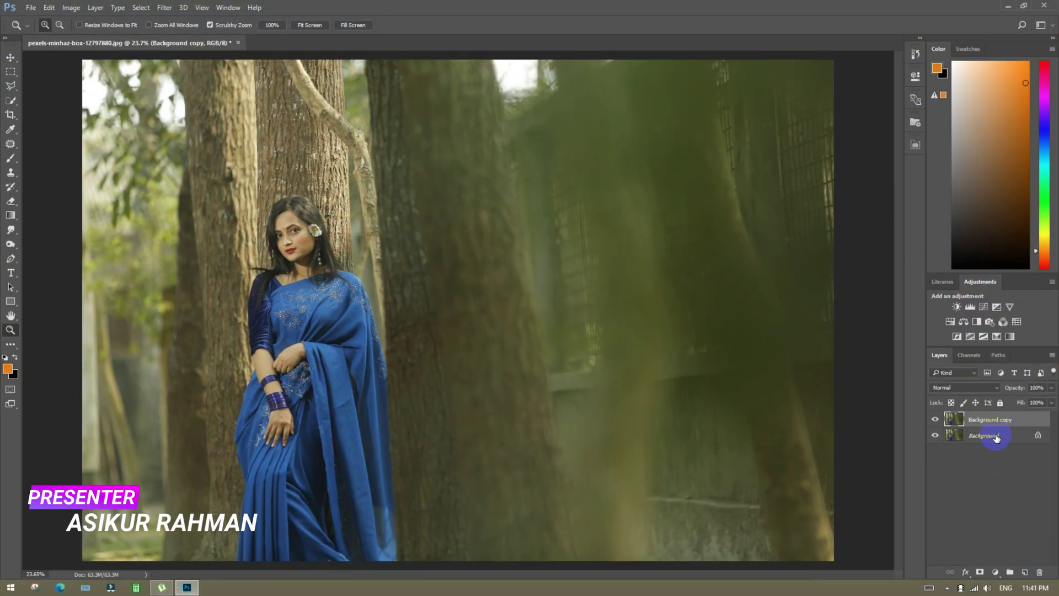
pyautogui.doubleClick(989, 418)
pyautogui.write('subject')
pyautogui.press('Return')
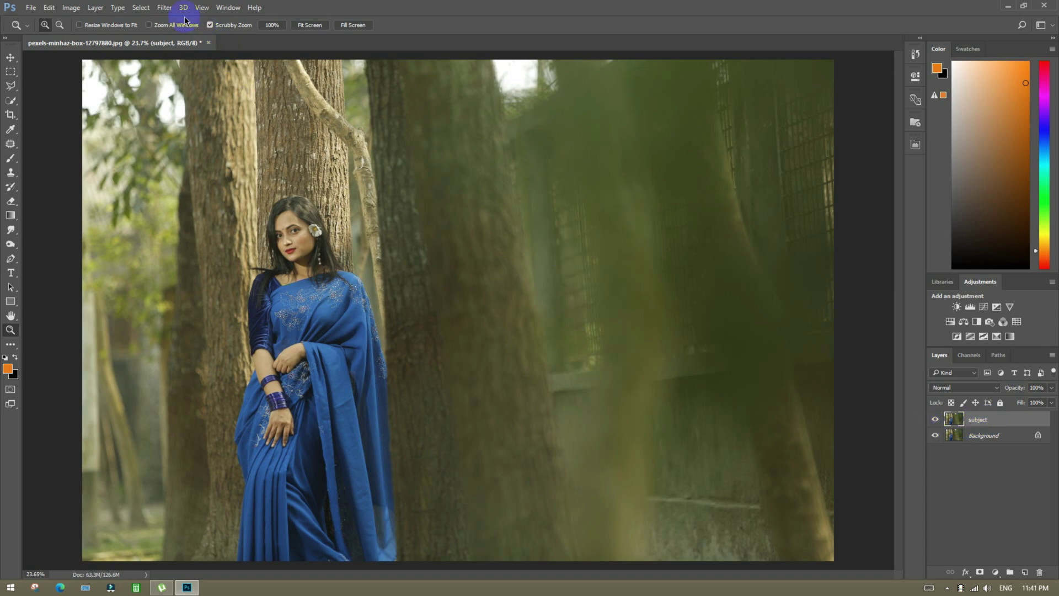
# Step: Start the Camera Raw filter on the subject layer and set Highlights to -26, Shadows to +15 and Blacks to +18
pyautogui.click(164, 7)
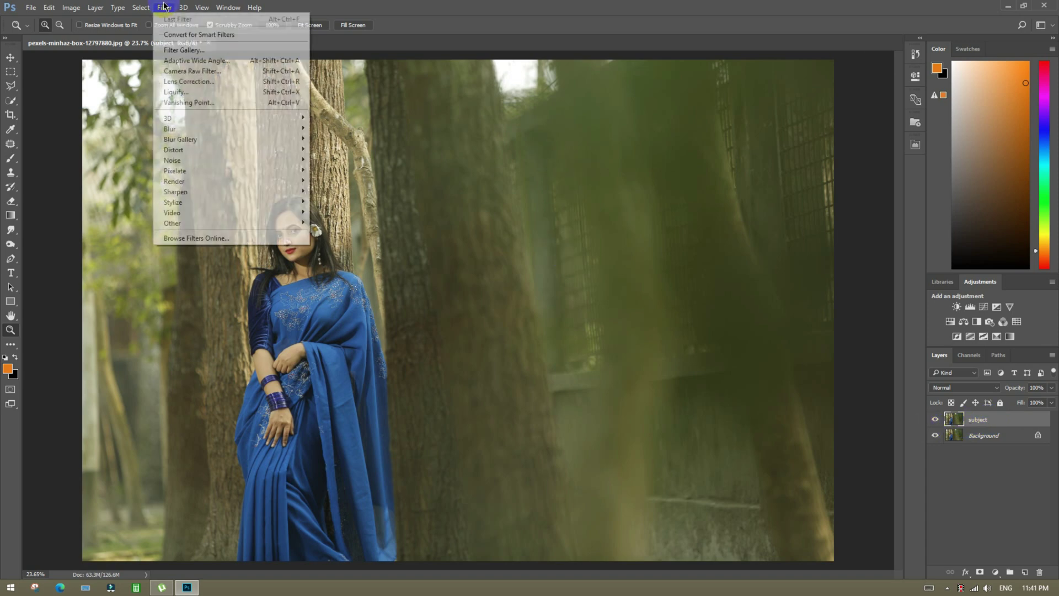
pyautogui.click(191, 71)
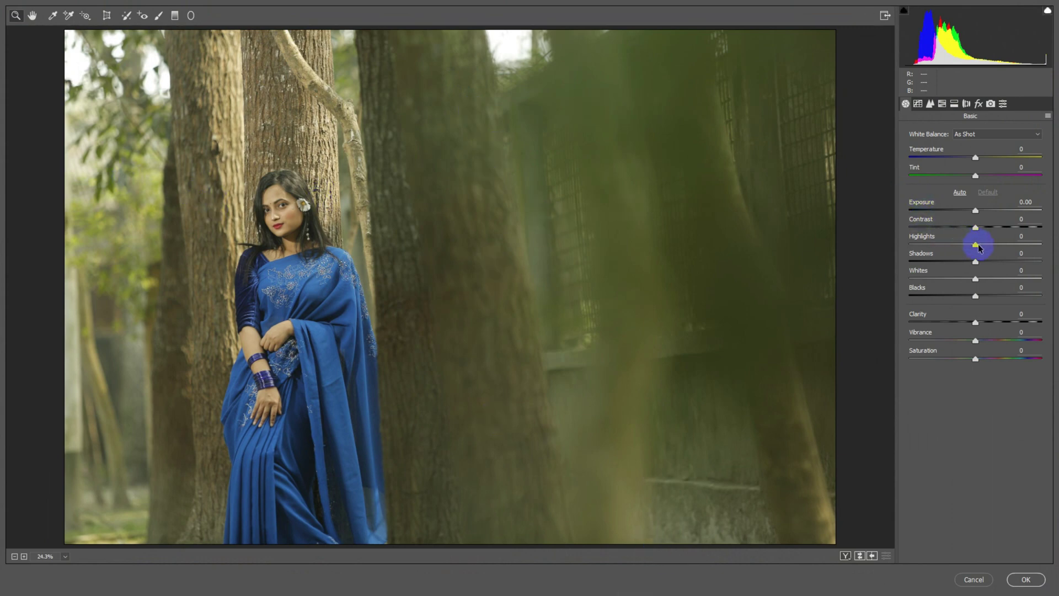
pyautogui.moveTo(978, 247)
pyautogui.mouseDown()
pyautogui.moveTo(956, 246)
pyautogui.moveTo(993, 246)
pyautogui.moveTo(948, 248)
pyautogui.moveTo(987, 264)
pyautogui.mouseUp()
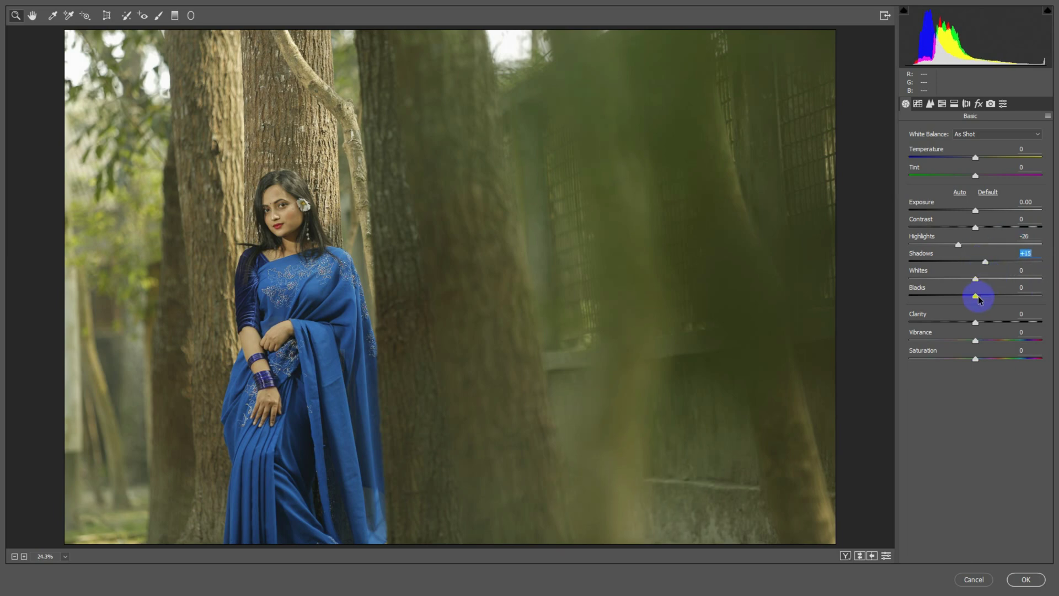
pyautogui.moveTo(979, 299); pyautogui.dragTo(991, 300)
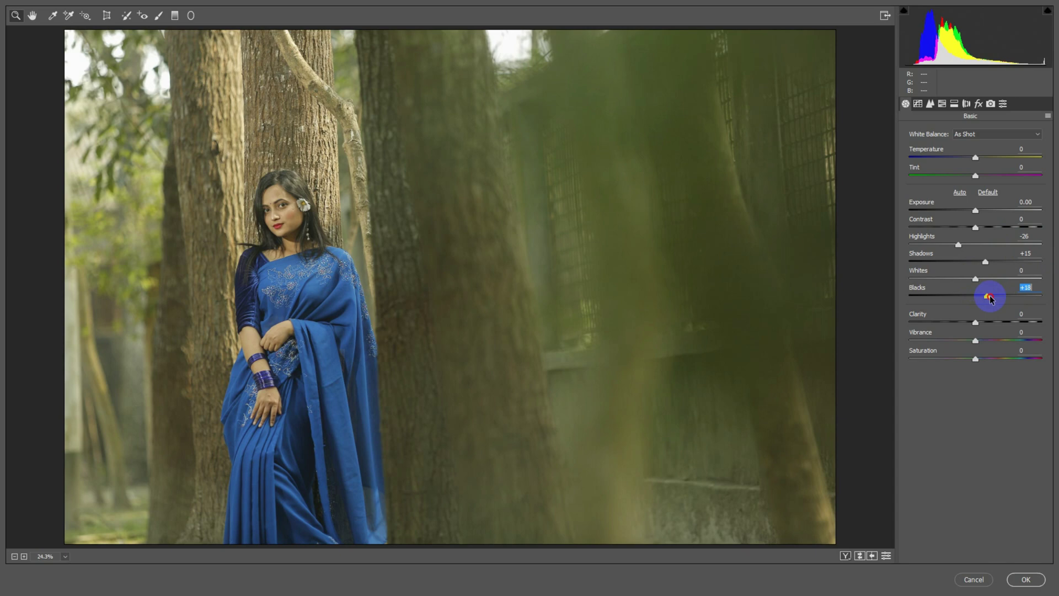
# Step: Set the basic Contrast to +23, Exposure to -0.10 and Whites to -22
pyautogui.click(991, 227)
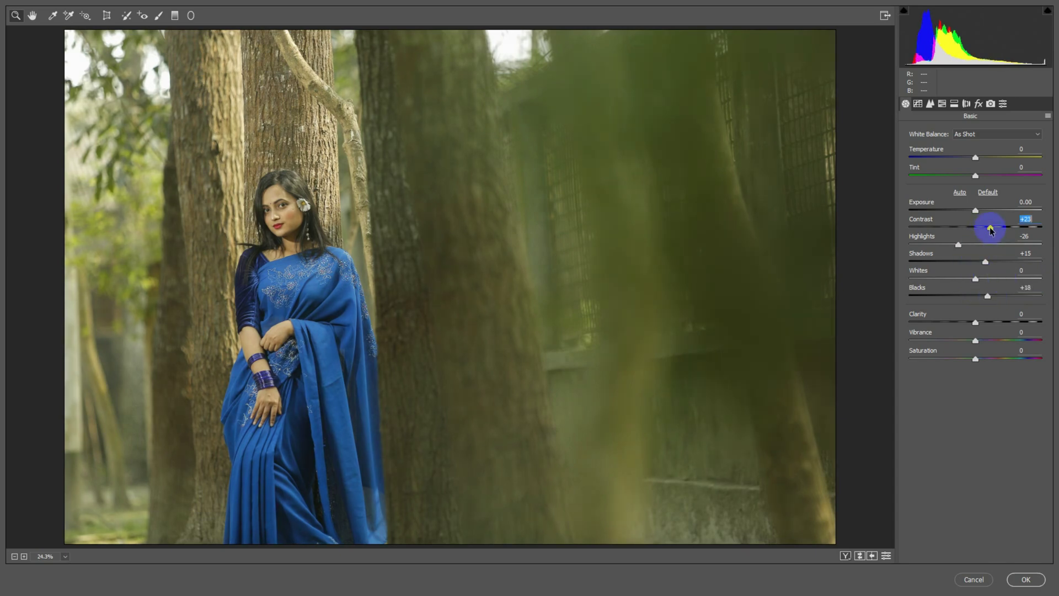
pyautogui.moveTo(976, 211); pyautogui.dragTo(952, 212)
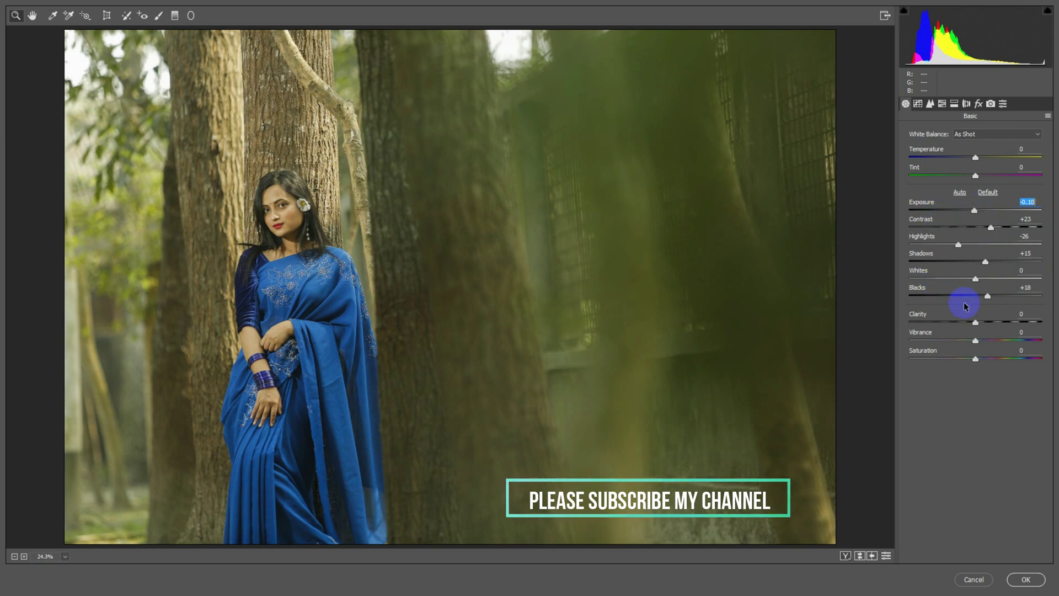
pyautogui.moveTo(975, 279); pyautogui.dragTo(954, 279)
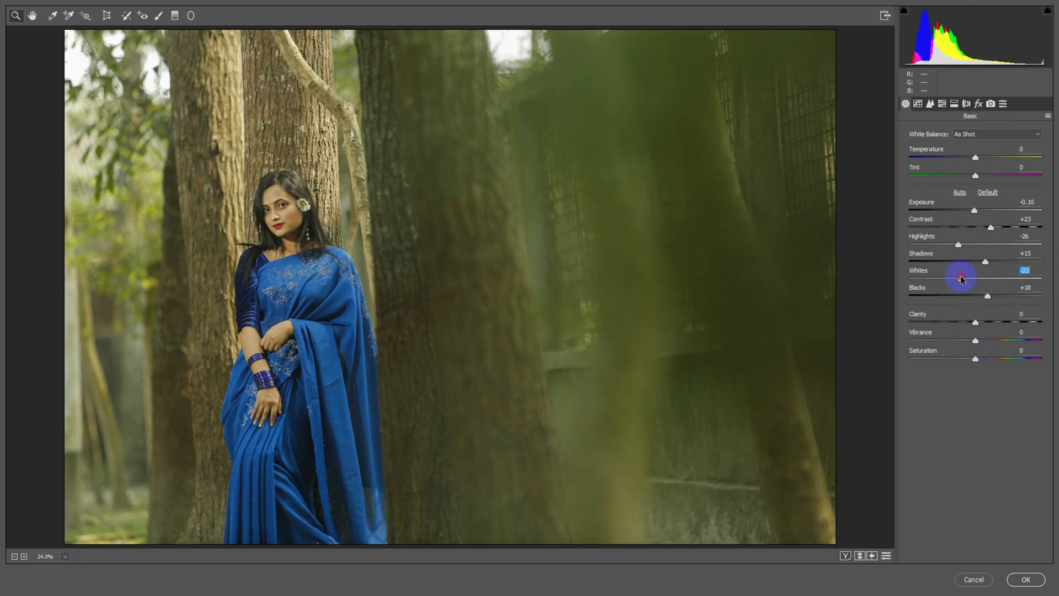
# Step: Raise the photo's Vibrance and fine-tune its white balance Temperature and Tint
pyautogui.click(991, 340)
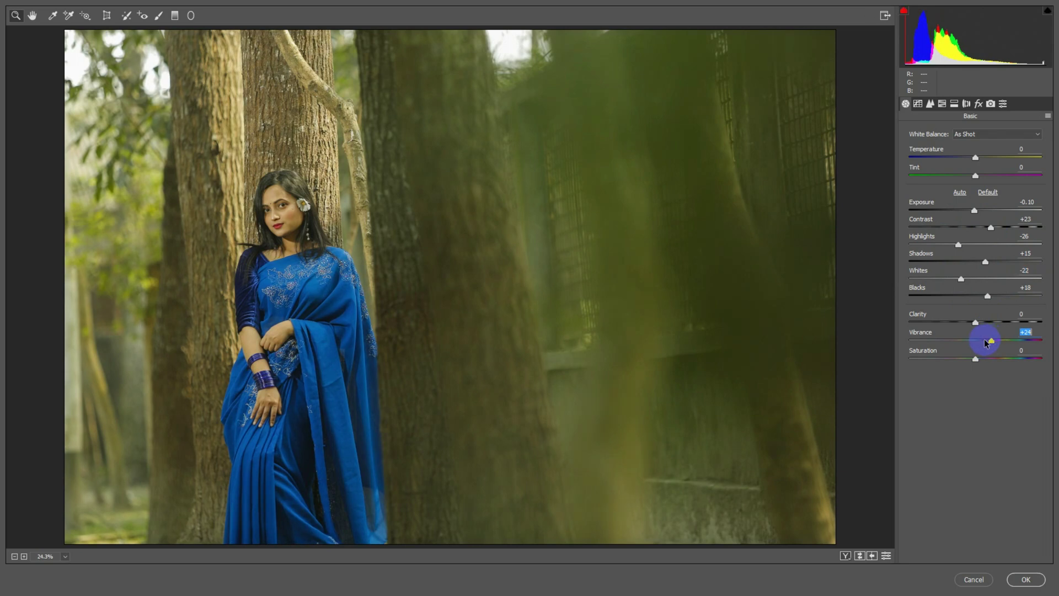
pyautogui.click(985, 341)
pyautogui.moveTo(976, 158); pyautogui.dragTo(973, 180)
# Step: Set the parametric tone curve to Highlights -7, Lights +5, Darks +5, Shadows +6, and place an RGB curve point at input 133, output 139
pyautogui.hotkey('ctrl', 'alt', '2')
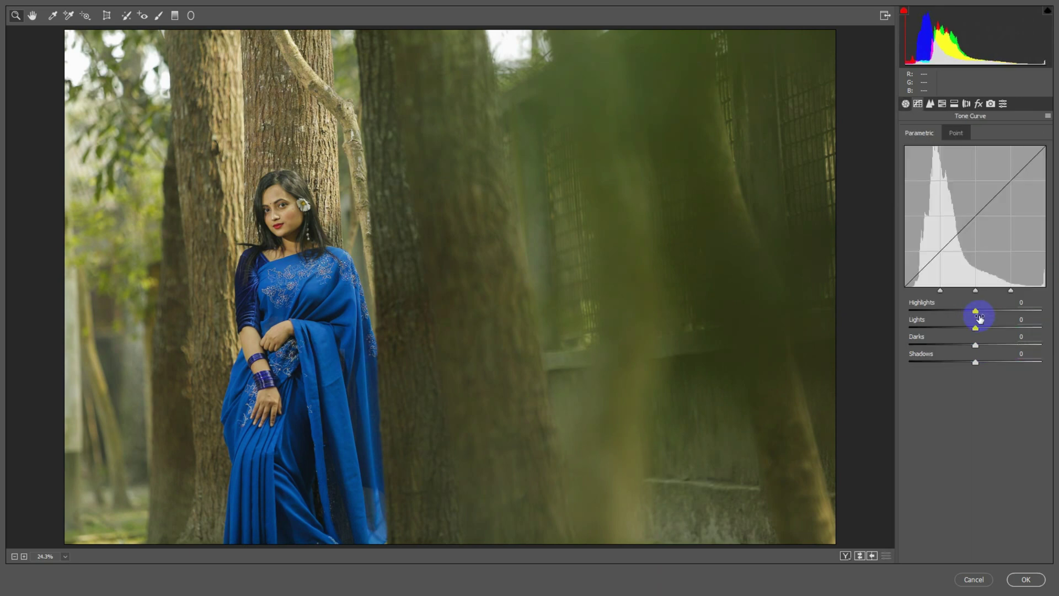
pyautogui.moveTo(977, 313); pyautogui.dragTo(980, 346)
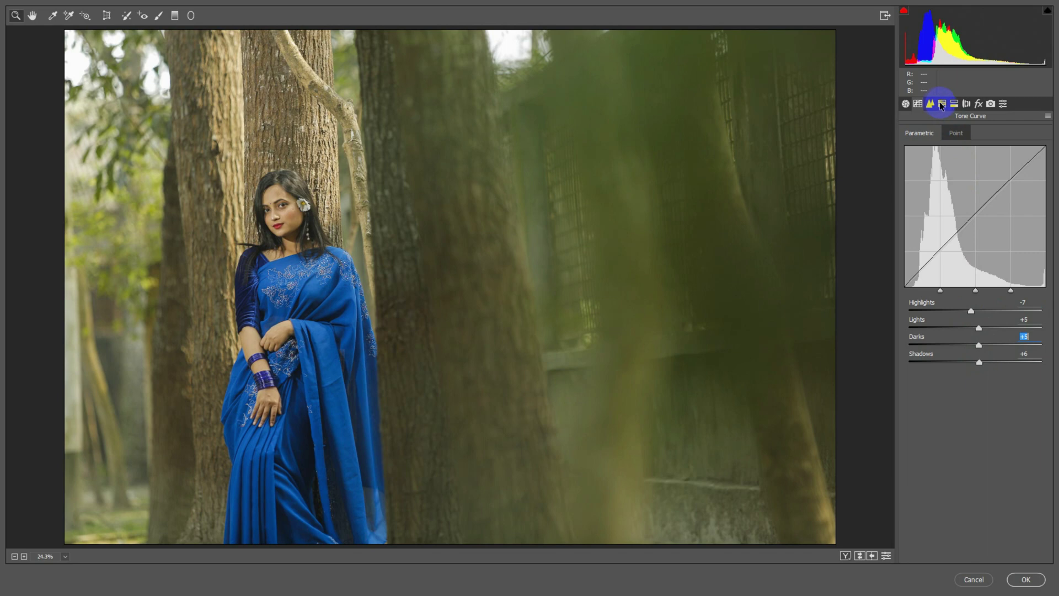
pyautogui.click(954, 132)
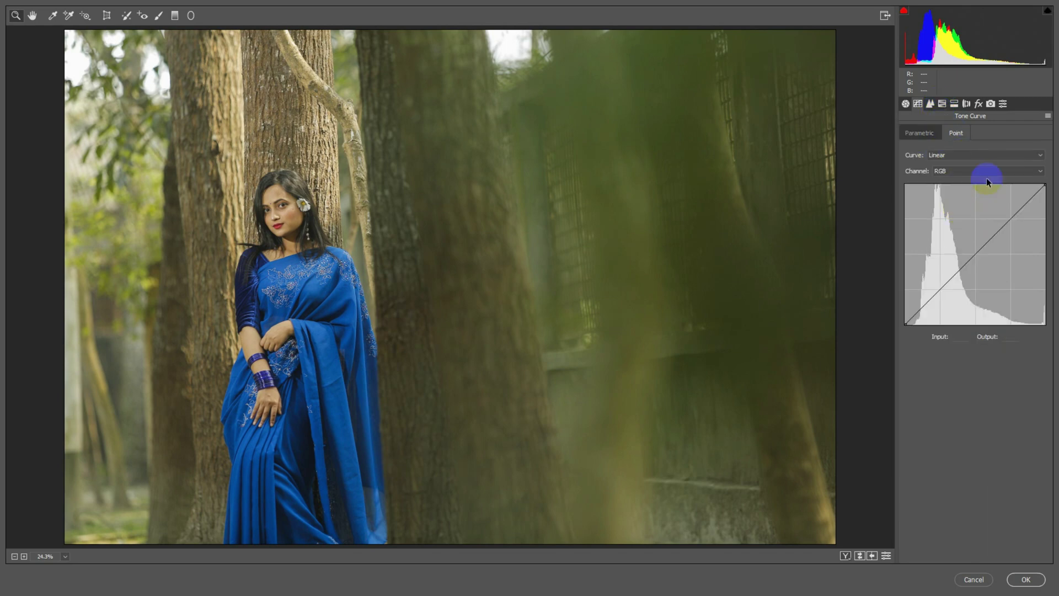
pyautogui.click(975, 252)
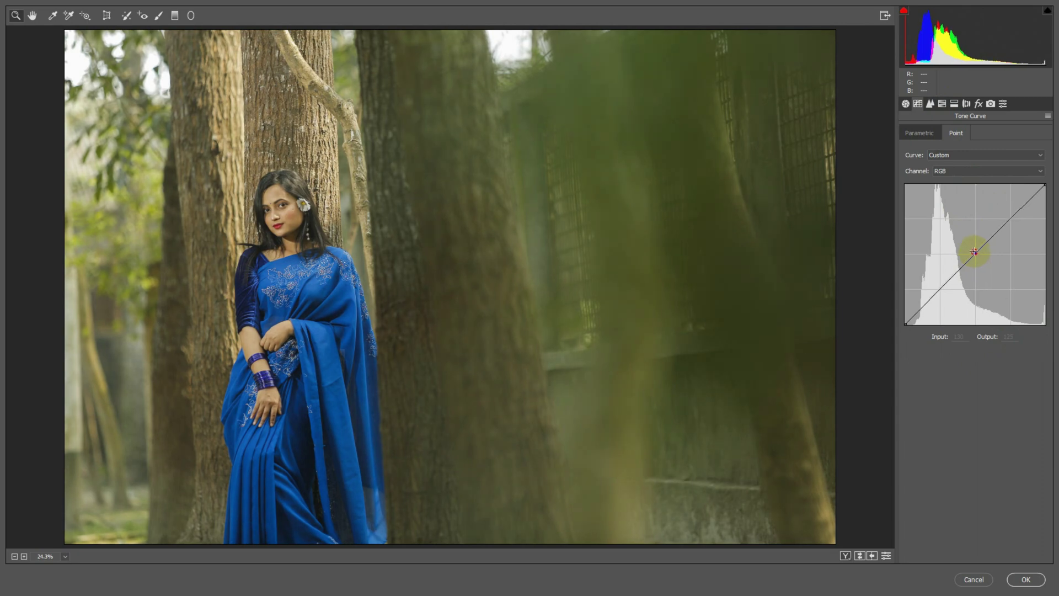
pyautogui.moveTo(975, 252); pyautogui.dragTo(978, 248)
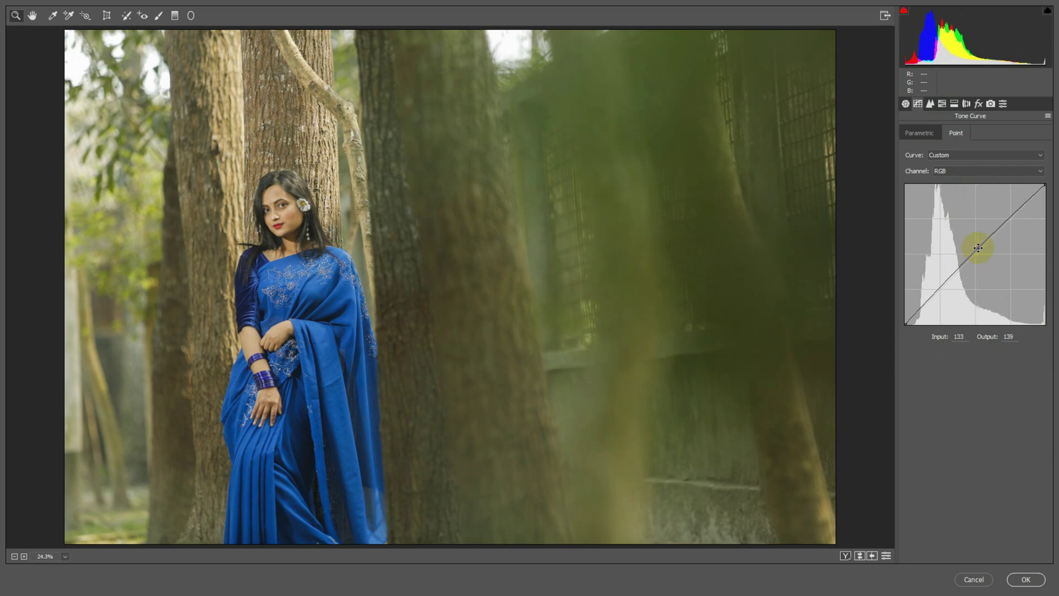
# Step: Add a Red channel curve point at input 145, output 150, and a Green channel point at input 112, output 107
pyautogui.click(974, 174)
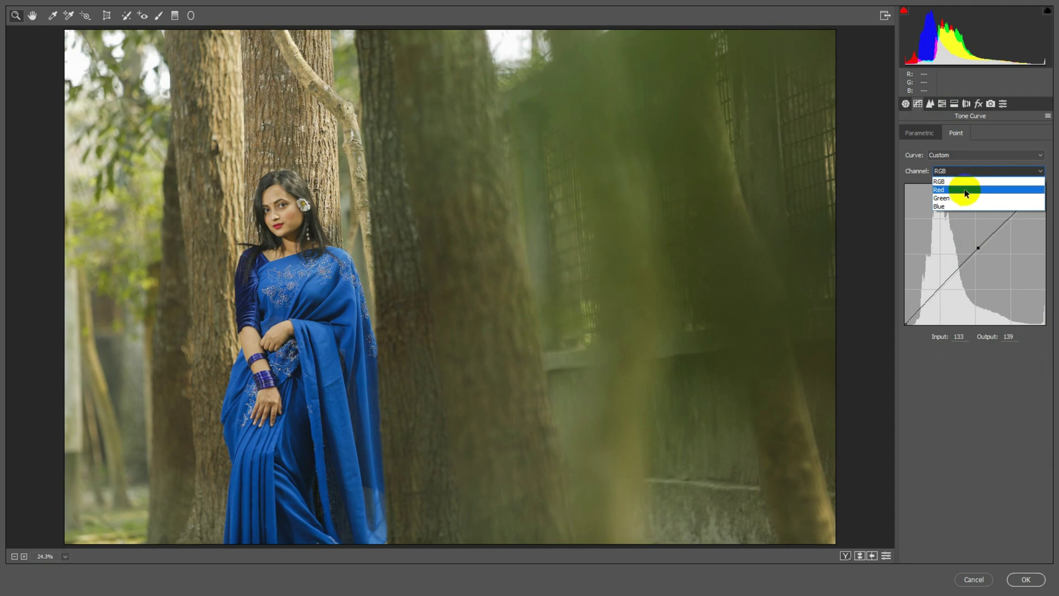
pyautogui.click(965, 188)
pyautogui.moveTo(986, 245); pyautogui.dragTo(984, 240)
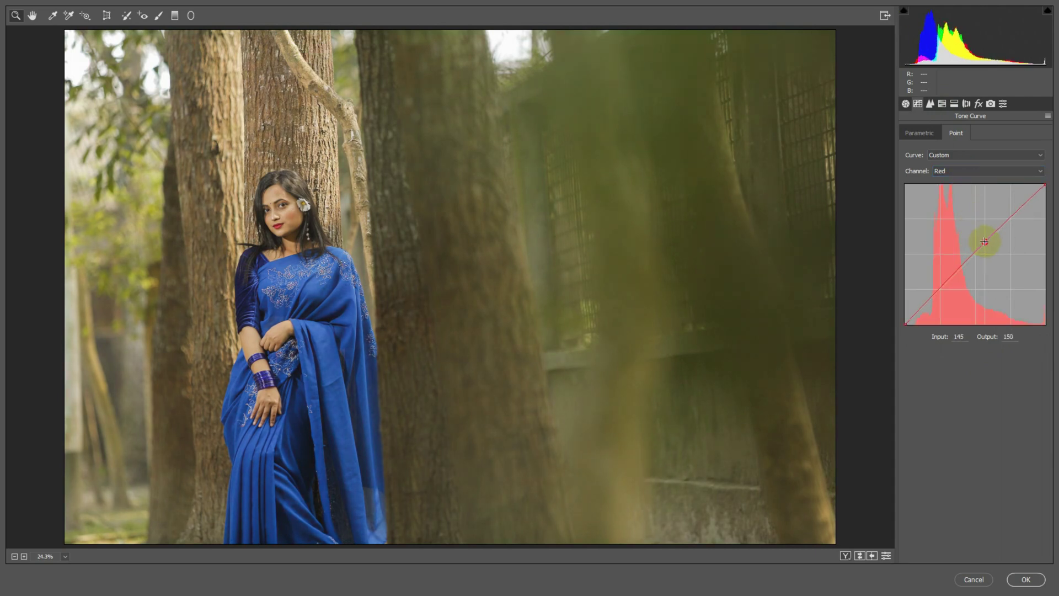
pyautogui.click(953, 175)
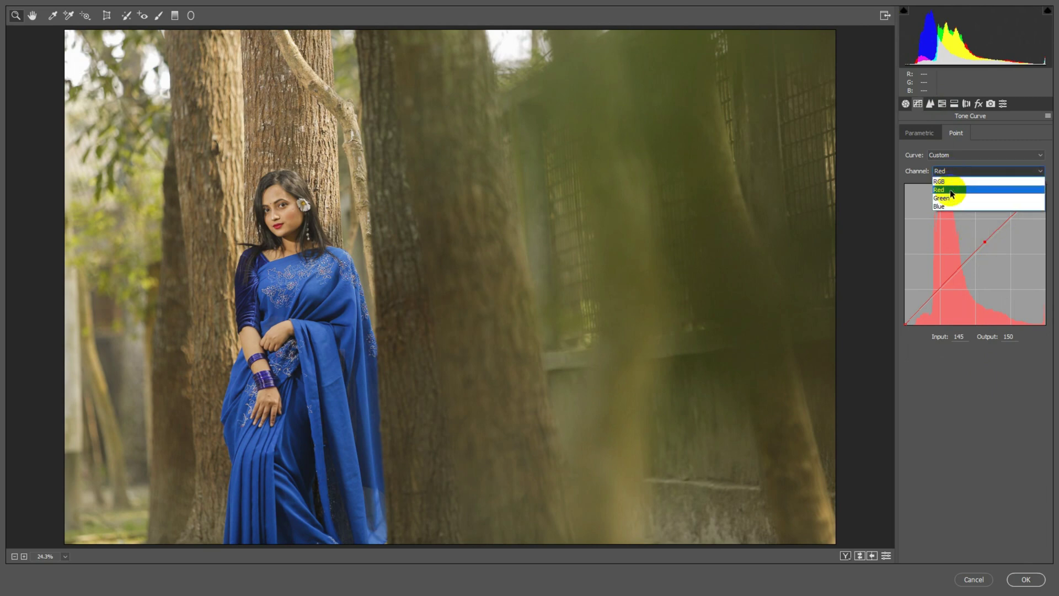
pyautogui.click(949, 197)
pyautogui.moveTo(959, 270); pyautogui.dragTo(963, 268)
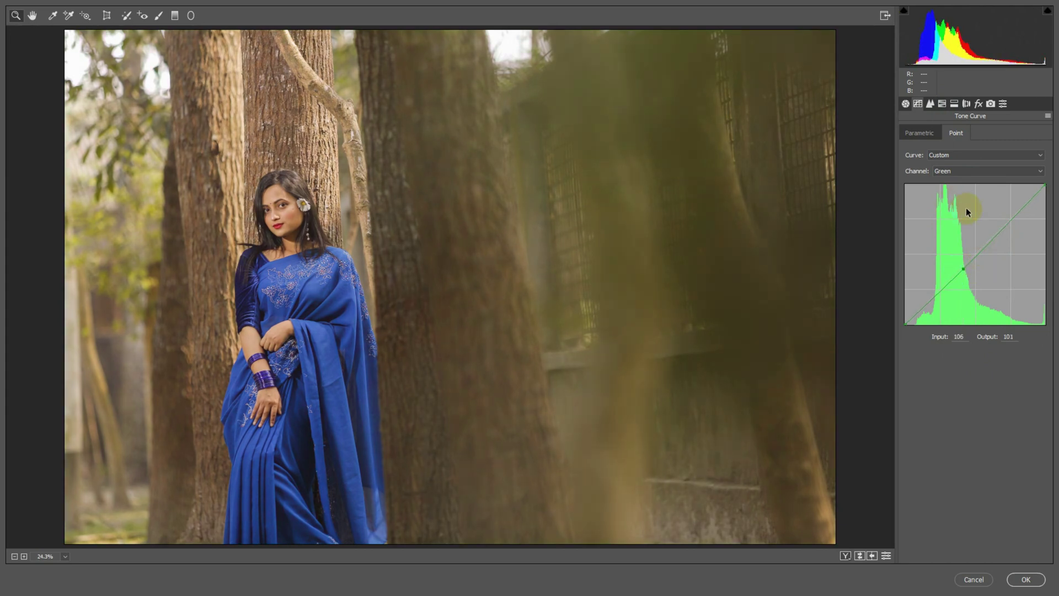
pyautogui.moveTo(965, 270); pyautogui.dragTo(968, 267)
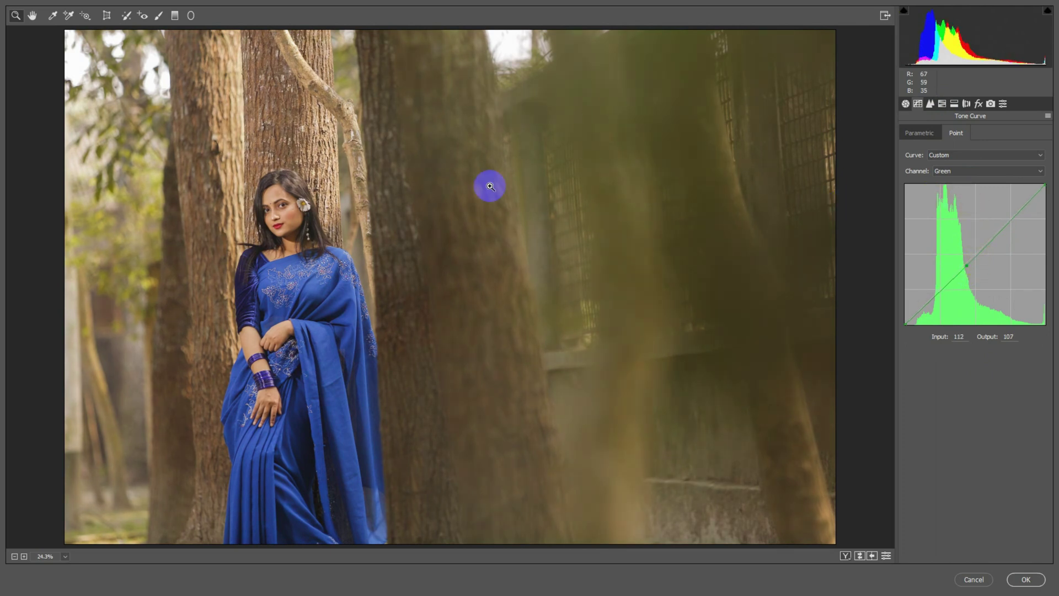
# Step: Adjust the HSL hues to Yellows +12 and Greens +21, and shift Blues to about -6
pyautogui.click(940, 104)
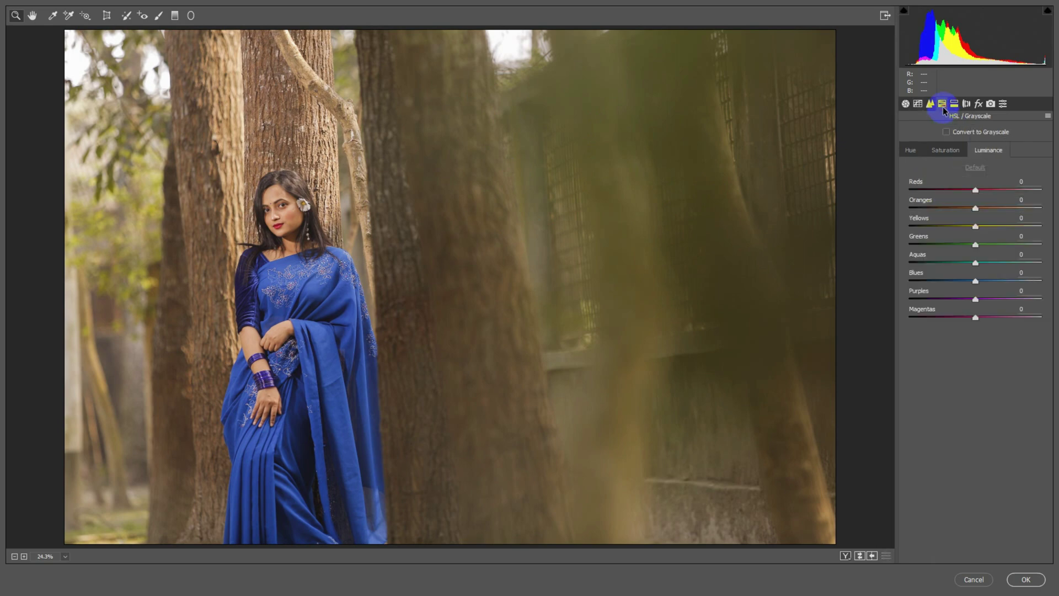
pyautogui.click(907, 154)
pyautogui.moveTo(975, 245)
pyautogui.mouseDown()
pyautogui.moveTo(1014, 226)
pyautogui.moveTo(938, 225)
pyautogui.moveTo(984, 226)
pyautogui.mouseUp()
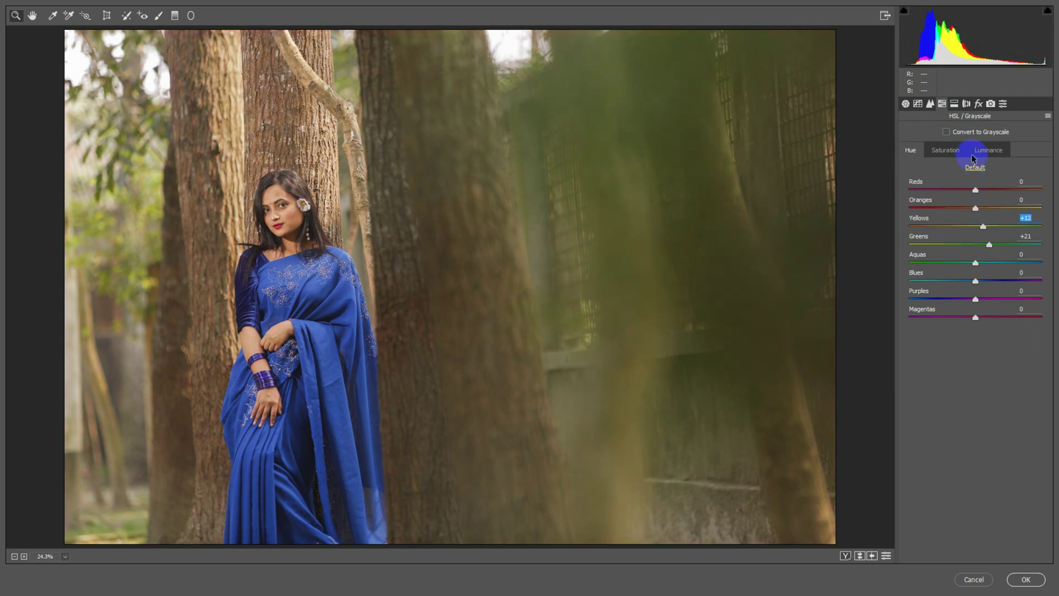
pyautogui.moveTo(976, 280)
pyautogui.mouseDown()
pyautogui.moveTo(987, 280)
pyautogui.moveTo(967, 280)
pyautogui.mouseUp()
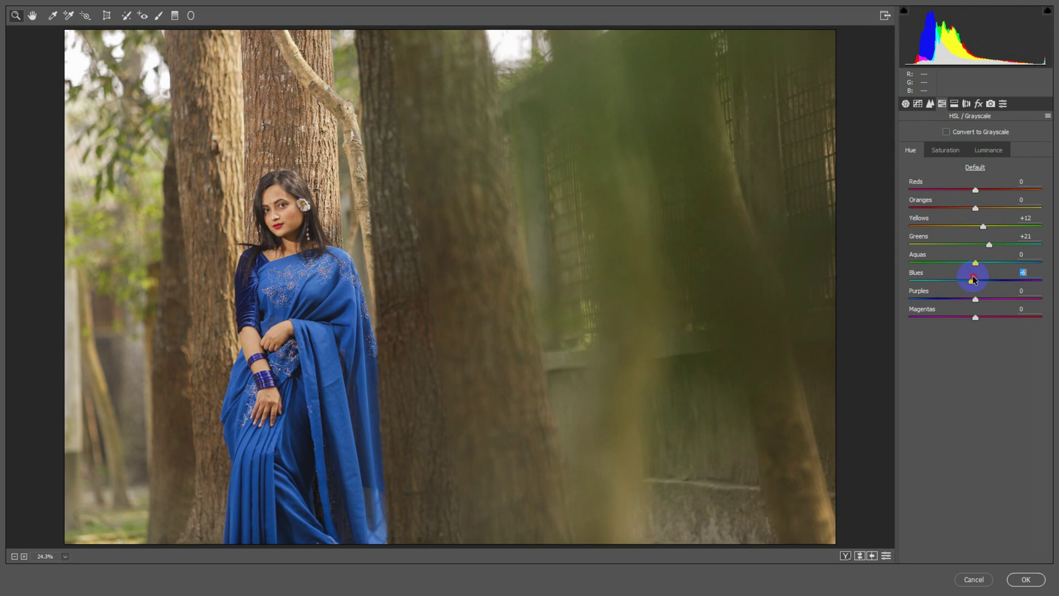
# Step: Darken the foliage by setting the HSL luminance to -26 for Yellows and -58 for Greens
pyautogui.click(946, 150)
pyautogui.moveTo(975, 226); pyautogui.dragTo(952, 242)
pyautogui.click(988, 150)
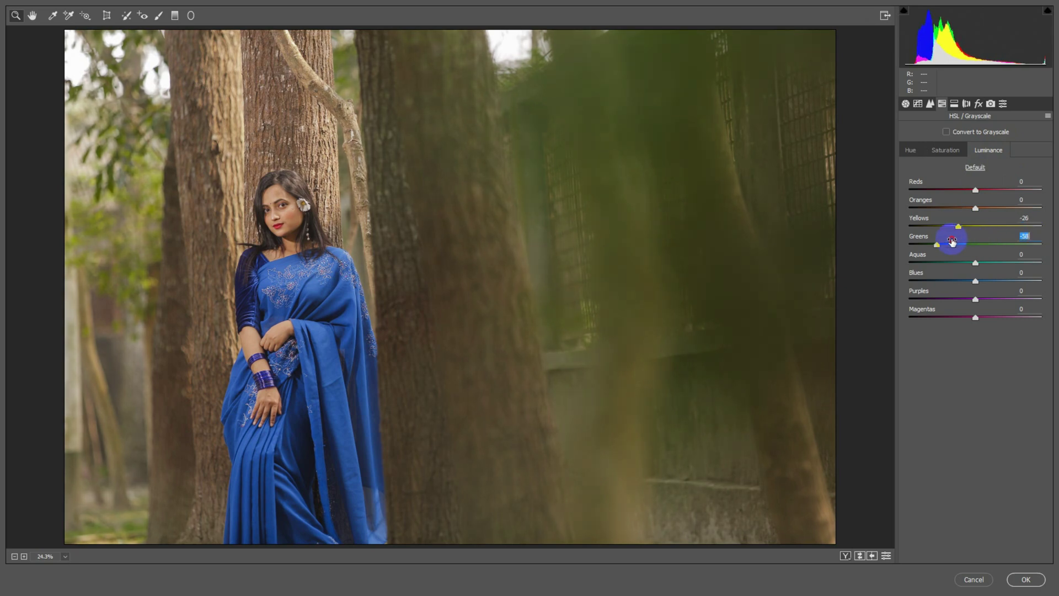
# Step: Darken the photo's edges with a Highlight Priority post-crop vignette, with an amount of about -35
pyautogui.click(980, 106)
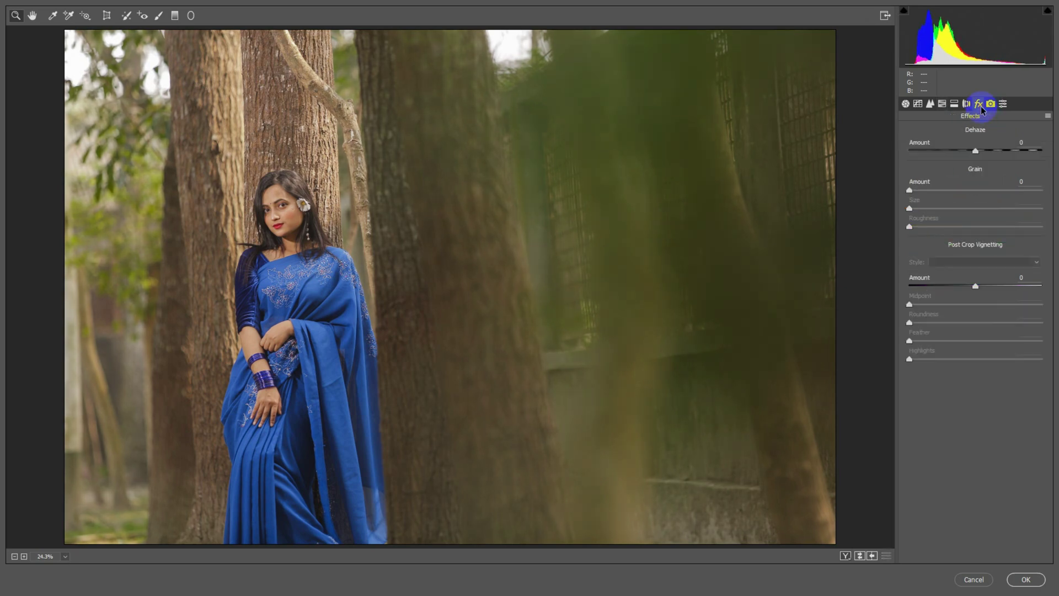
pyautogui.click(985, 295)
pyautogui.moveTo(977, 290); pyautogui.dragTo(952, 284)
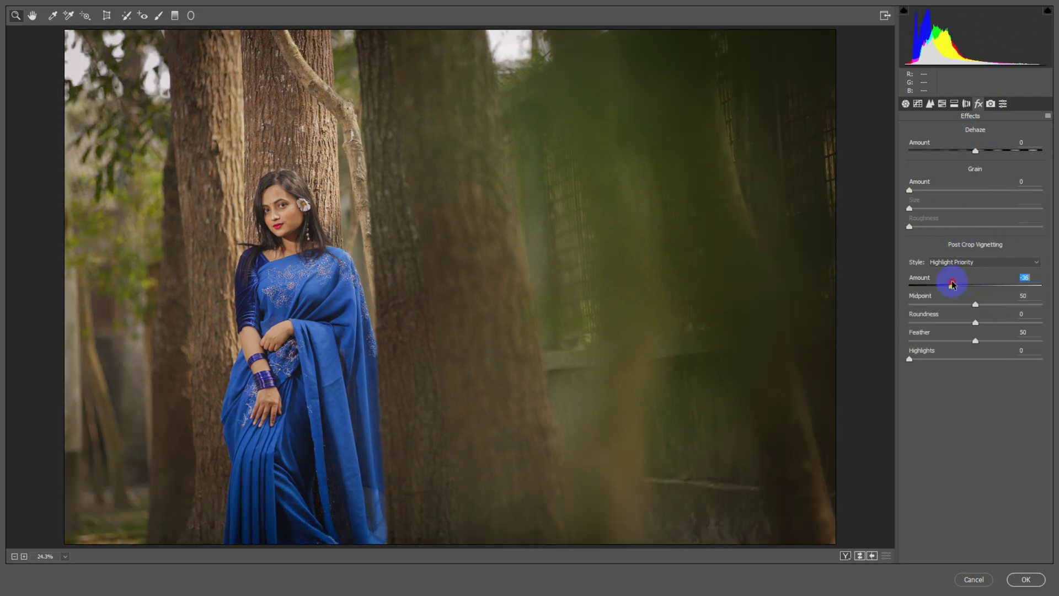
# Step: Set the Camera Calibration hues to -12 for Red Primary, -10 for Green Primary and -13 for Blue Primary
pyautogui.click(991, 104)
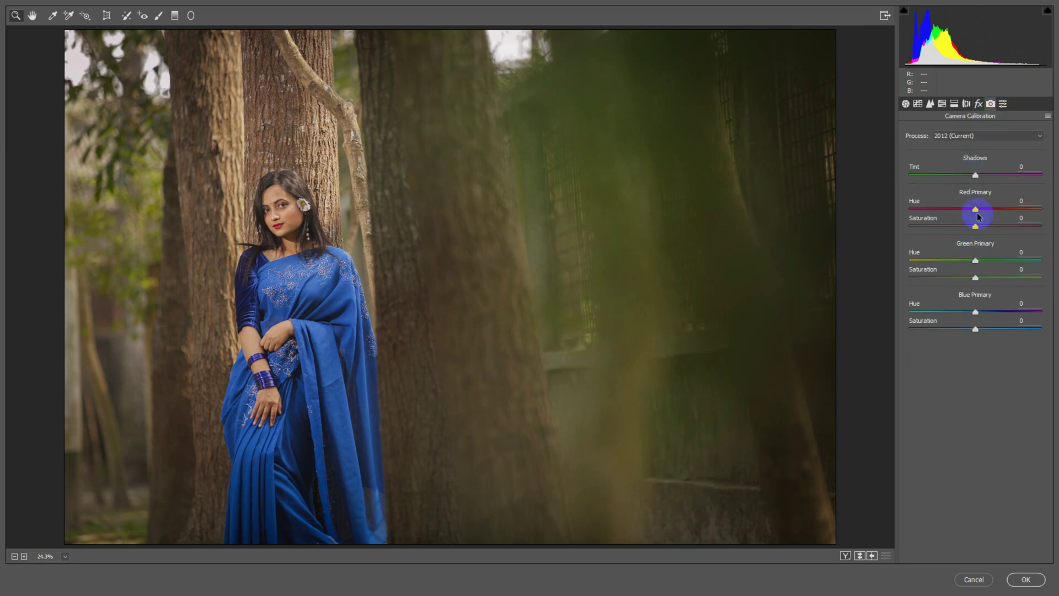
pyautogui.moveTo(973, 210)
pyautogui.mouseDown()
pyautogui.moveTo(984, 210)
pyautogui.moveTo(961, 210)
pyautogui.moveTo(971, 211)
pyautogui.mouseUp()
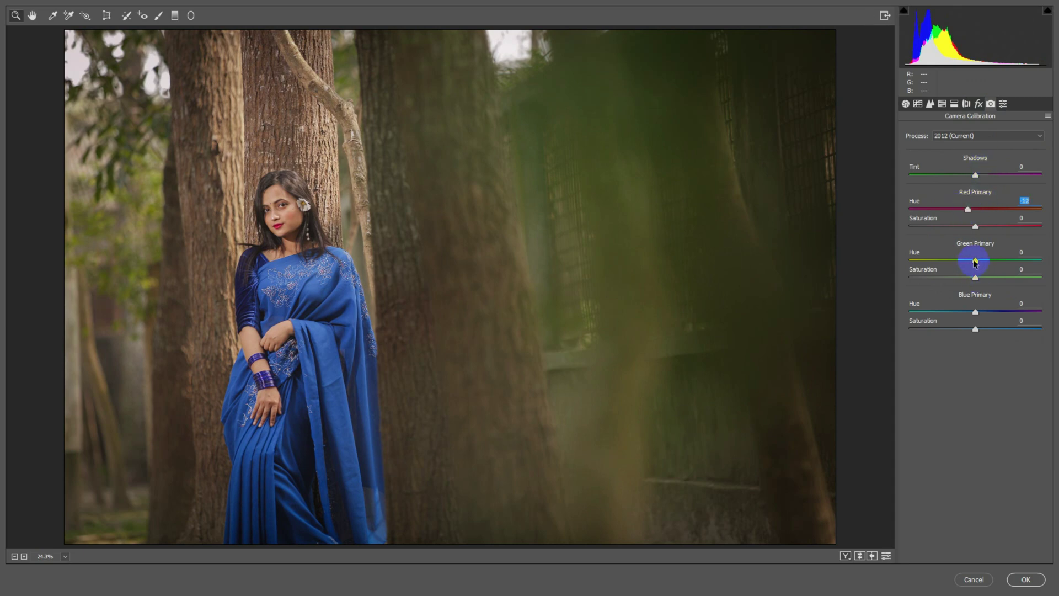
pyautogui.moveTo(976, 260)
pyautogui.mouseDown()
pyautogui.moveTo(997, 261)
pyautogui.moveTo(966, 264)
pyautogui.moveTo(974, 265)
pyautogui.mouseUp()
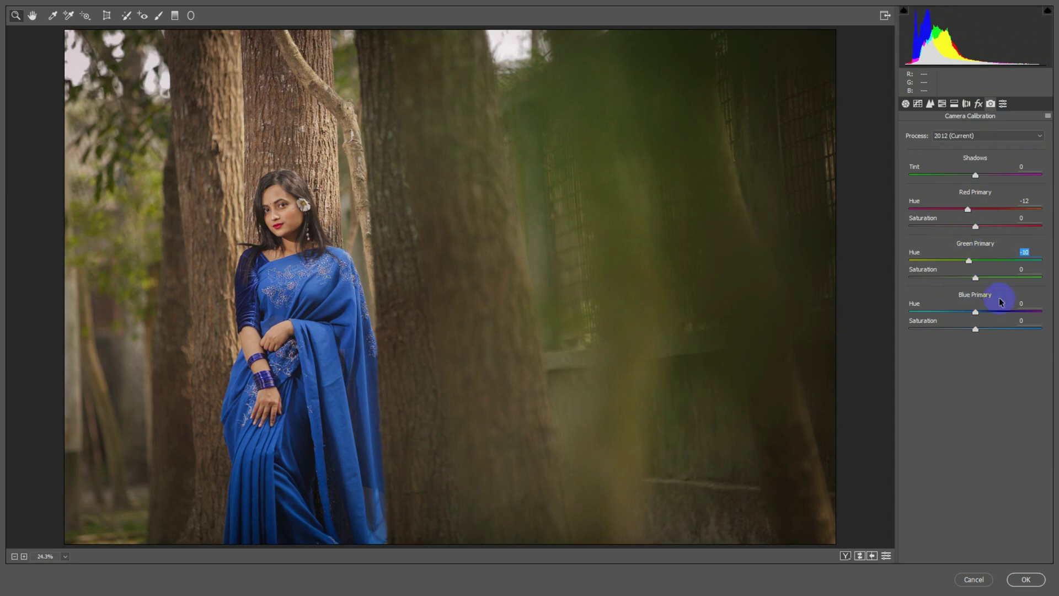
pyautogui.moveTo(976, 312)
pyautogui.mouseDown()
pyautogui.moveTo(989, 311)
pyautogui.moveTo(976, 311)
pyautogui.mouseUp()
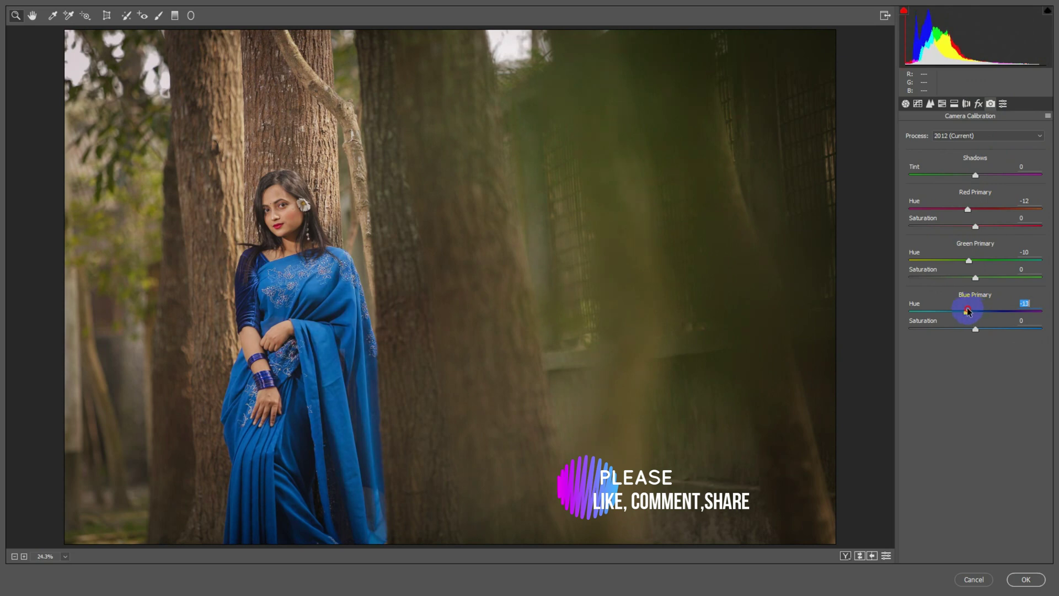
# Step: Raise the Blue Primary saturation in Camera Calibration to +3
pyautogui.click(1020, 256)
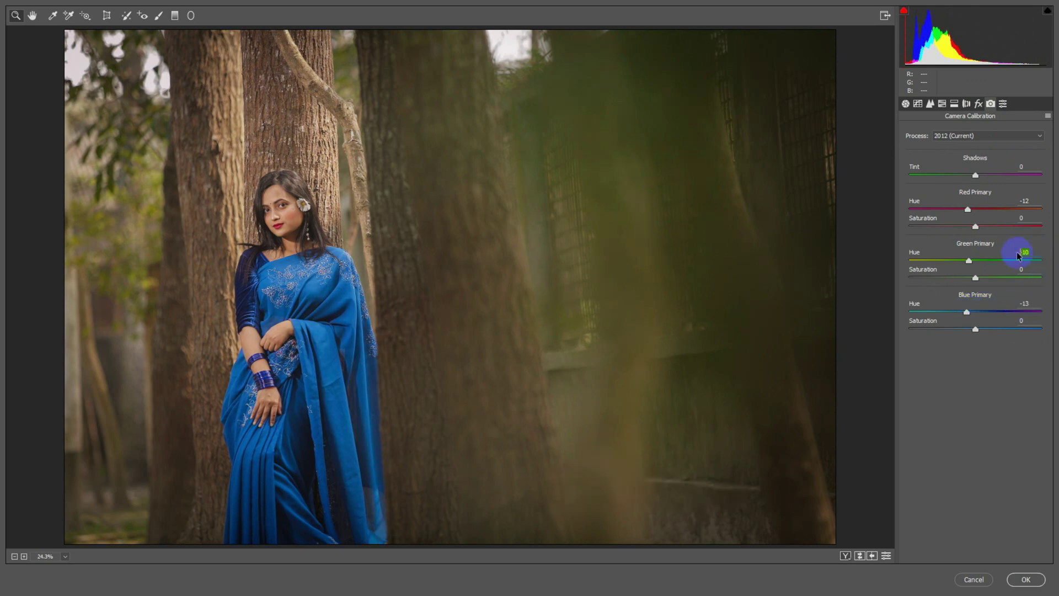
pyautogui.click(1025, 201)
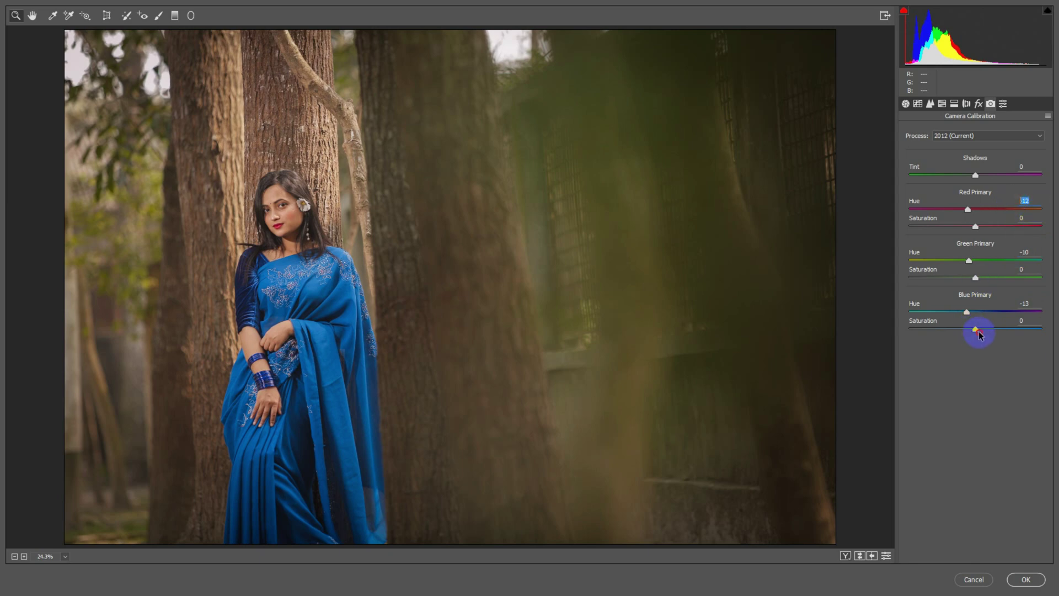
pyautogui.moveTo(976, 331); pyautogui.dragTo(979, 332)
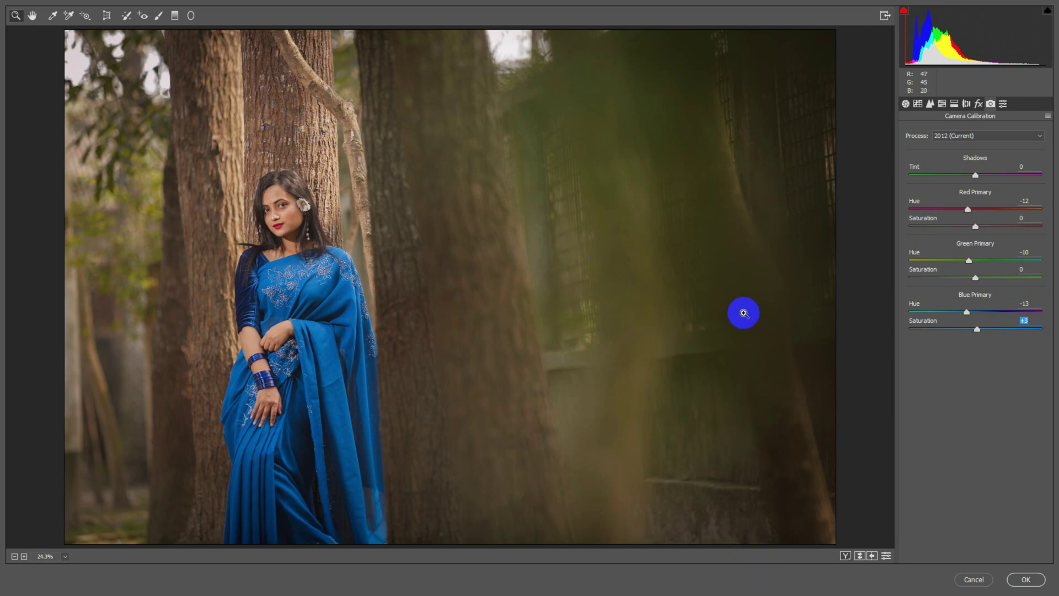
# Step: Apply the Camera Raw adjustments to the subject layer and compare the graded photo with the original
pyautogui.click(1025, 579)
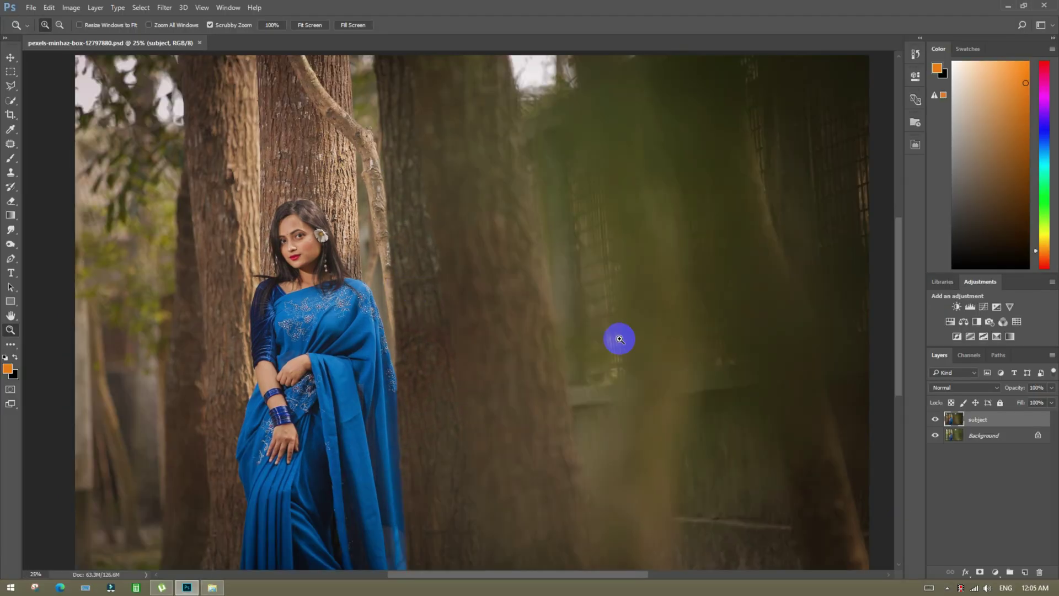
pyautogui.click(936, 423)
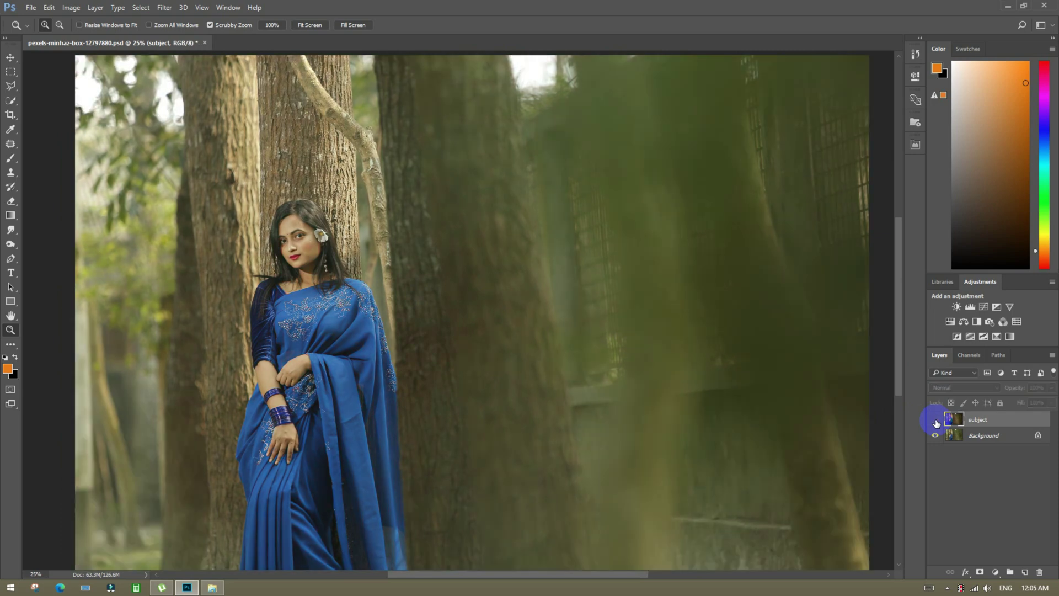
pyautogui.click(936, 423)
# Step: Duplicate the subject layer and add a Gradient fill layer above it using the default black foreground color
pyautogui.moveTo(1010, 424); pyautogui.dragTo(1026, 574)
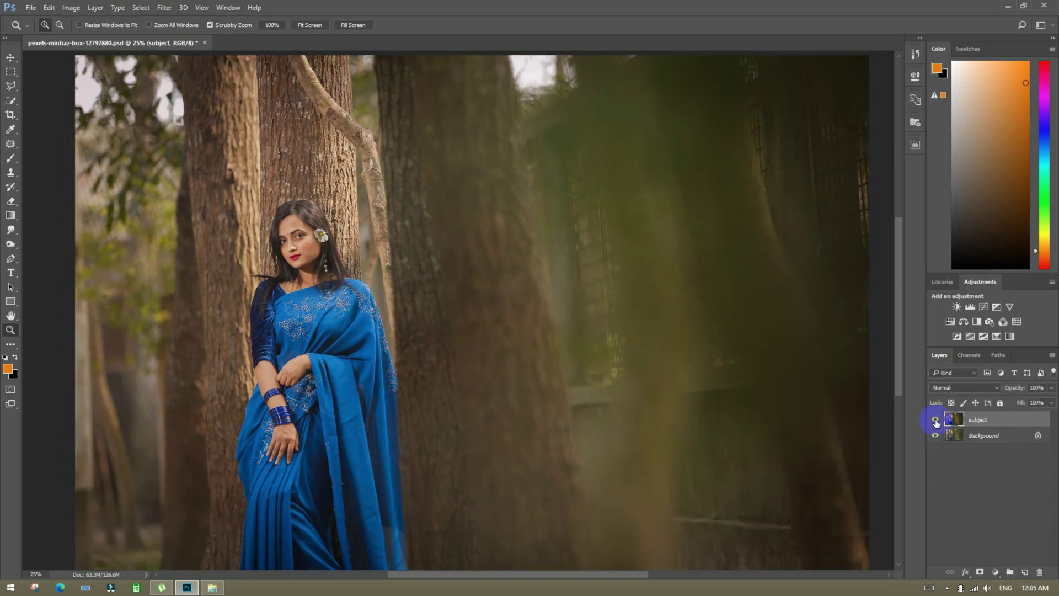
pyautogui.click(5, 358)
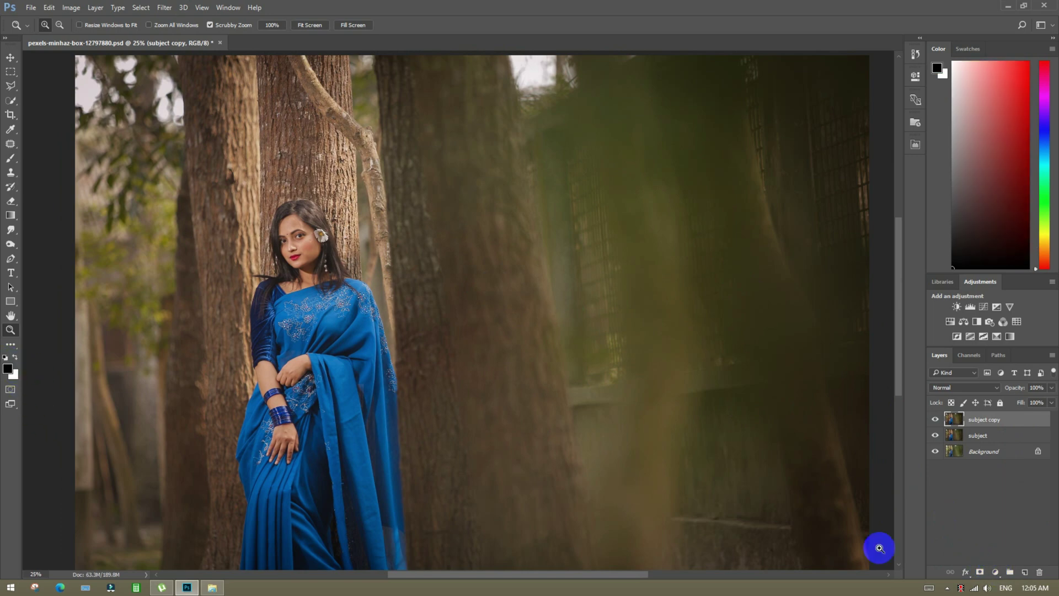
pyautogui.click(994, 578)
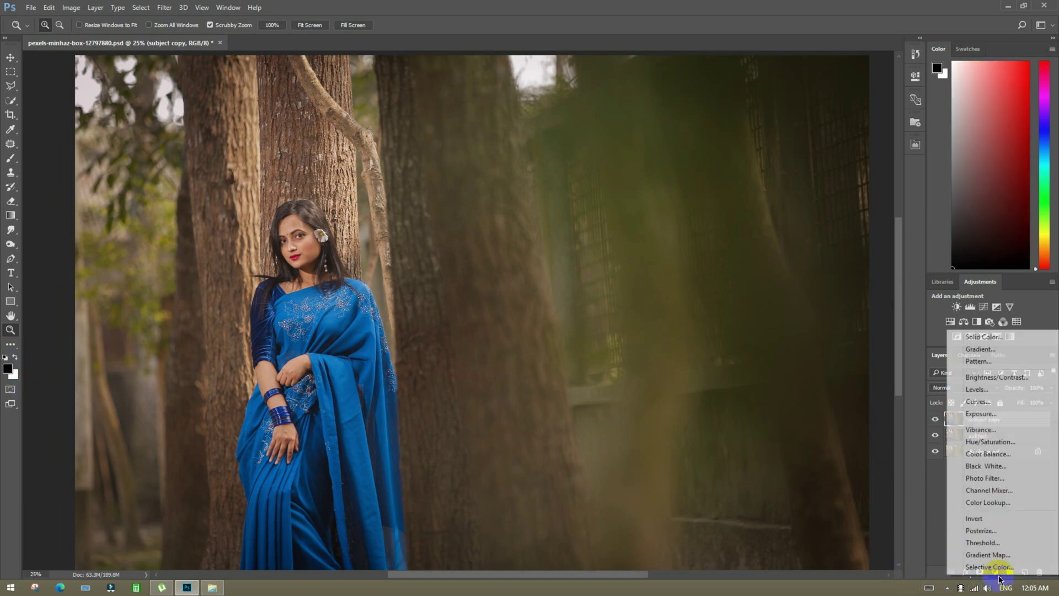
pyautogui.click(987, 350)
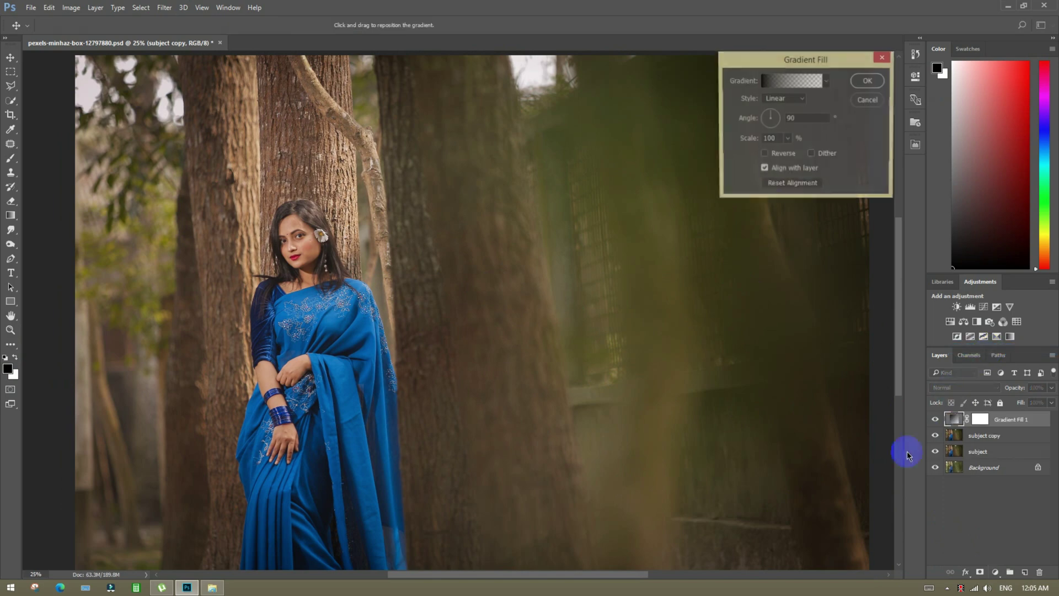
# Step: Set the gradient fill to the Radial style, reversed, with a scale of 396%
pyautogui.click(776, 103)
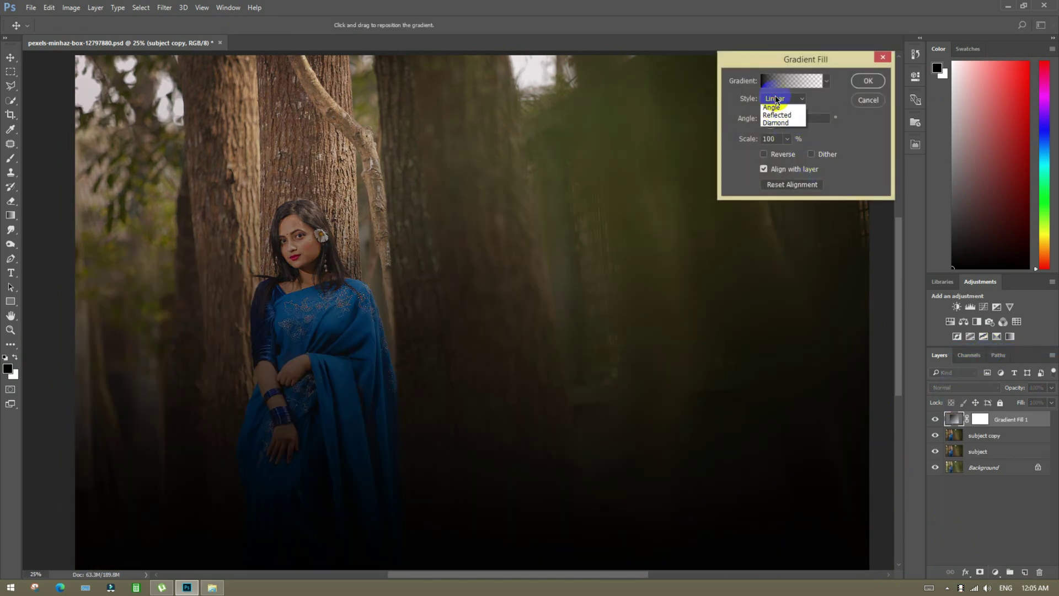
pyautogui.click(778, 117)
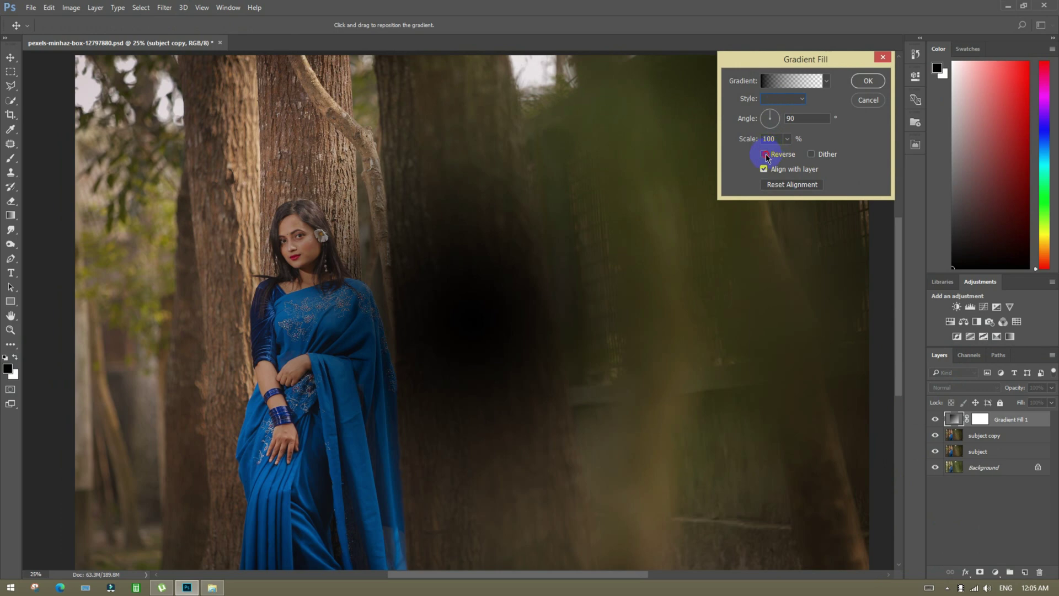
pyautogui.click(765, 156)
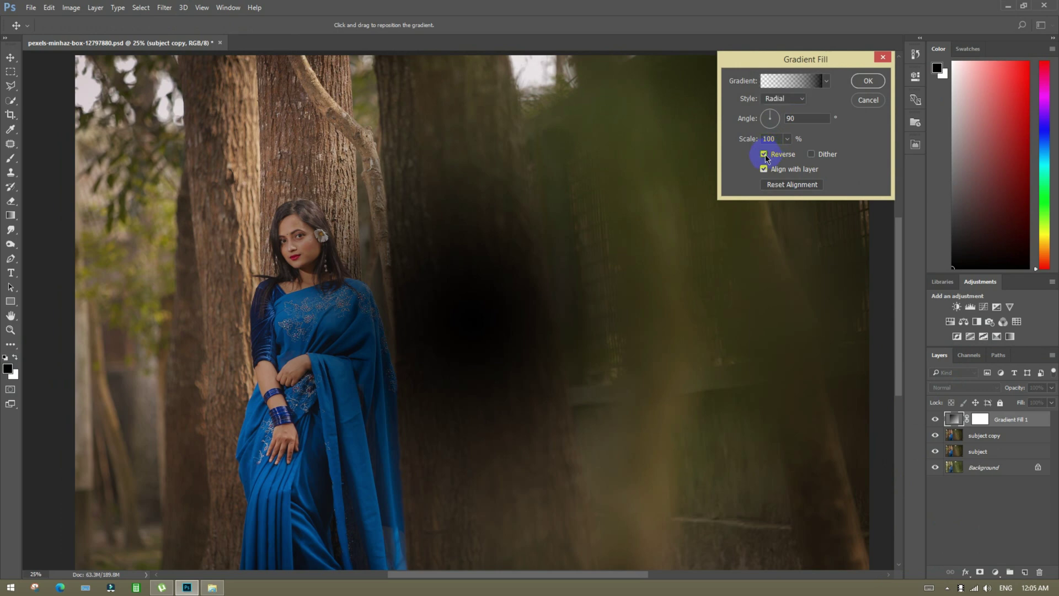
pyautogui.click(788, 141)
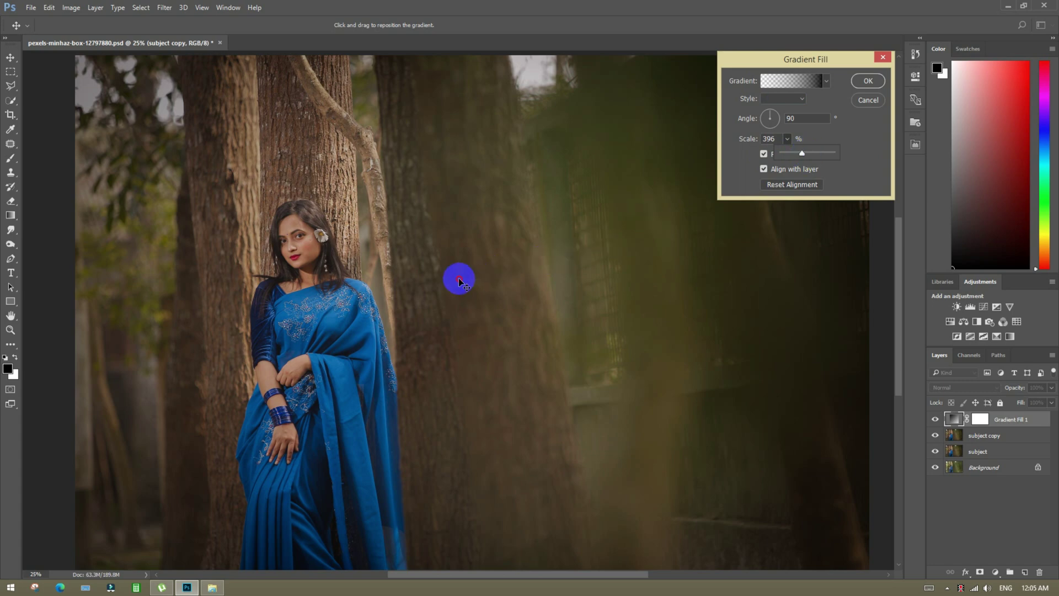
# Step: Move the gradient's clear center toward the woman and apply the gradient fill
pyautogui.click(357, 240)
pyautogui.moveTo(354, 238); pyautogui.dragTo(299, 163)
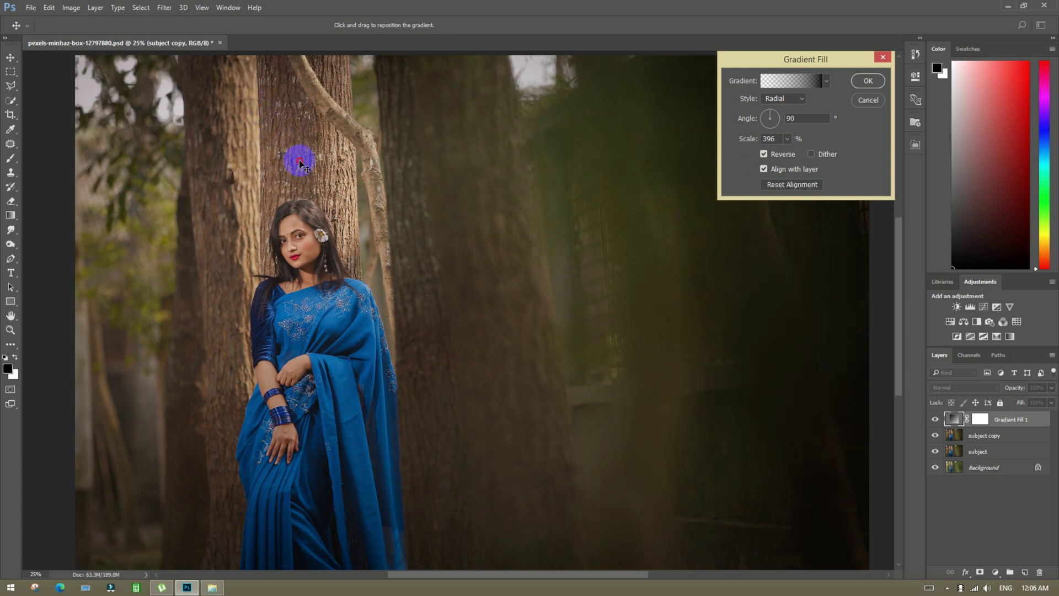
pyautogui.click(855, 85)
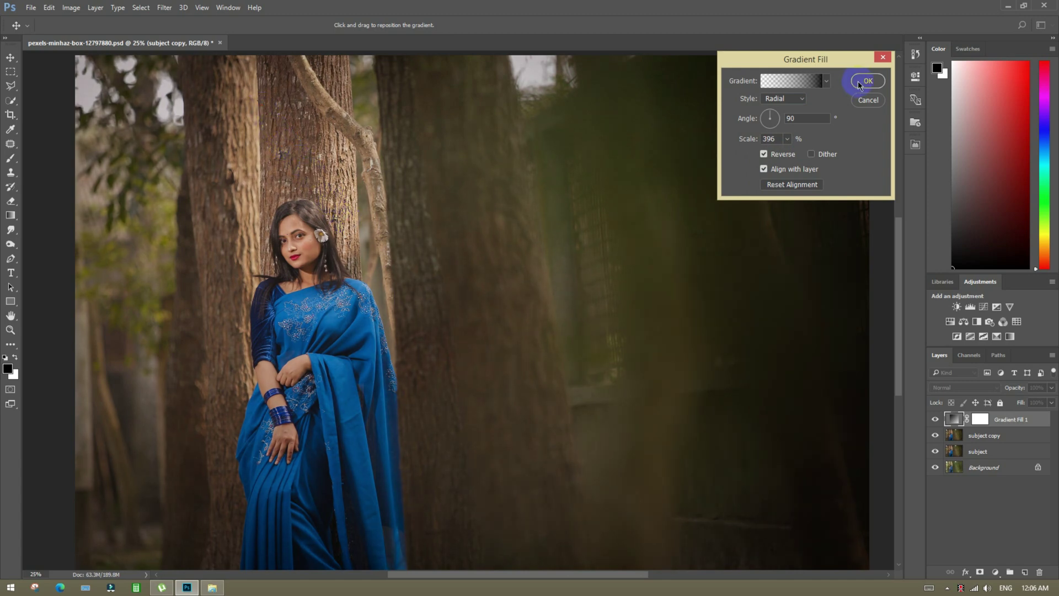
# Step: Merge the gradient fill with both subject layers and duplicate the merged layer
pyautogui.press('z')
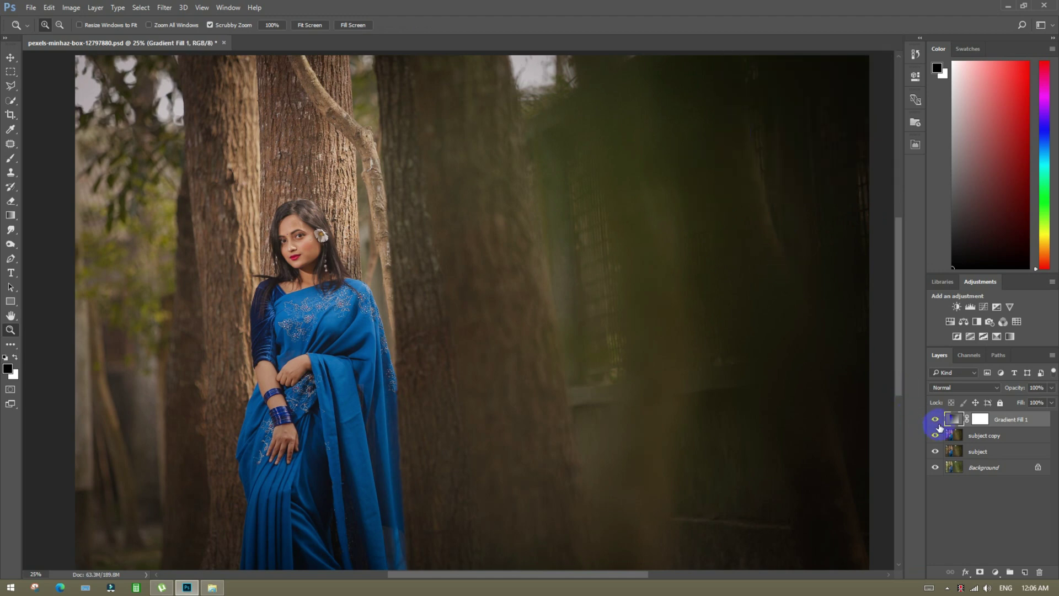
pyautogui.click(936, 421)
pyautogui.click(936, 421)
pyautogui.hotkey('ctrl', 'e')
pyautogui.moveTo(985, 419); pyautogui.dragTo(1025, 572)
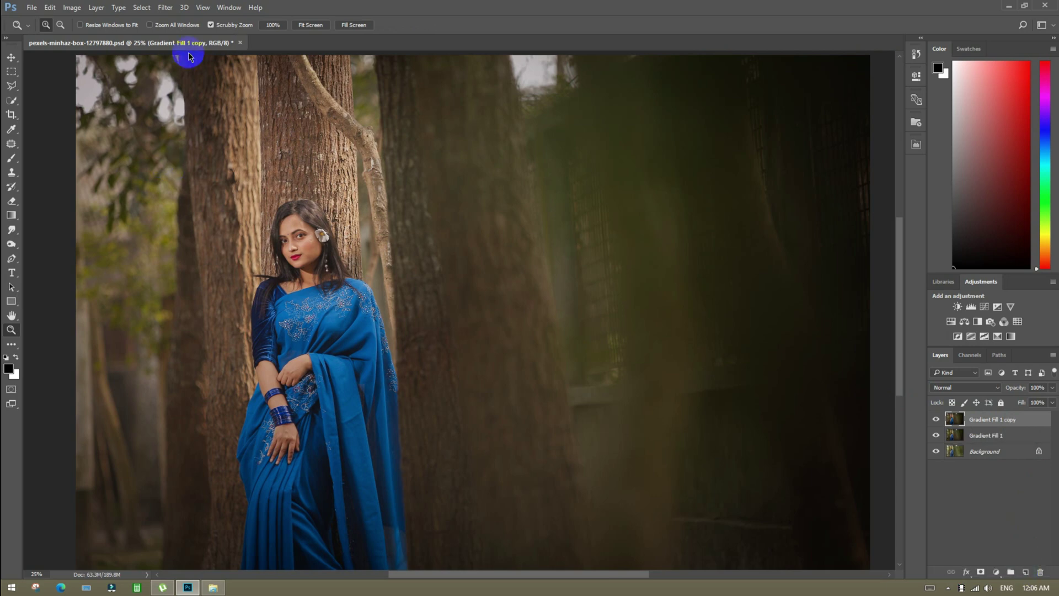
# Step: Darken the surroundings with a large Camera Raw Radial Filter around the woman, using Exposure -1.25, Highlights -100, Shadows -10 and the Outside effect
pyautogui.click(165, 8)
pyautogui.click(191, 70)
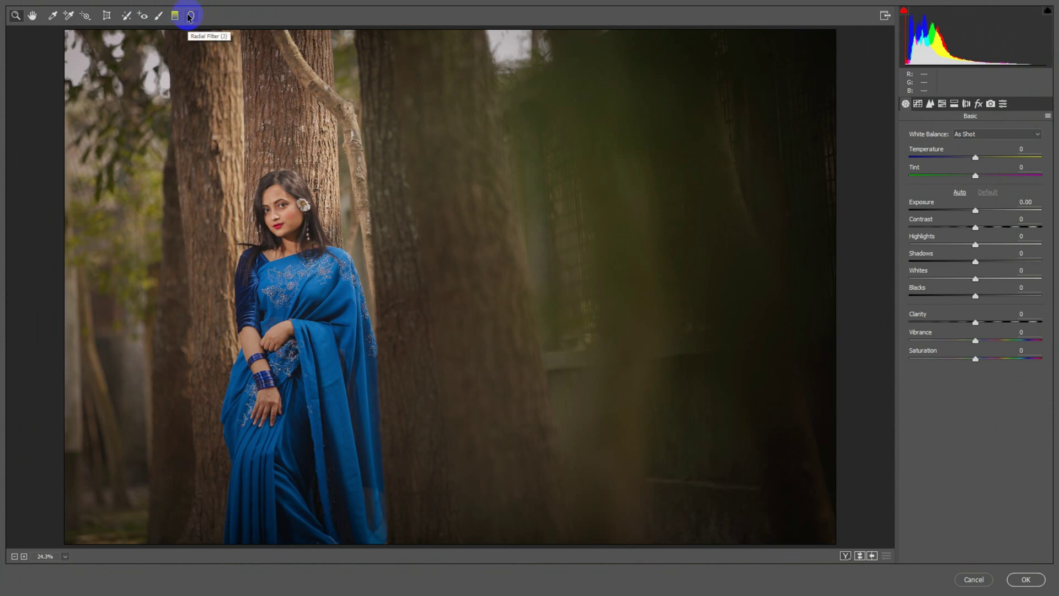
pyautogui.click(190, 16)
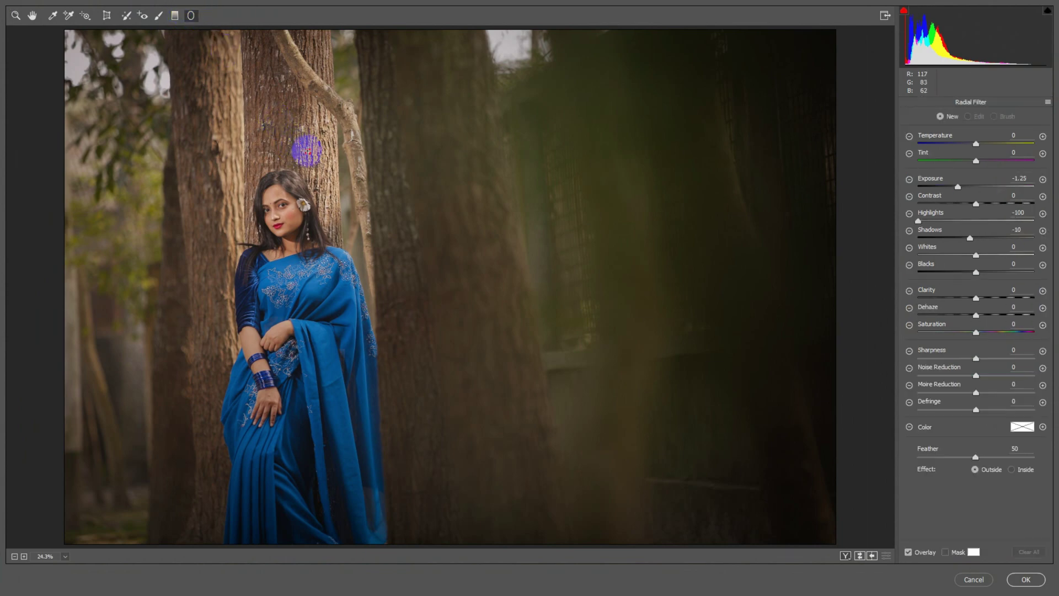
pyautogui.moveTo(331, 165); pyautogui.dragTo(409, 226)
pyautogui.moveTo(768, 217); pyautogui.dragTo(696, 172)
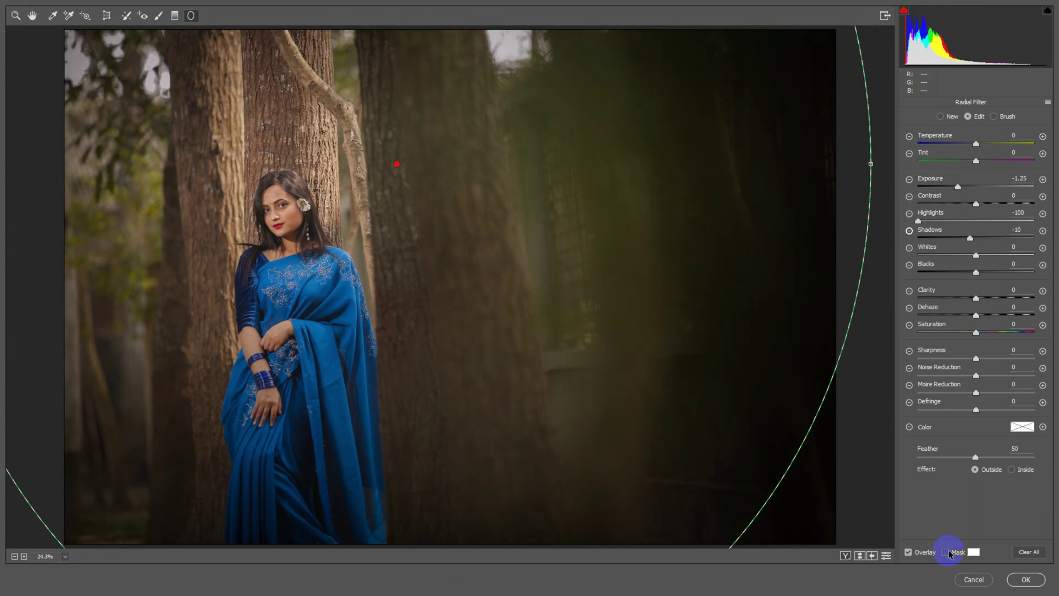
pyautogui.click(1026, 579)
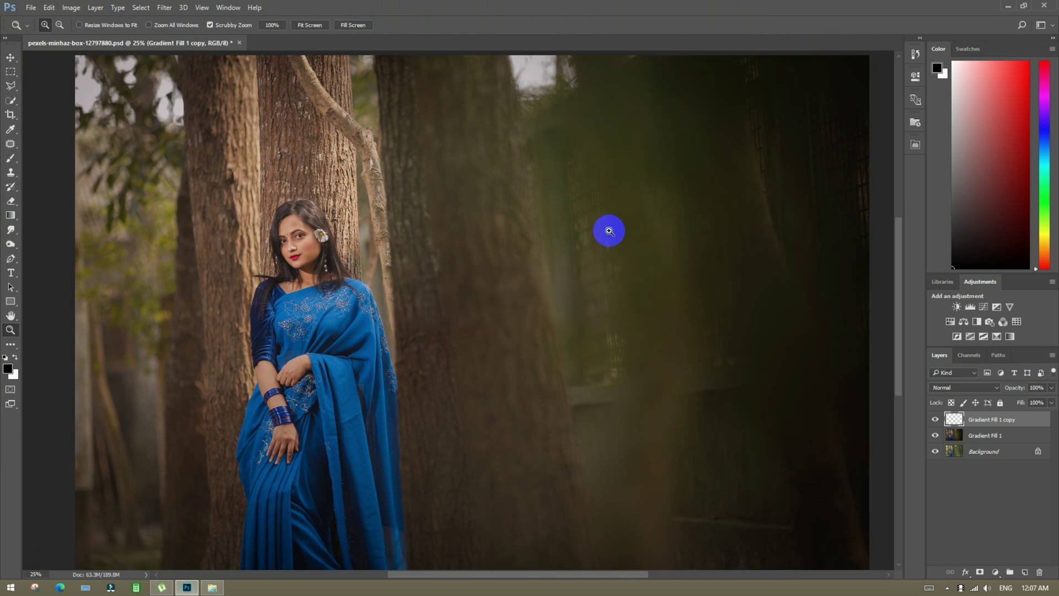
# Step: Merge the radially darkened copy with the Gradient Fill 1 layer below it and duplicate the result
pyautogui.click(935, 420)
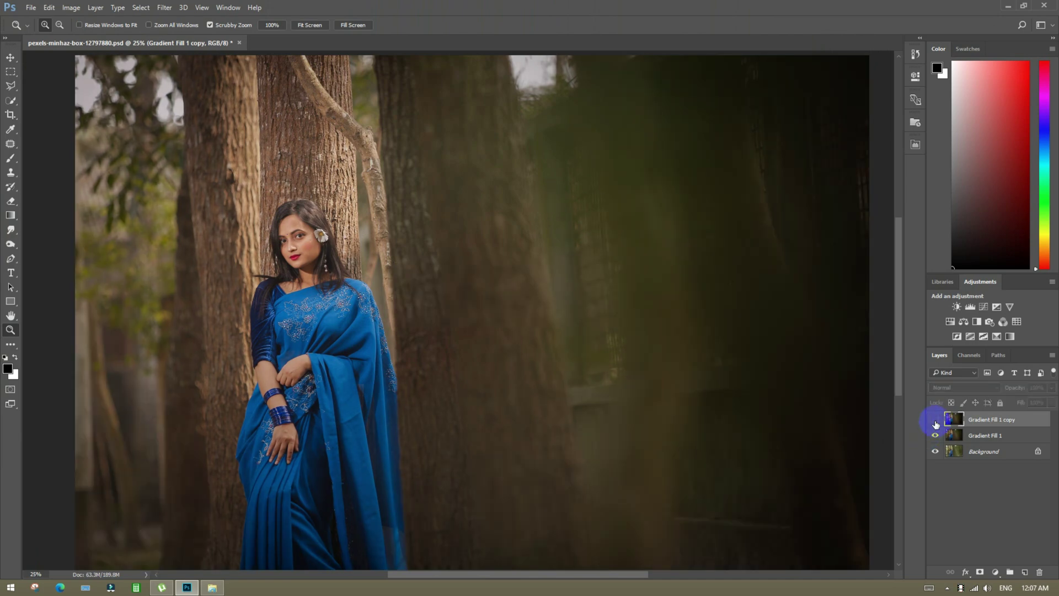
pyautogui.click(935, 421)
pyautogui.keyDown('shift'); pyautogui.click(1004, 436); pyautogui.keyUp('shift')
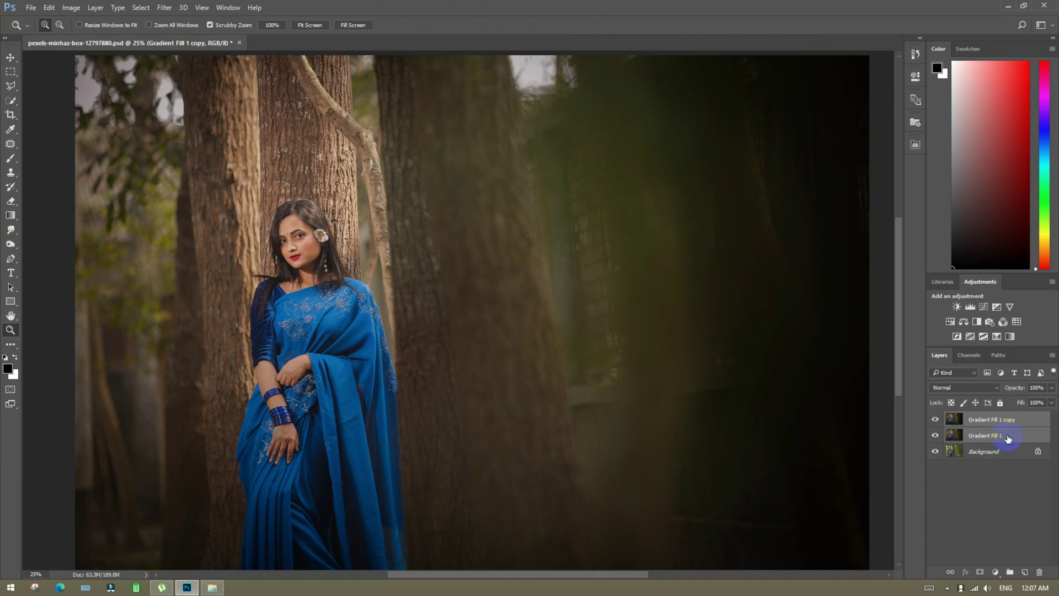
pyautogui.rightClick(1006, 436)
pyautogui.click(916, 407)
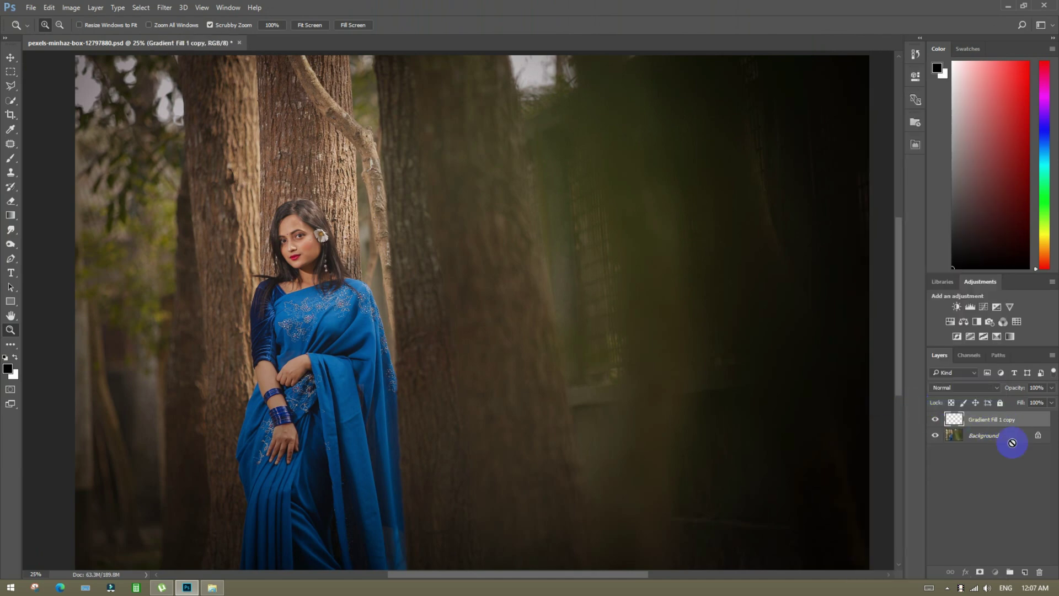
pyautogui.moveTo(1028, 569); pyautogui.dragTo(1026, 572)
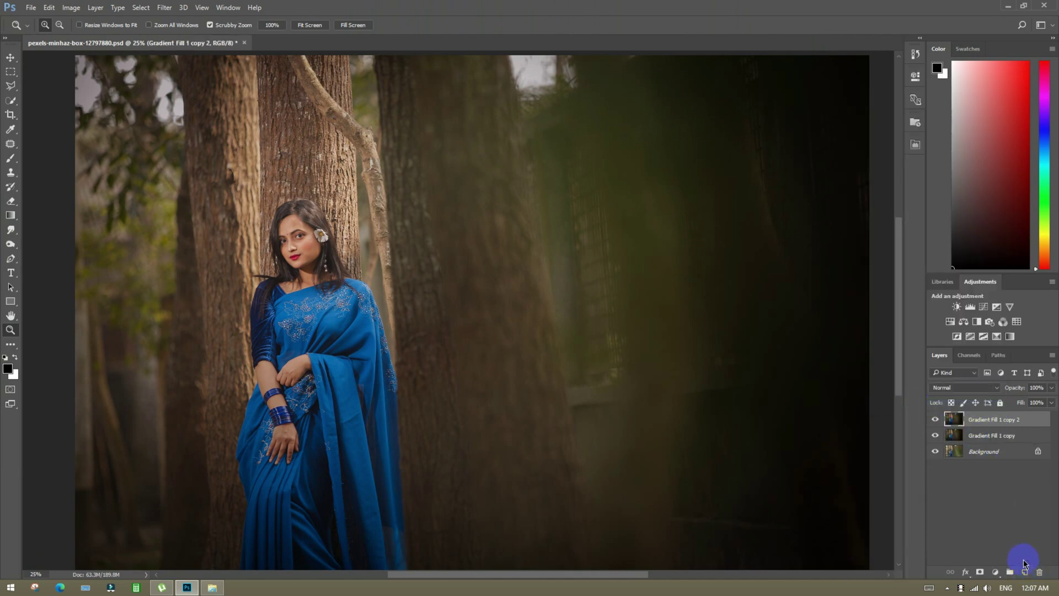
# Step: Sharpen the portrait by applying a 1.5-pixel High Pass filter to the top layer and setting its blend mode to Overlay
pyautogui.moveTo(302, 255); pyautogui.dragTo(307, 241)
pyautogui.click(284, 230)
pyautogui.click(290, 232)
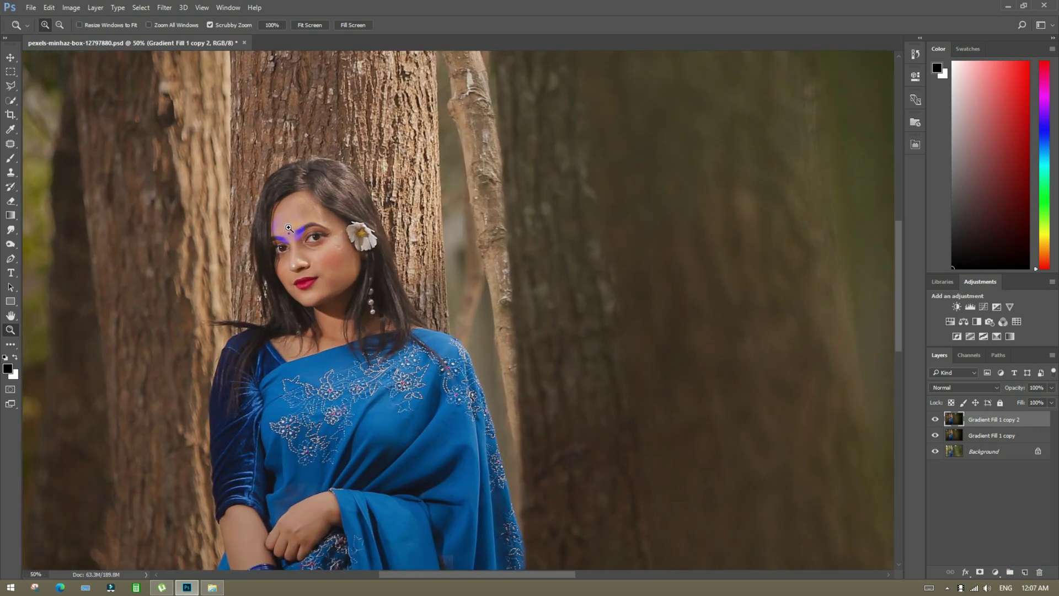
pyautogui.click(309, 237)
pyautogui.click(321, 239)
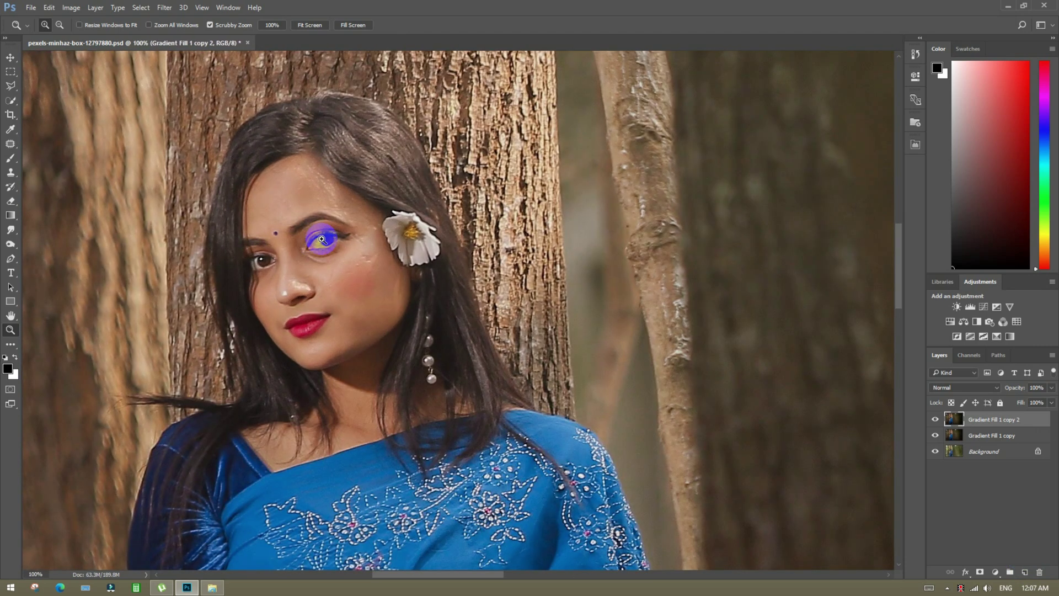
pyautogui.click(165, 7)
pyautogui.moveTo(300, 226)
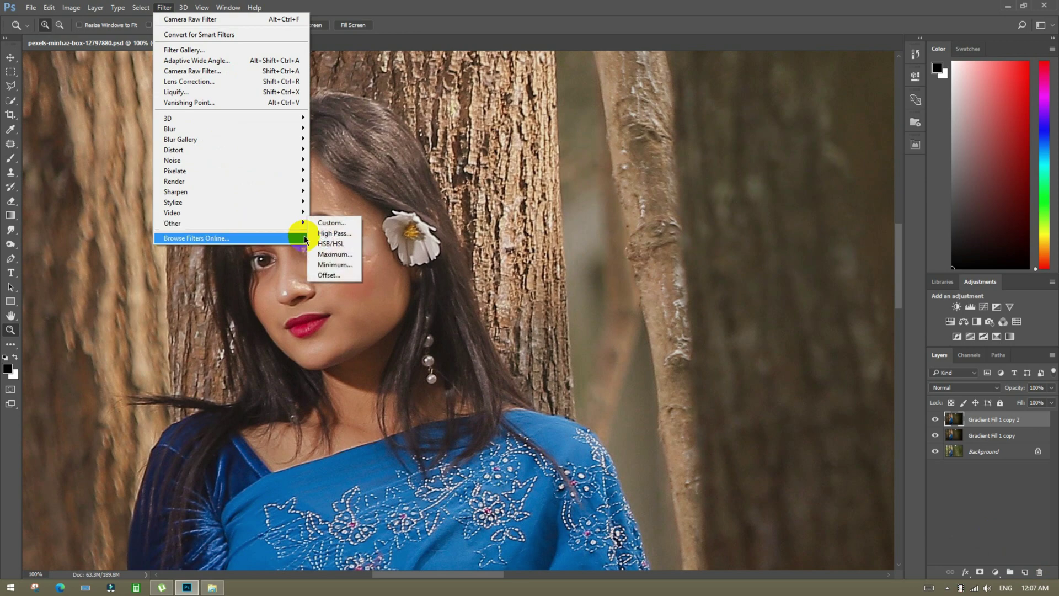
pyautogui.click(329, 234)
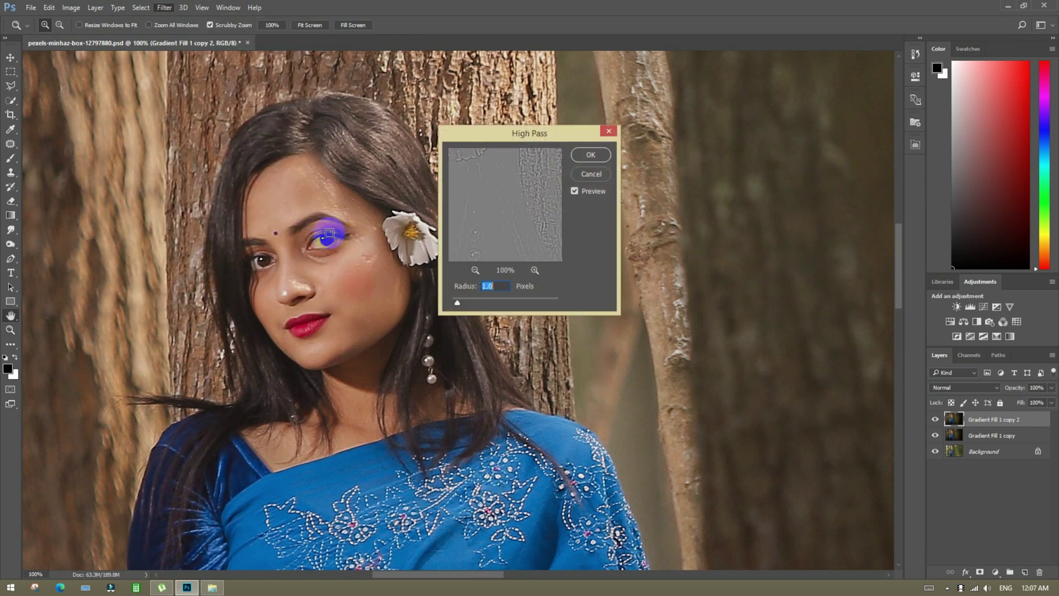
pyautogui.moveTo(484, 303); pyautogui.dragTo(459, 305)
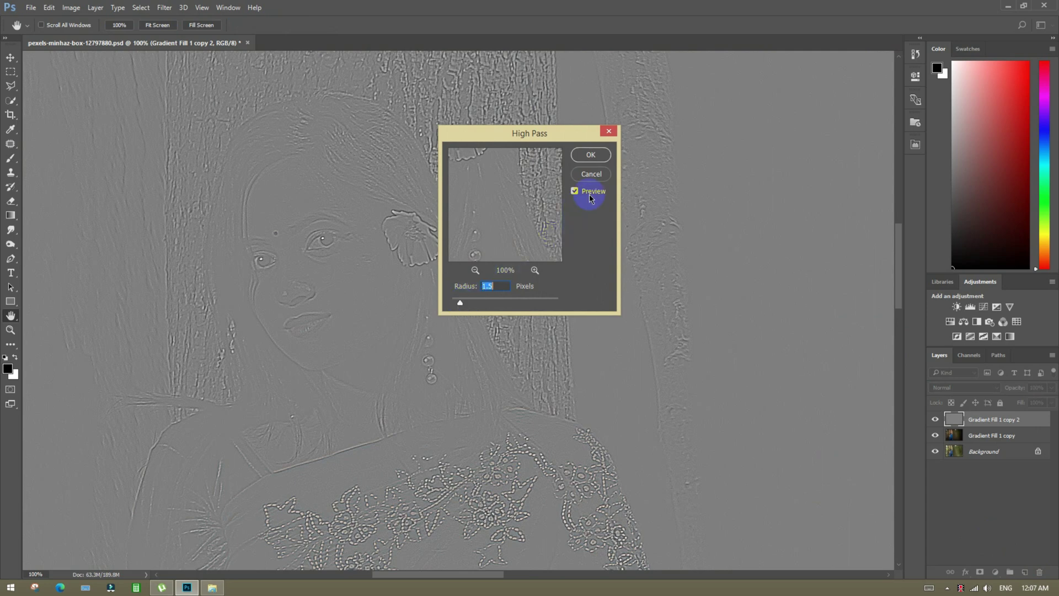
pyautogui.click(591, 155)
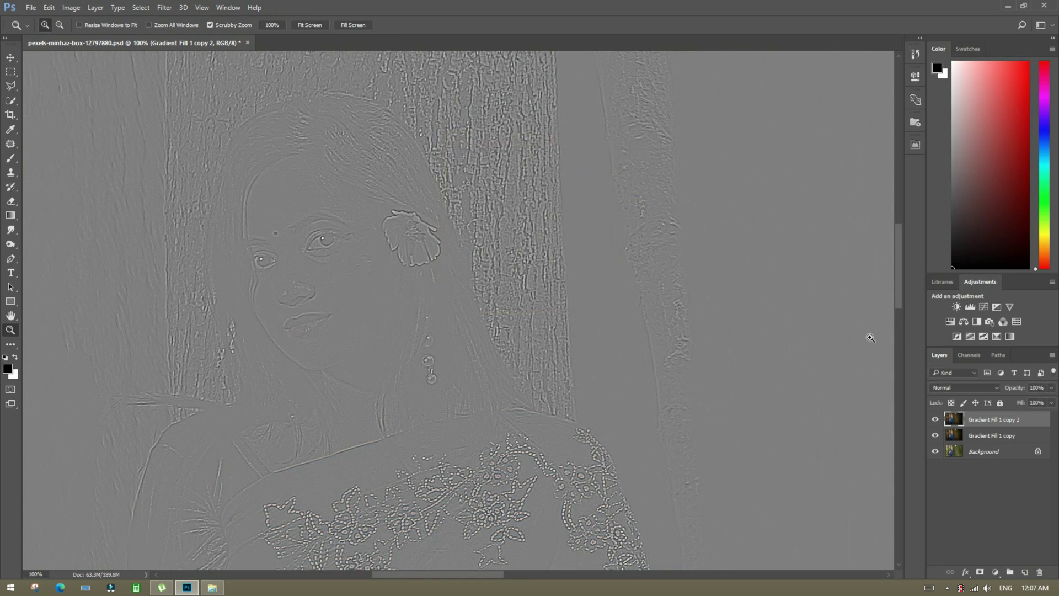
pyautogui.click(956, 388)
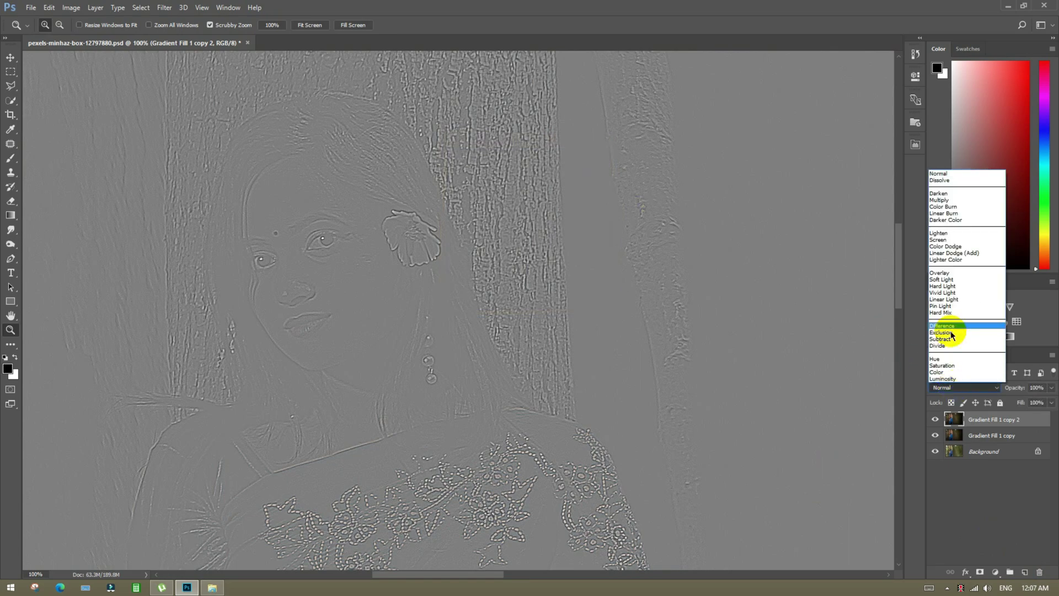
pyautogui.click(938, 269)
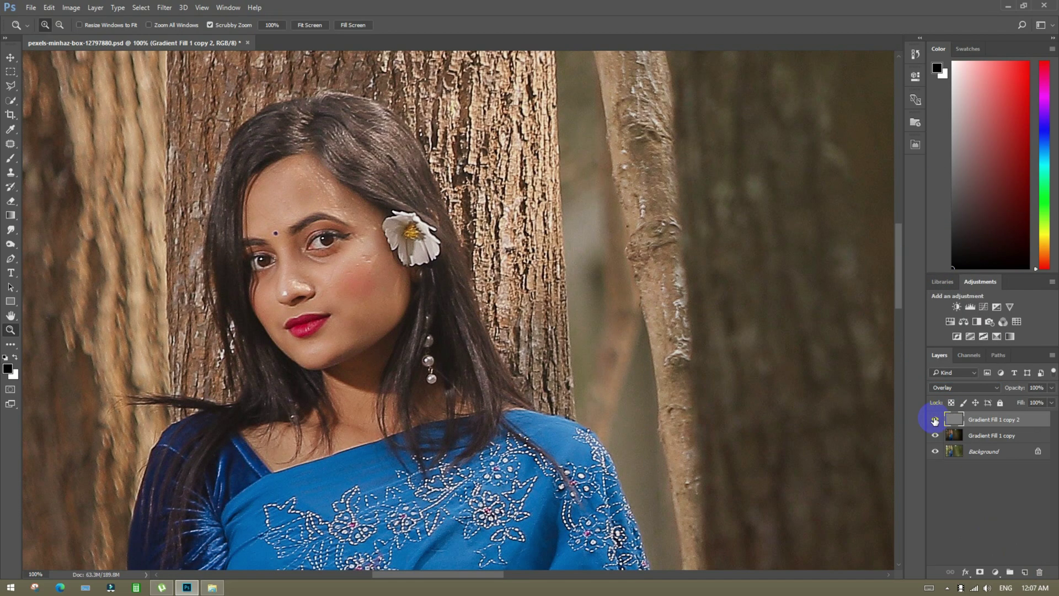
# Step: Merge the high-pass layer with the graded layer beneath it and duplicate the sharpened layer
pyautogui.keyDown('shift'); pyautogui.click(1005, 436); pyautogui.keyUp('shift')
pyautogui.rightClick(1005, 437)
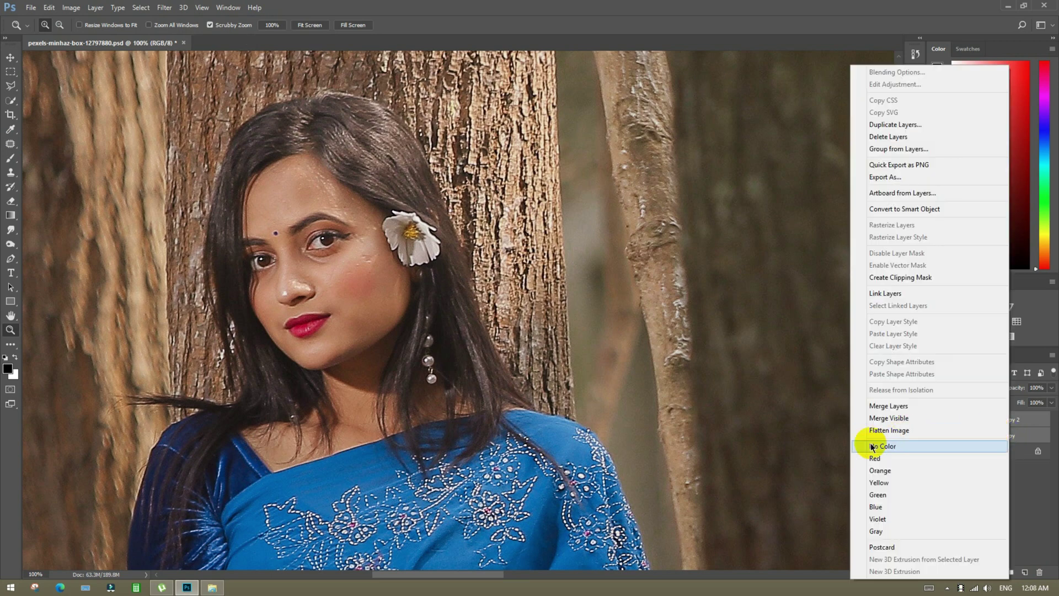
pyautogui.click(883, 406)
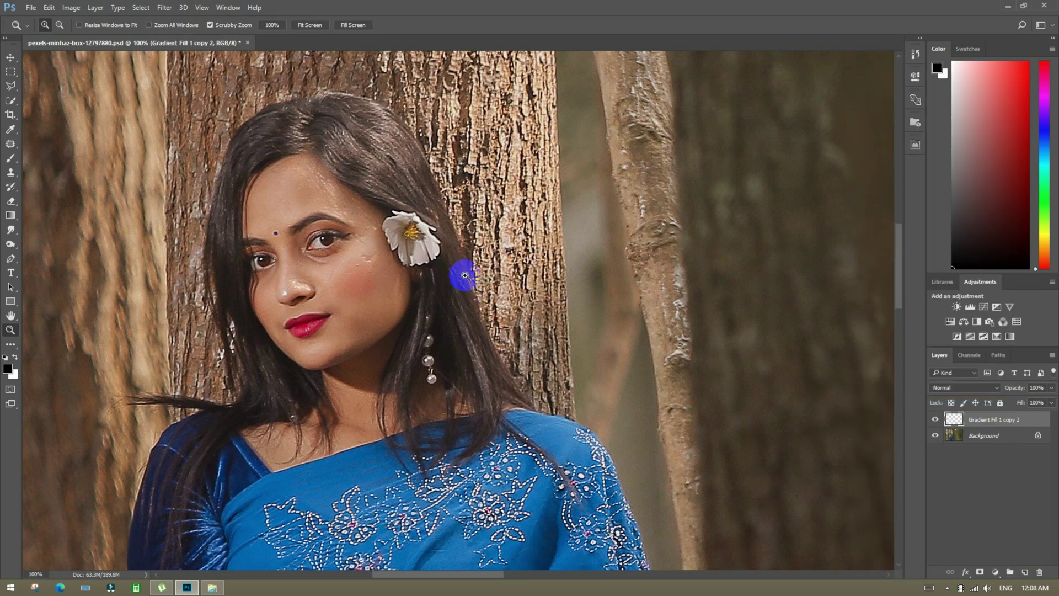
pyautogui.moveTo(999, 421); pyautogui.dragTo(1022, 569)
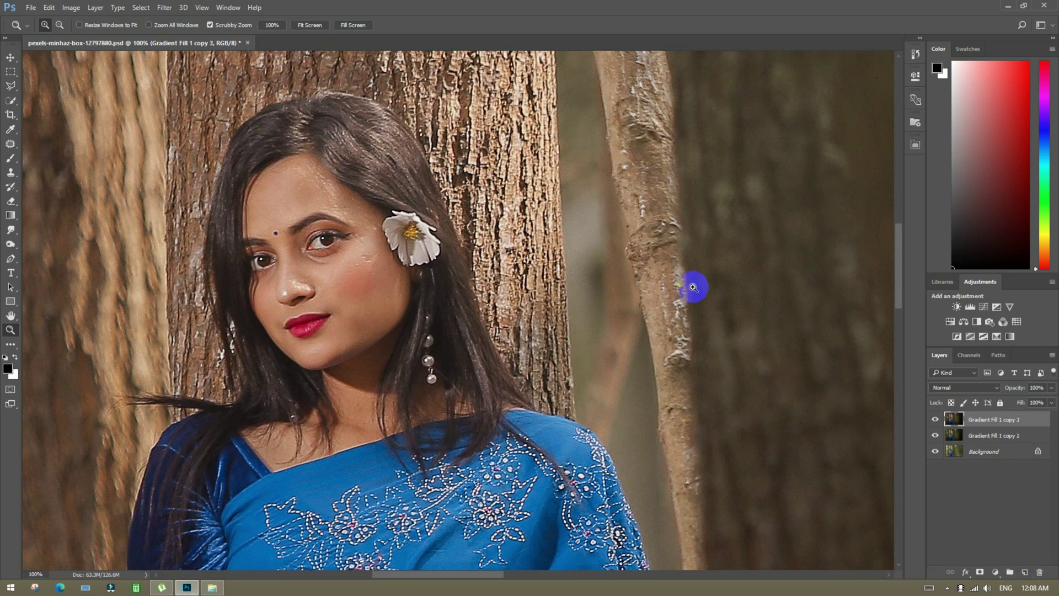
# Step: Add a Color Balance adjustment layer and set its Shadows to Red +7, Green +5 and Blue +10
pyautogui.hotkey('ctrl', '0')
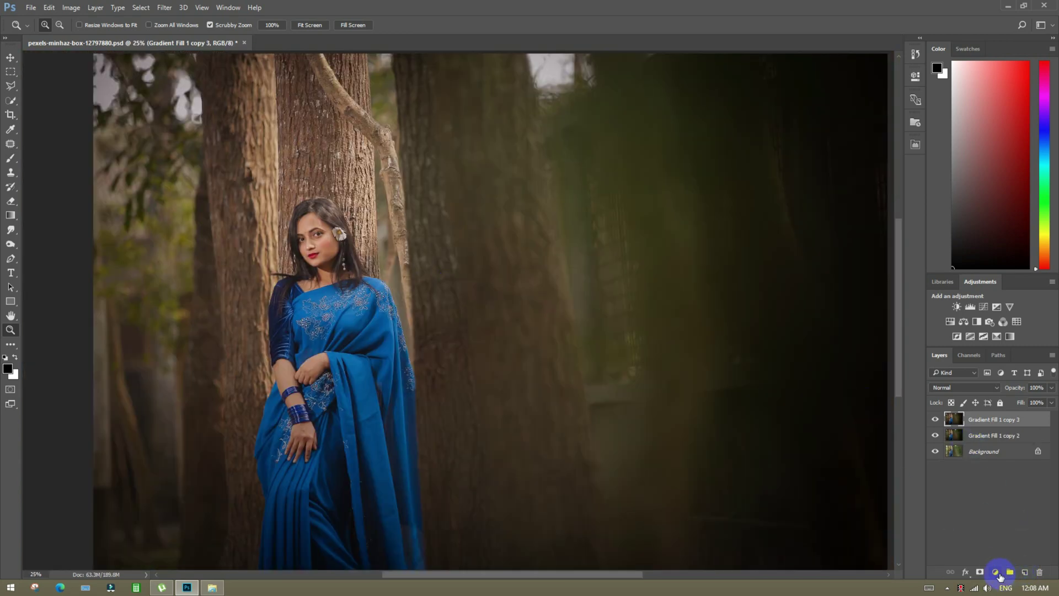
pyautogui.click(996, 573)
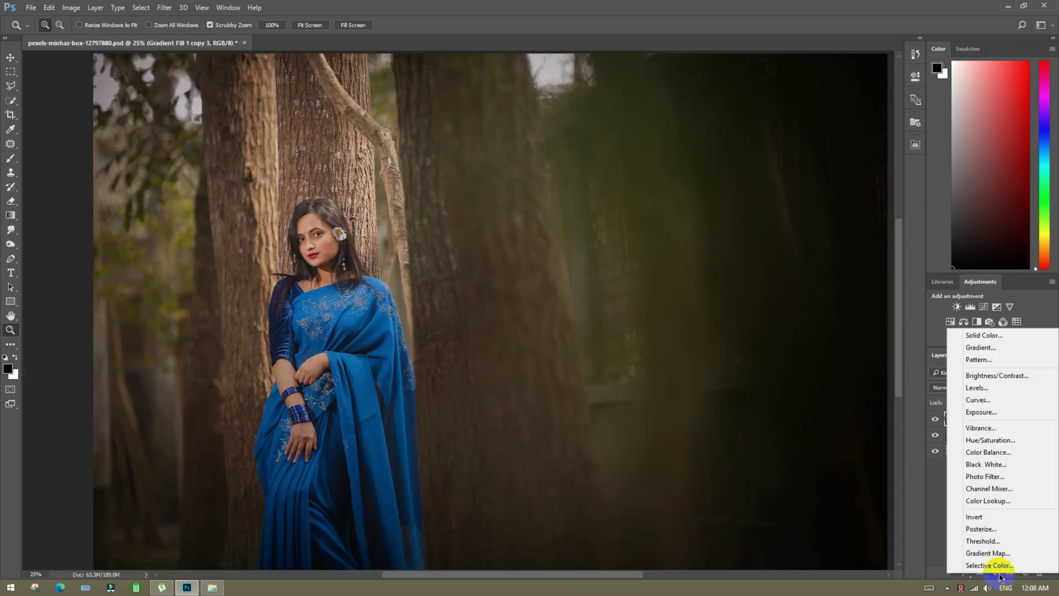
pyautogui.click(988, 453)
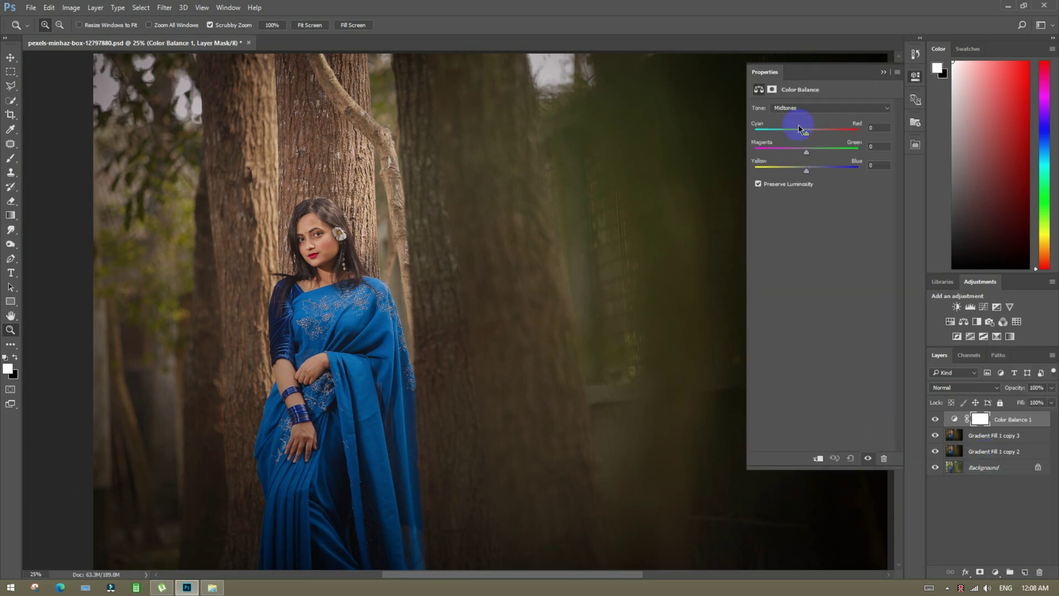
pyautogui.click(797, 108)
pyautogui.click(801, 117)
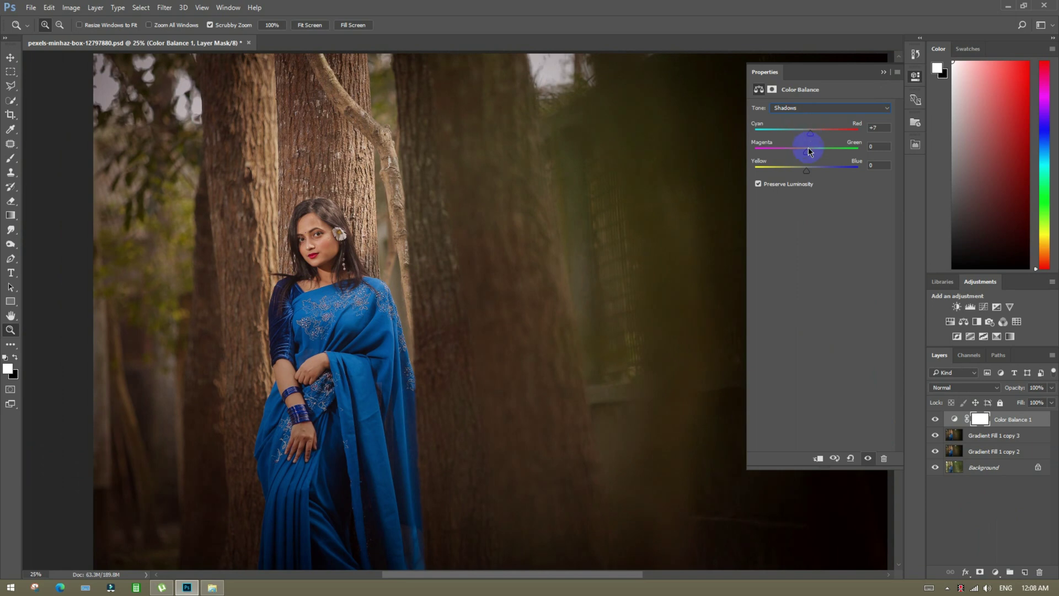
pyautogui.click(808, 173)
pyautogui.click(810, 173)
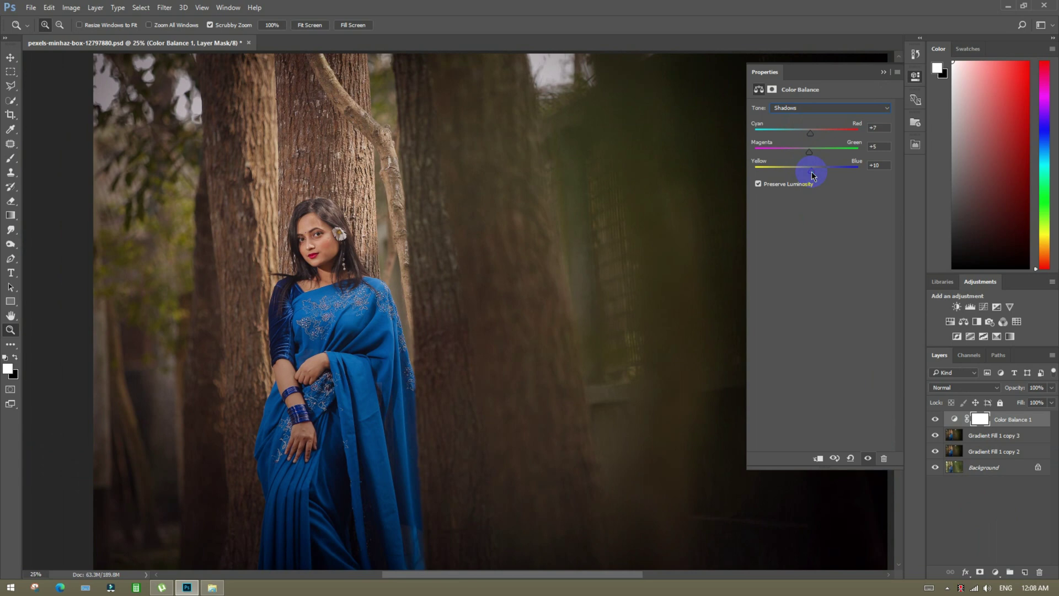
# Step: Set the Color Balance Midtones to Red +9, Green +10 and Blue +5
pyautogui.click(821, 108)
pyautogui.click(808, 127)
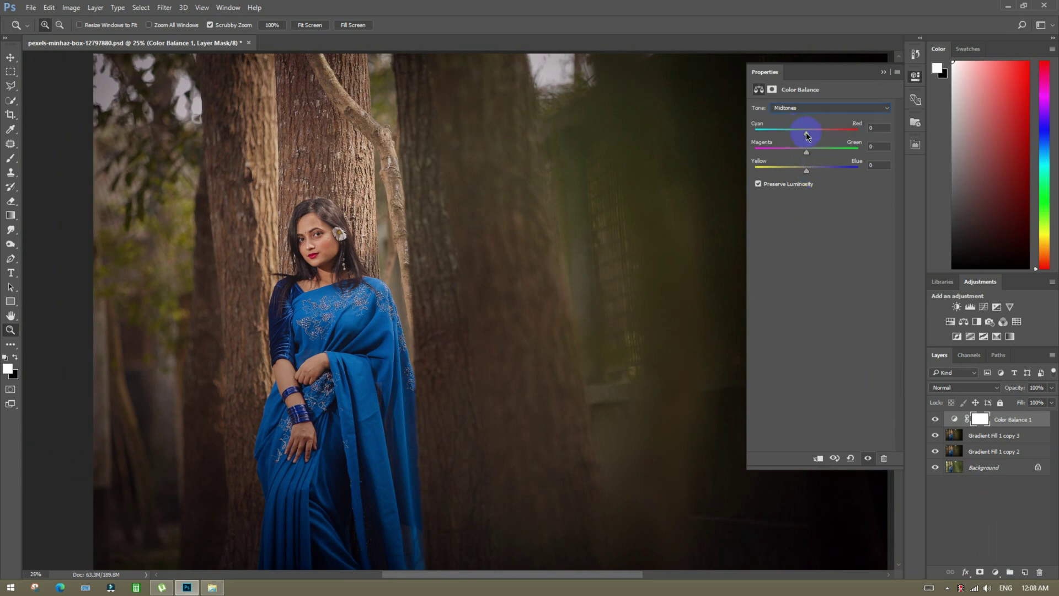
pyautogui.click(811, 155)
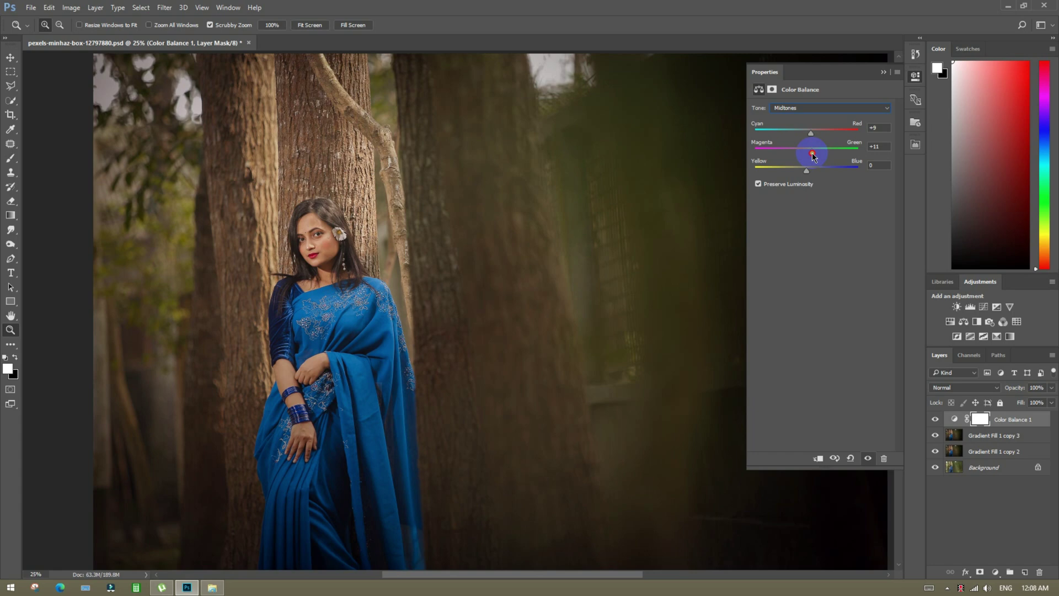
pyautogui.moveTo(806, 170); pyautogui.dragTo(810, 172)
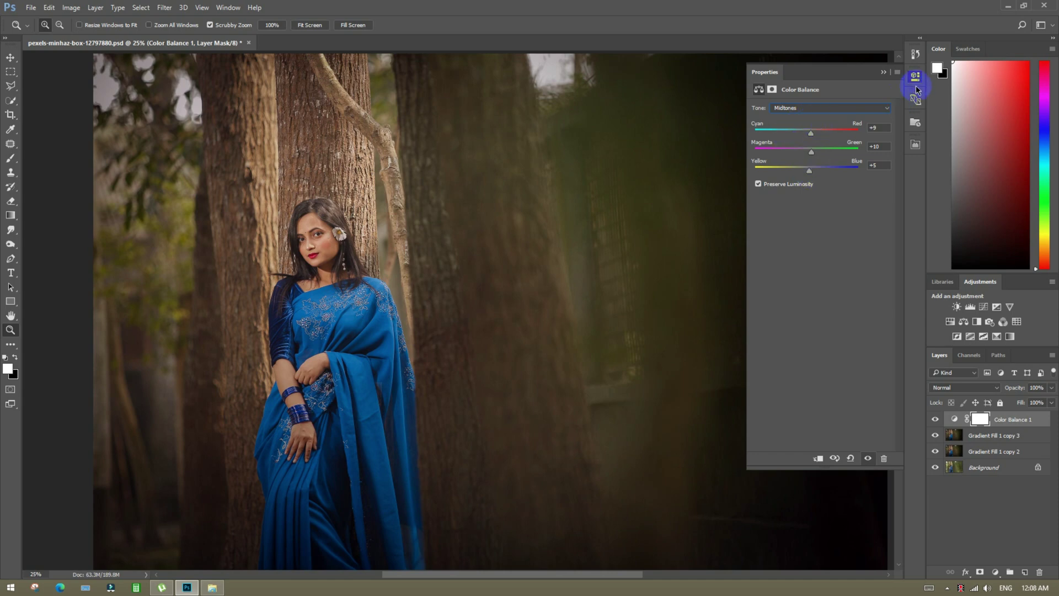
pyautogui.click(883, 72)
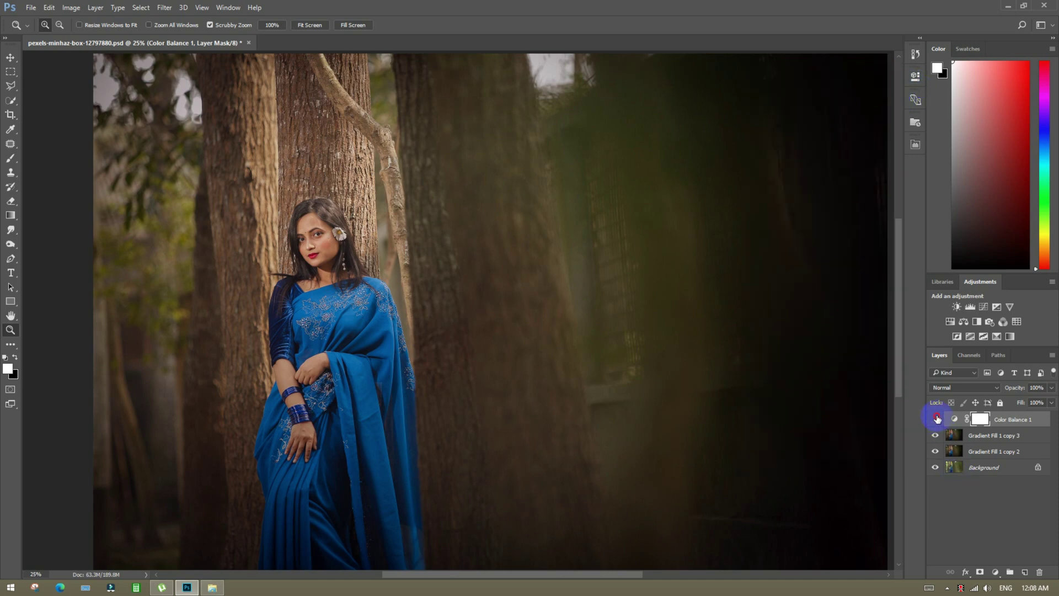
# Step: Compare the image with and without the color balance, and merge the adjustment with the two Gradient Fill copy layers
pyautogui.click(936, 420)
pyautogui.click(936, 419)
pyautogui.keyDown('shift'); pyautogui.click(1012, 451); pyautogui.keyUp('shift')
pyautogui.rightClick(1012, 451)
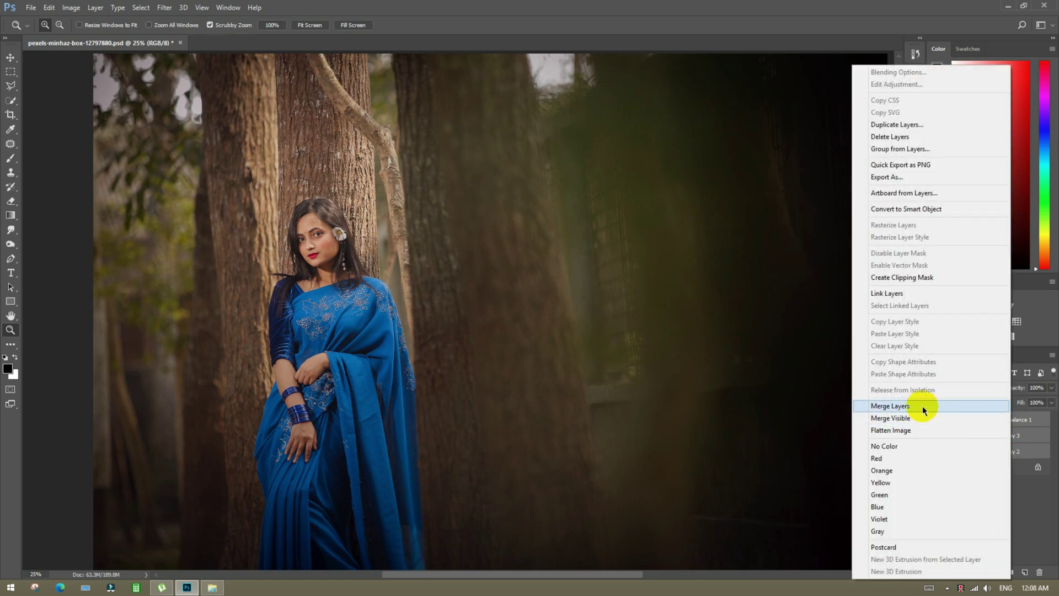
pyautogui.click(923, 406)
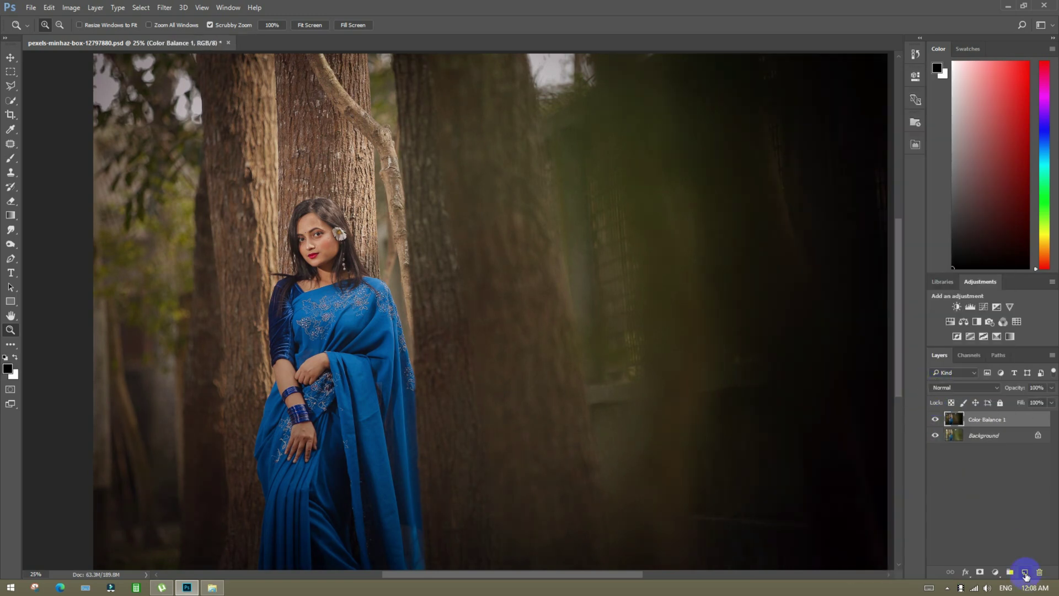
# Step: Create a new empty layer above the merged one and set the foreground color to #80c606
pyautogui.click(1025, 573)
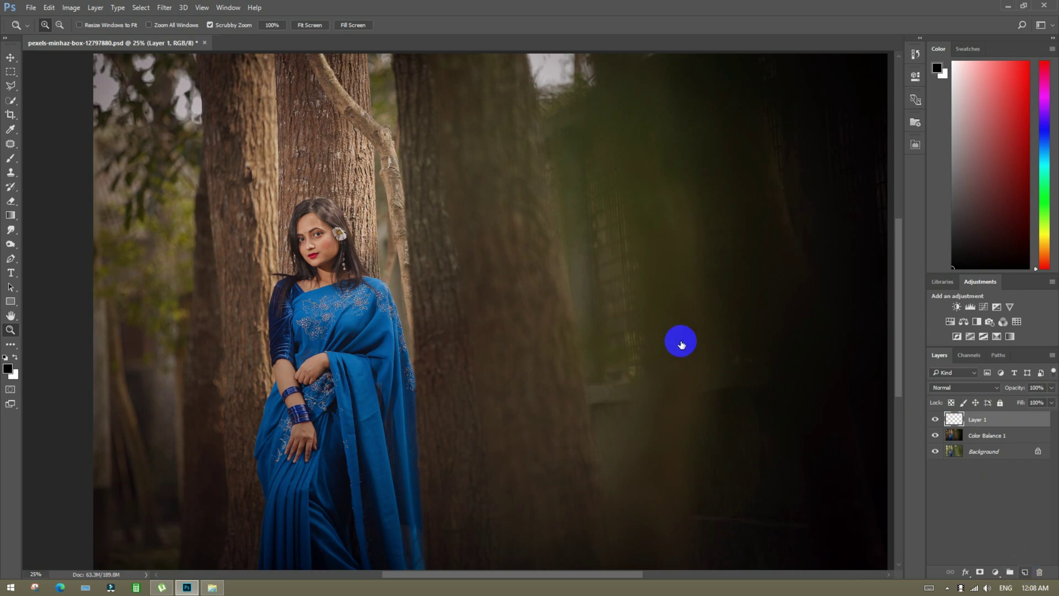
pyautogui.click(7, 369)
pyautogui.click(655, 214)
pyautogui.click(930, 313)
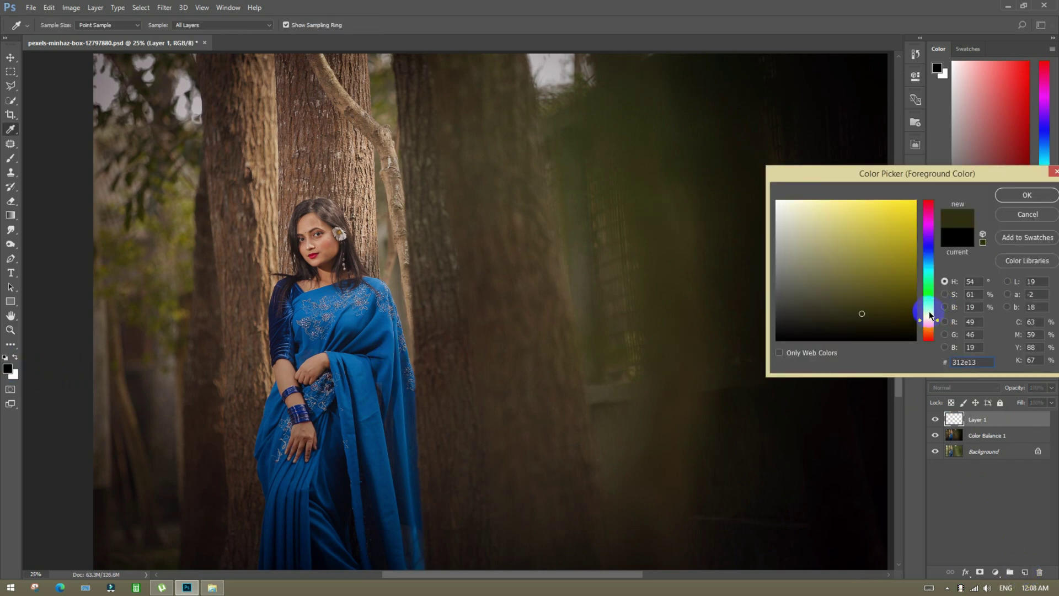
pyautogui.hotkey('ctrl', 'v')
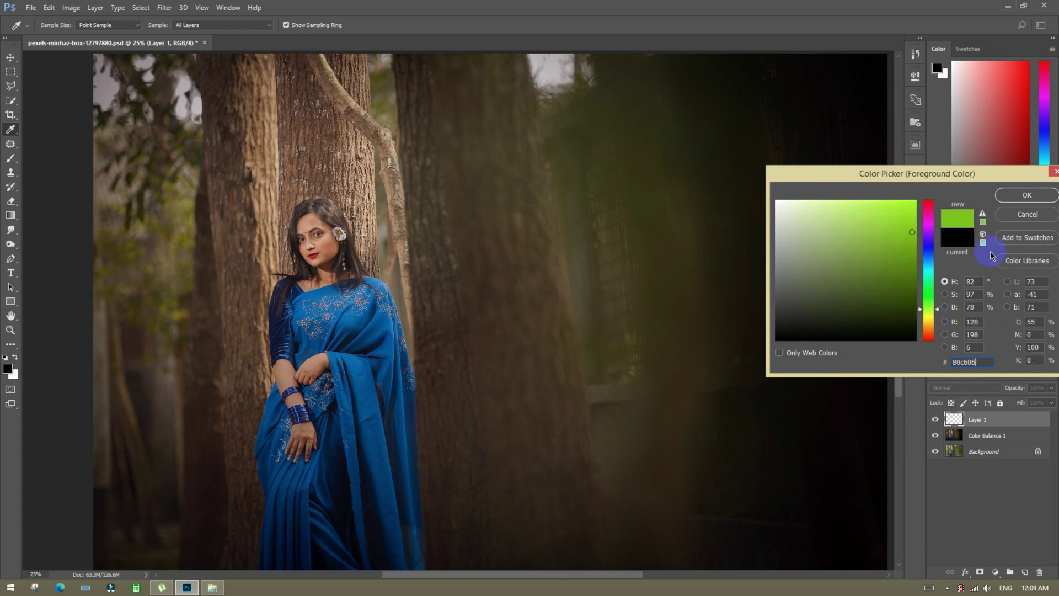
pyautogui.click(1017, 195)
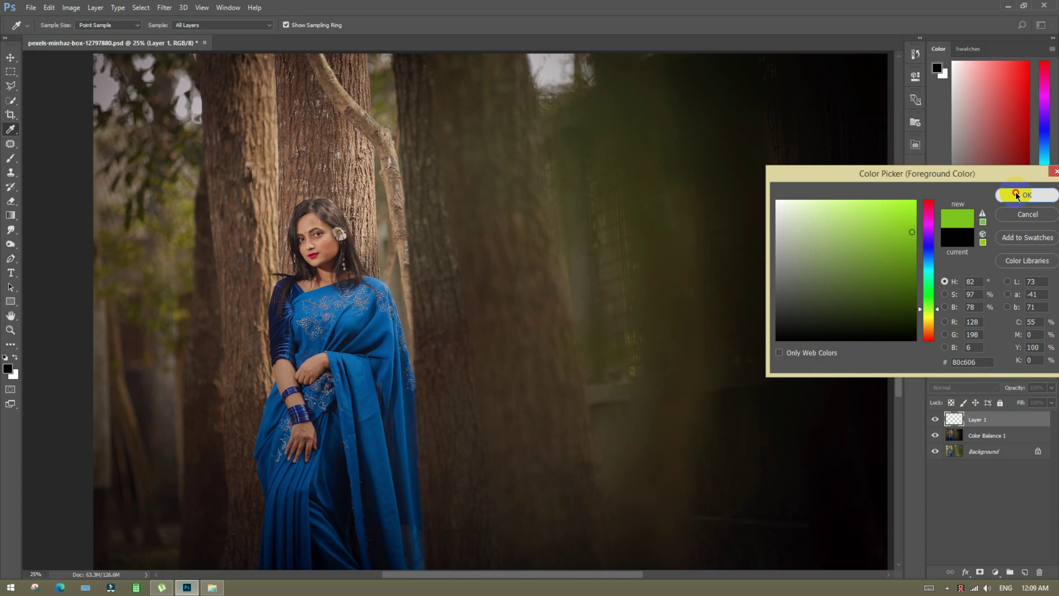
# Step: Draw a green foreground-to-transparent linear gradient on the new layer from the photo's right edge to just past its middle
pyautogui.moveTo(11, 214); pyautogui.dragTo(75, 216)
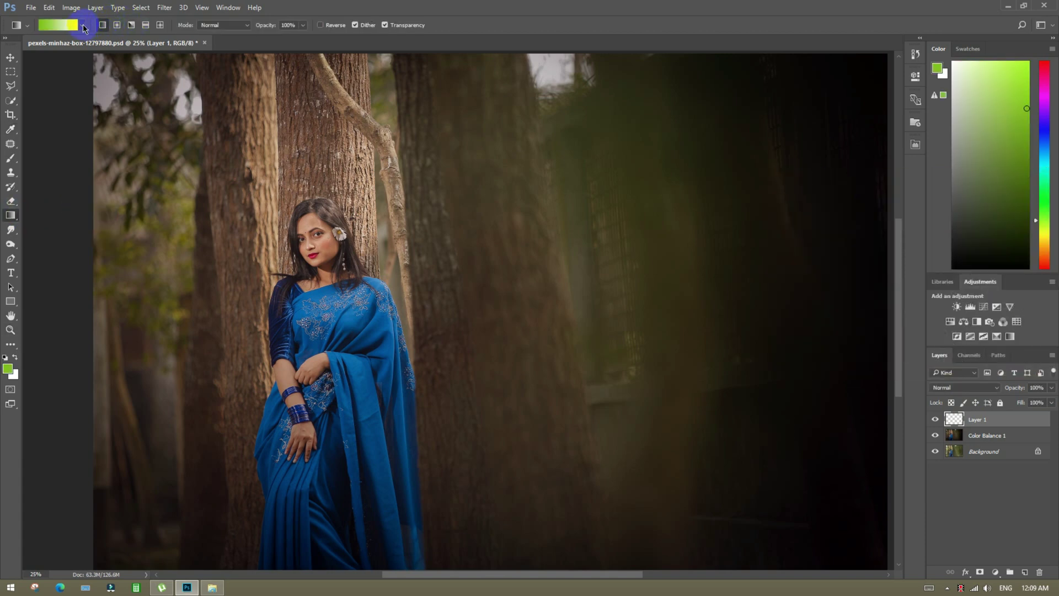
pyautogui.click(84, 27)
pyautogui.click(43, 50)
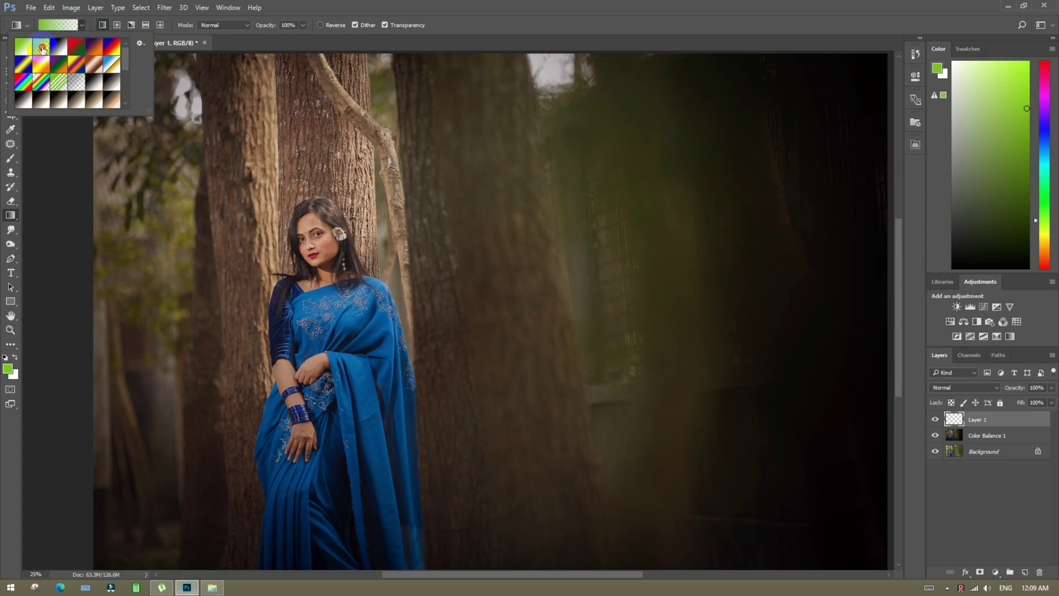
pyautogui.click(43, 51)
pyautogui.hotkey('ctrl', '-')
pyautogui.moveTo(724, 305); pyautogui.dragTo(439, 305)
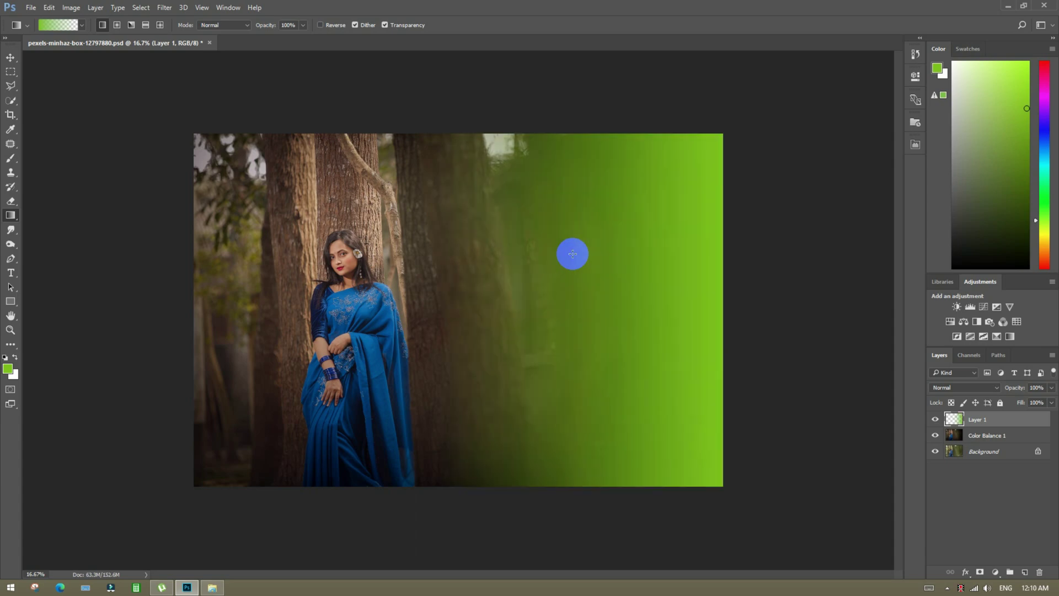
# Step: Reduce the green gradient layer's opacity to 36%
pyautogui.click(11, 330)
pyautogui.click(461, 322)
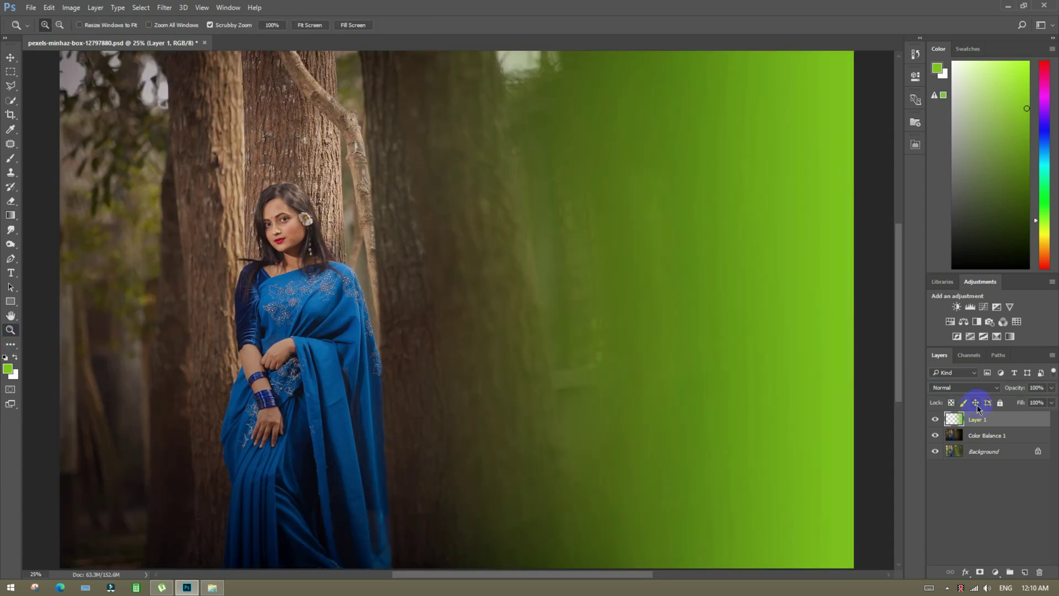
pyautogui.moveTo(1012, 387); pyautogui.dragTo(980, 390)
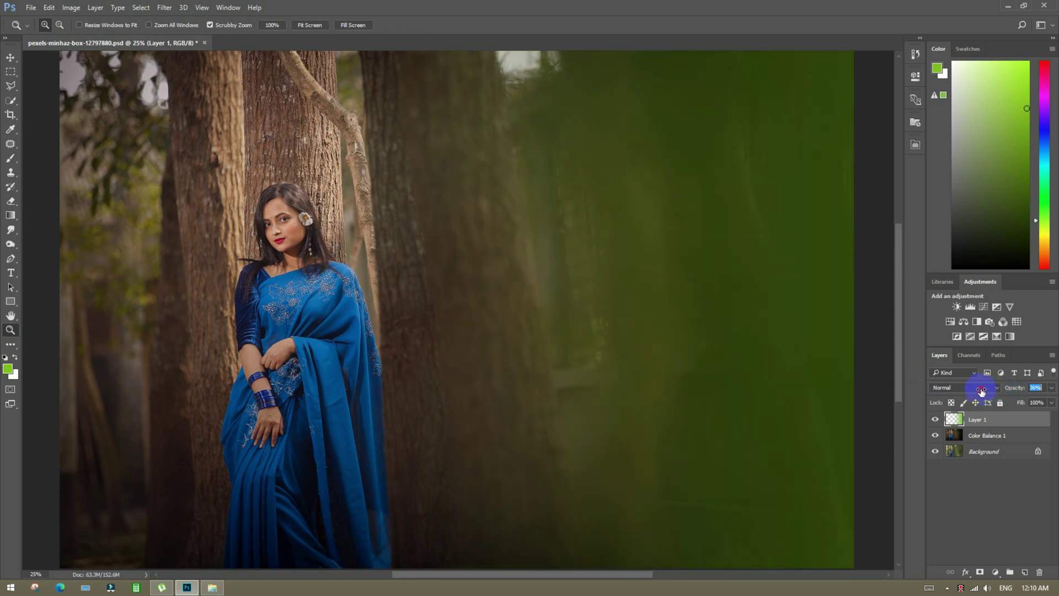
pyautogui.click(1014, 390)
# Step: Soften the green gradient layer with a Gaussian Blur
pyautogui.click(165, 7)
pyautogui.moveTo(190, 129)
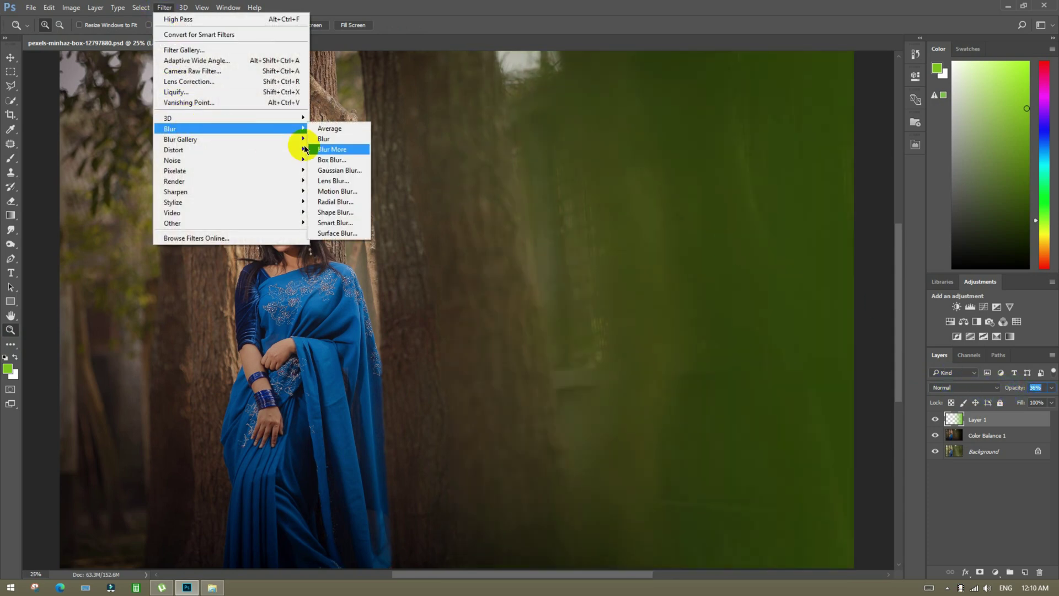
pyautogui.click(338, 171)
pyautogui.moveTo(724, 257)
pyautogui.mouseDown()
pyautogui.moveTo(717, 251)
pyautogui.moveTo(768, 250)
pyautogui.moveTo(724, 248)
pyautogui.mouseUp()
pyautogui.press('Return')
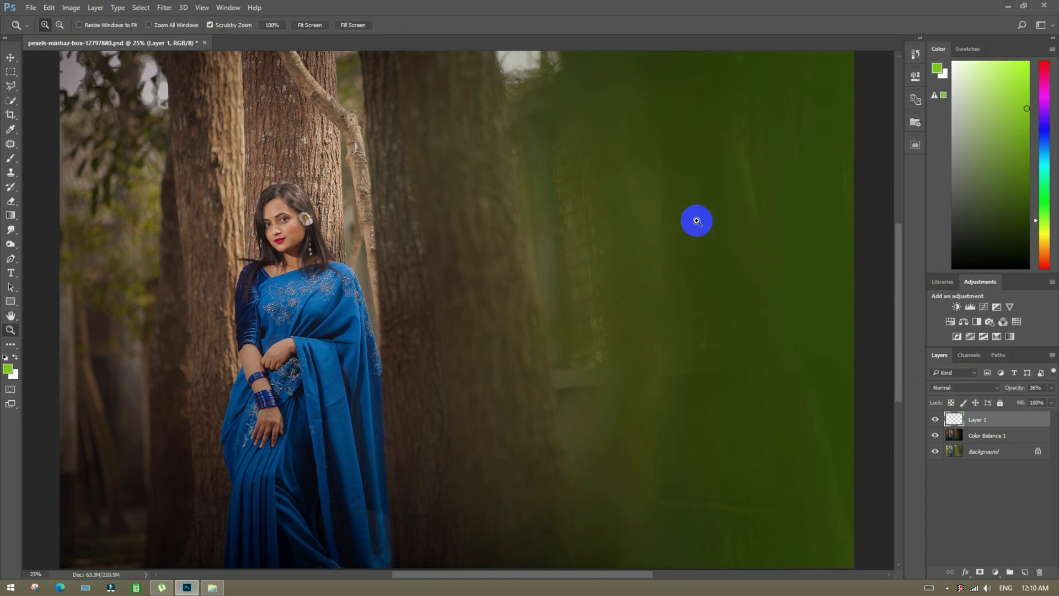
# Step: Apply an Exposure adjustment to the green gradient layer with Exposure -0.16, Offset about -0.04 and a slight Gamma Correction change
pyautogui.click(71, 7)
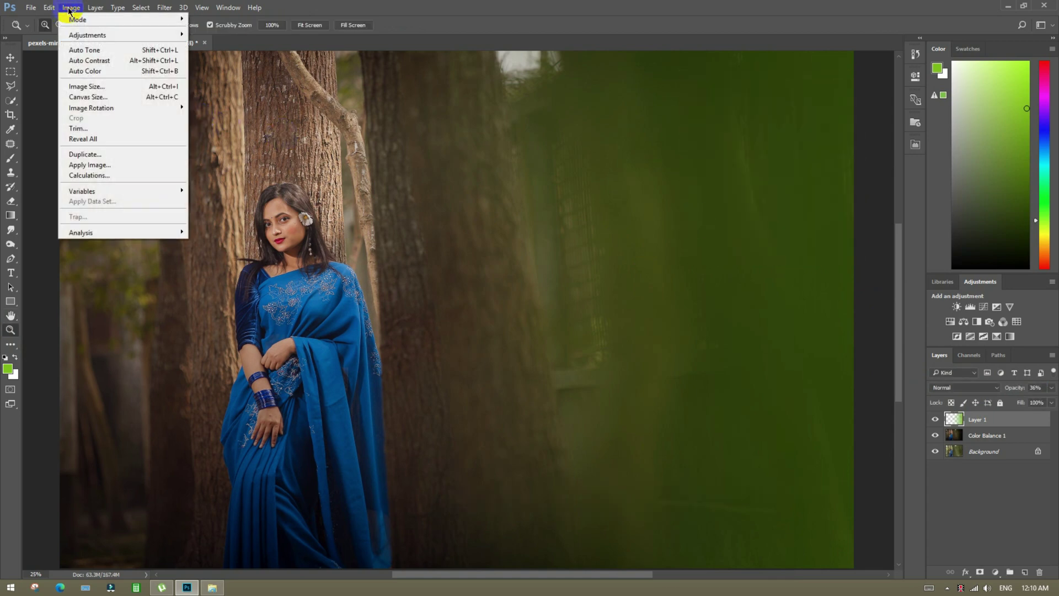
pyautogui.moveTo(95, 40)
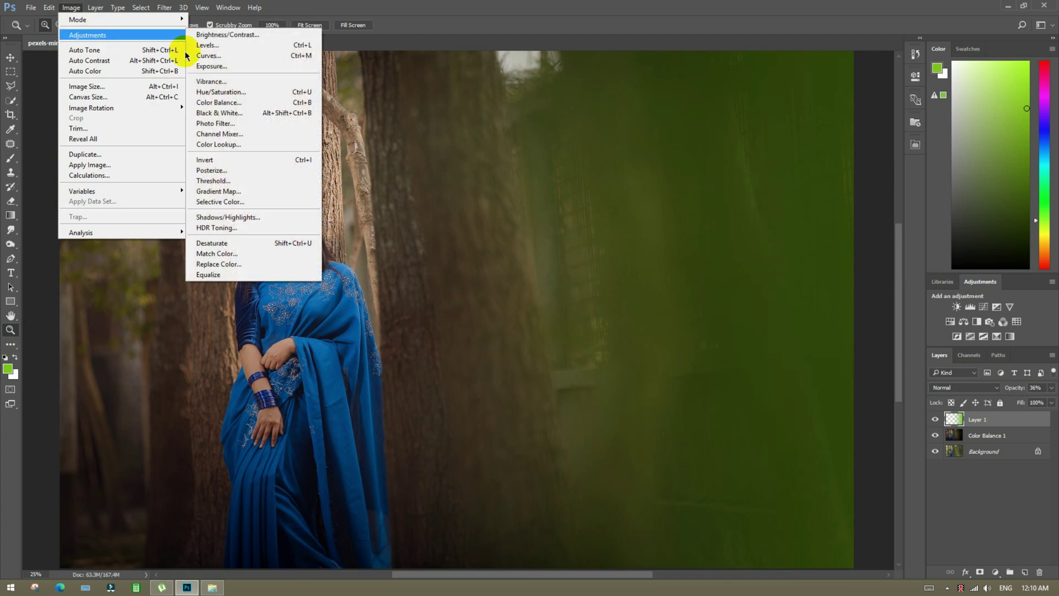
pyautogui.click(229, 67)
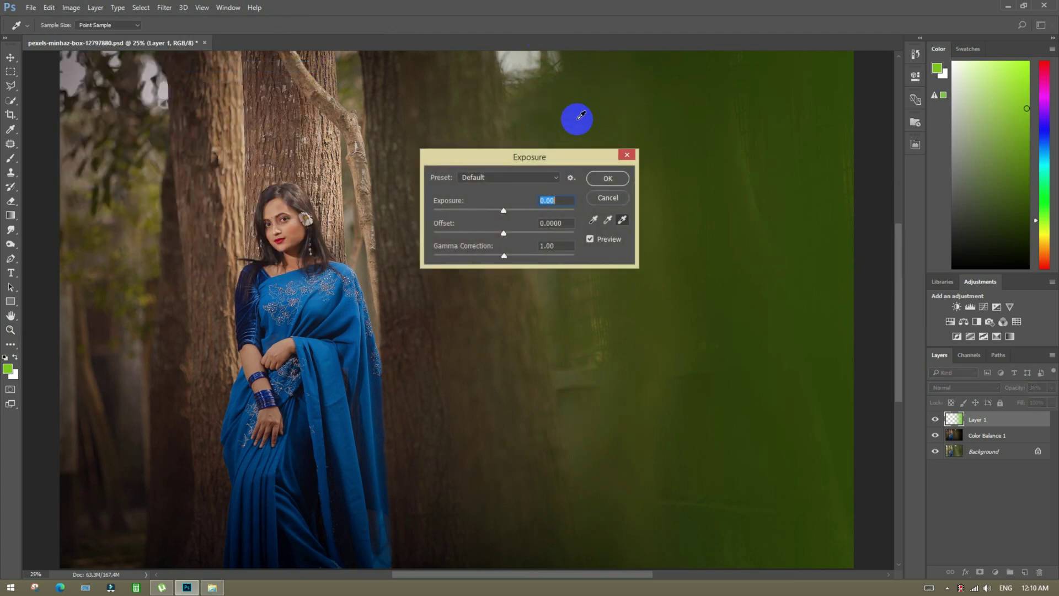
pyautogui.moveTo(548, 156); pyautogui.dragTo(443, 35)
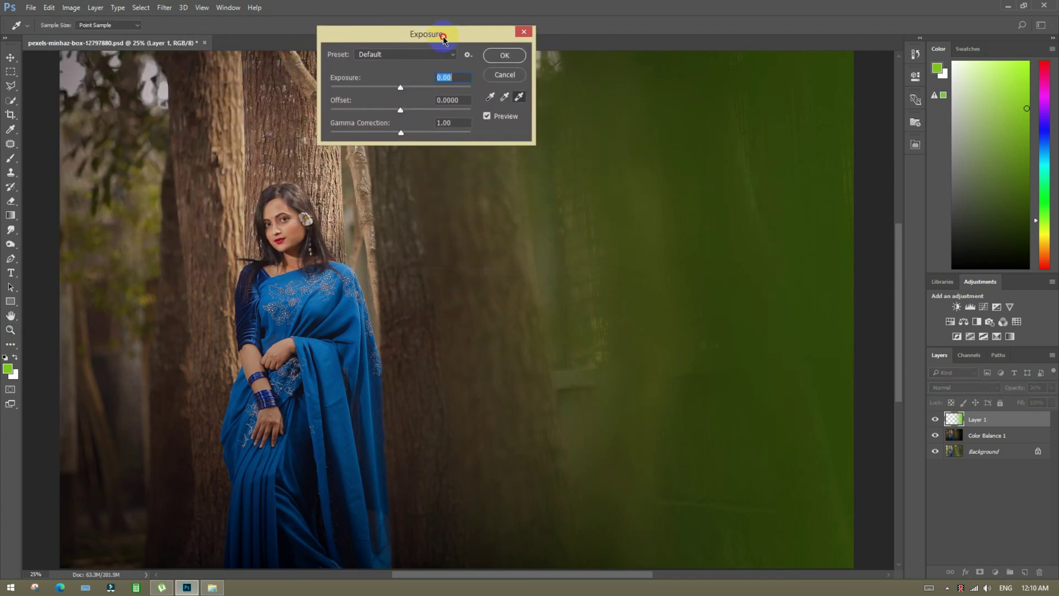
pyautogui.moveTo(403, 92); pyautogui.dragTo(401, 111)
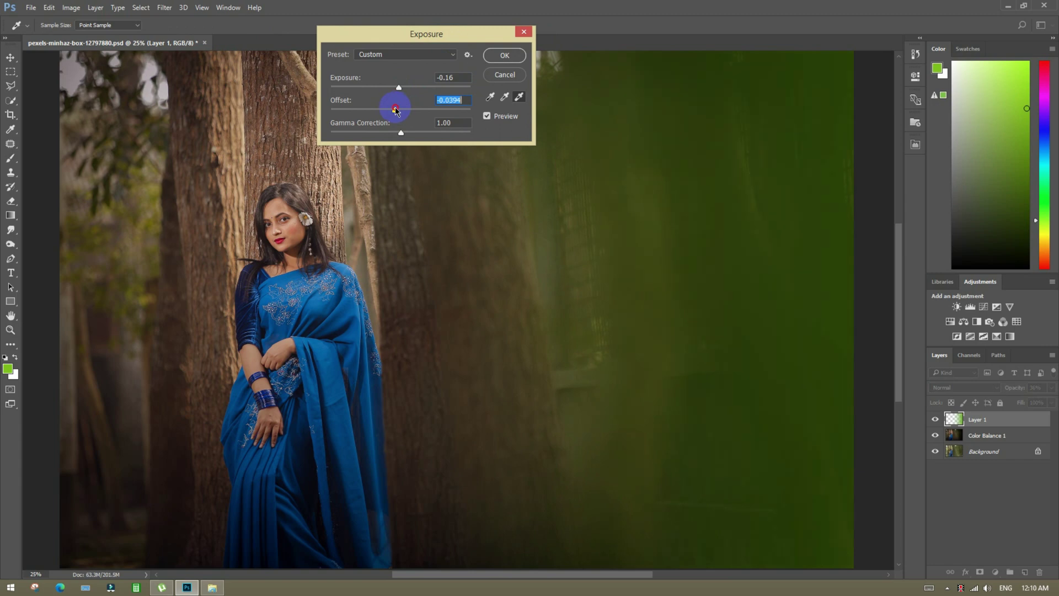
pyautogui.moveTo(403, 132); pyautogui.dragTo(406, 133)
pyautogui.click(497, 58)
pyautogui.press('z')
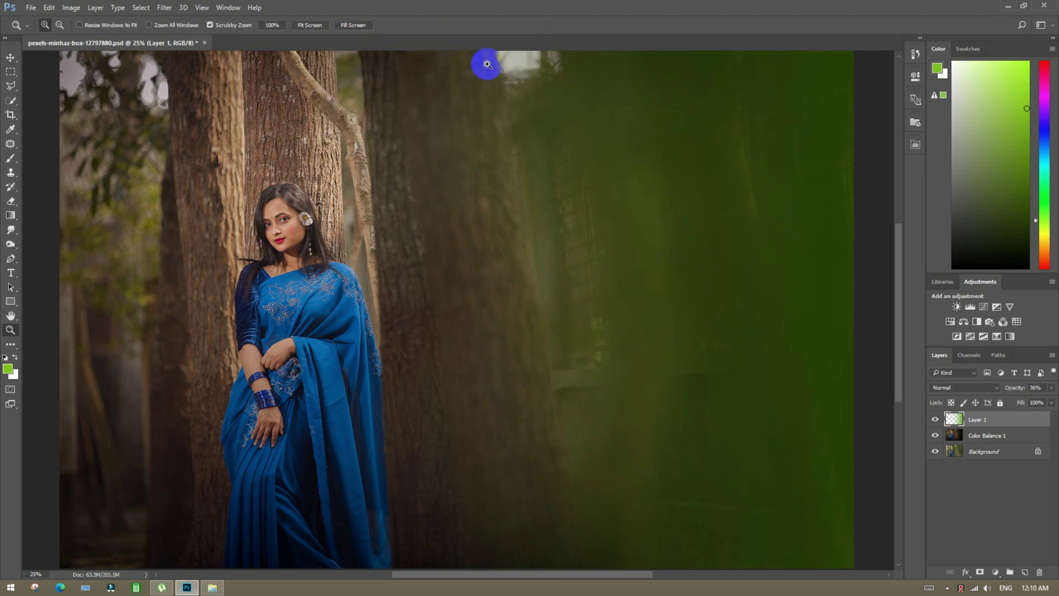
# Step: Apply Hue/Saturation to the green gradient layer with Hue -8, Lightness -11 and reduced Saturation
pyautogui.click(71, 7)
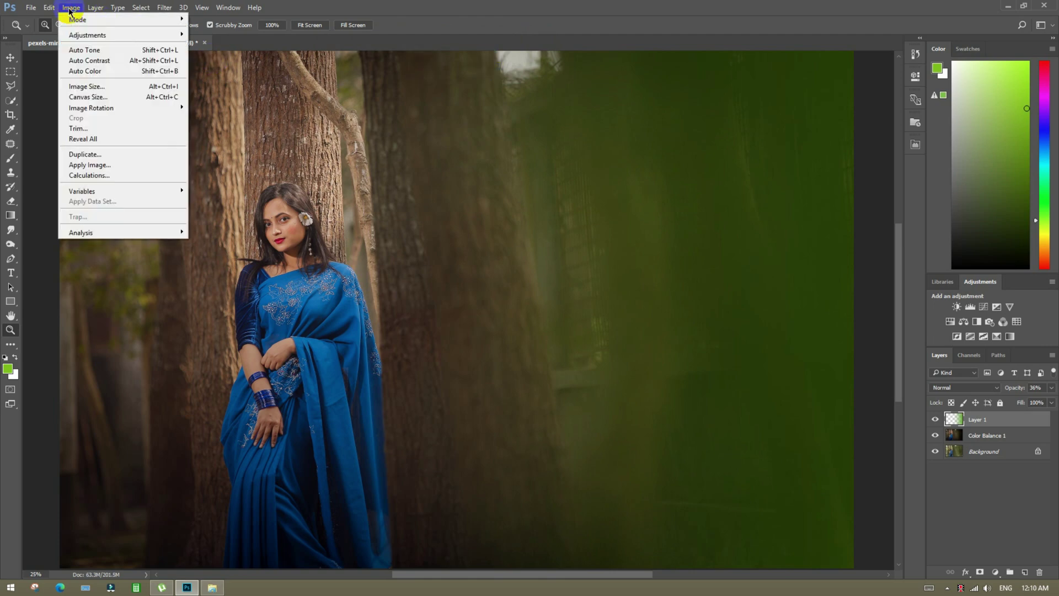
pyautogui.moveTo(104, 35)
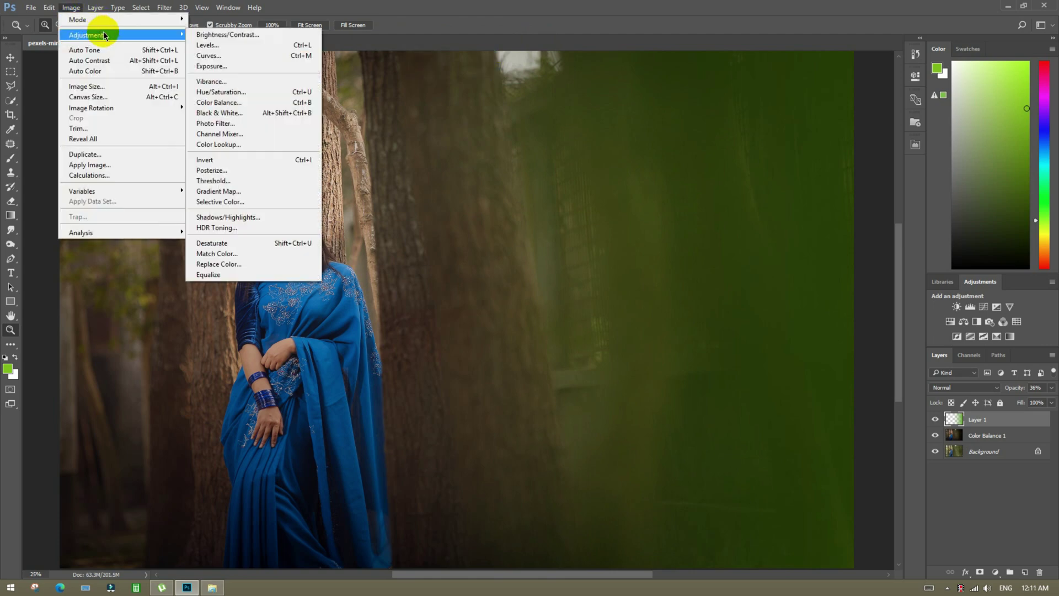
pyautogui.click(239, 96)
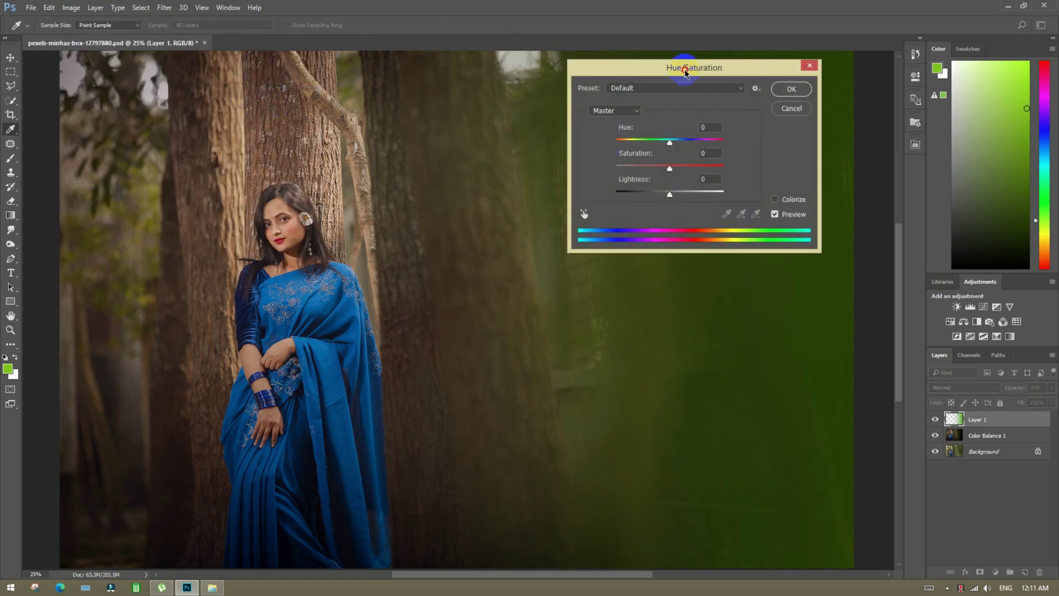
pyautogui.moveTo(686, 73); pyautogui.dragTo(421, 24)
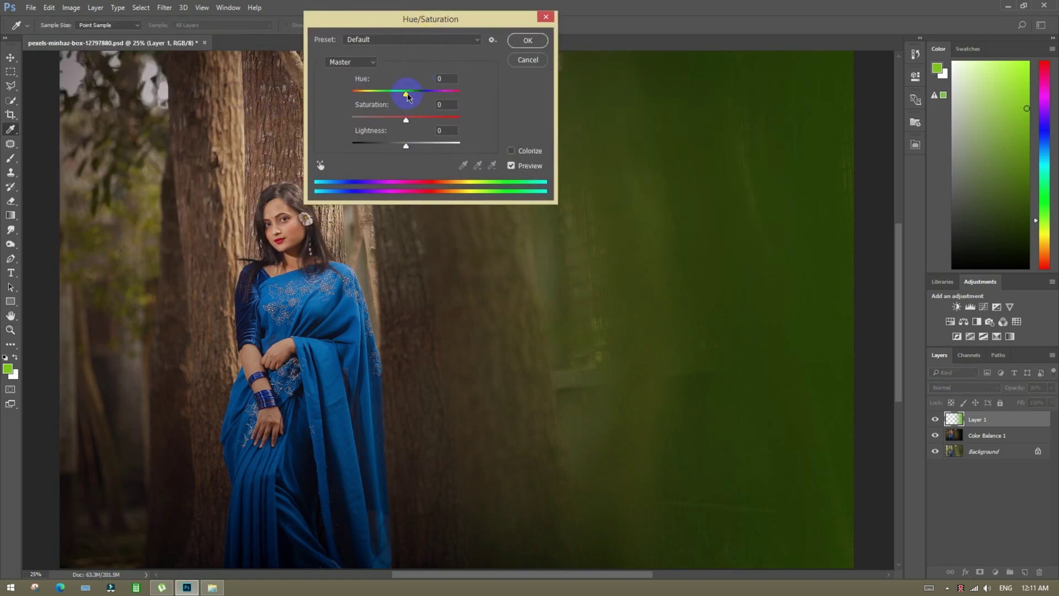
pyautogui.moveTo(408, 96); pyautogui.dragTo(403, 96)
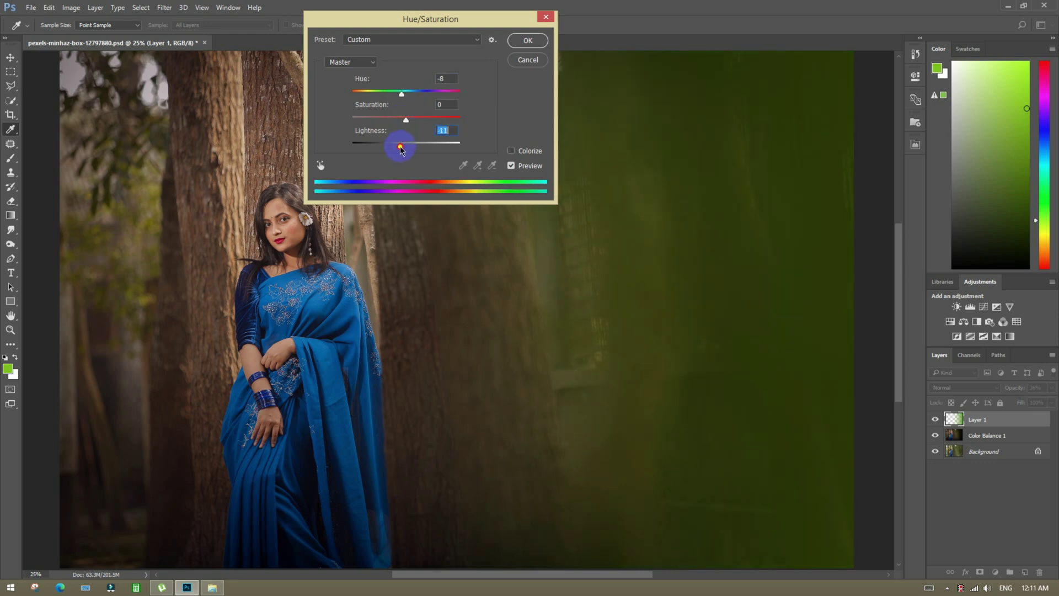
pyautogui.moveTo(406, 119); pyautogui.dragTo(402, 122)
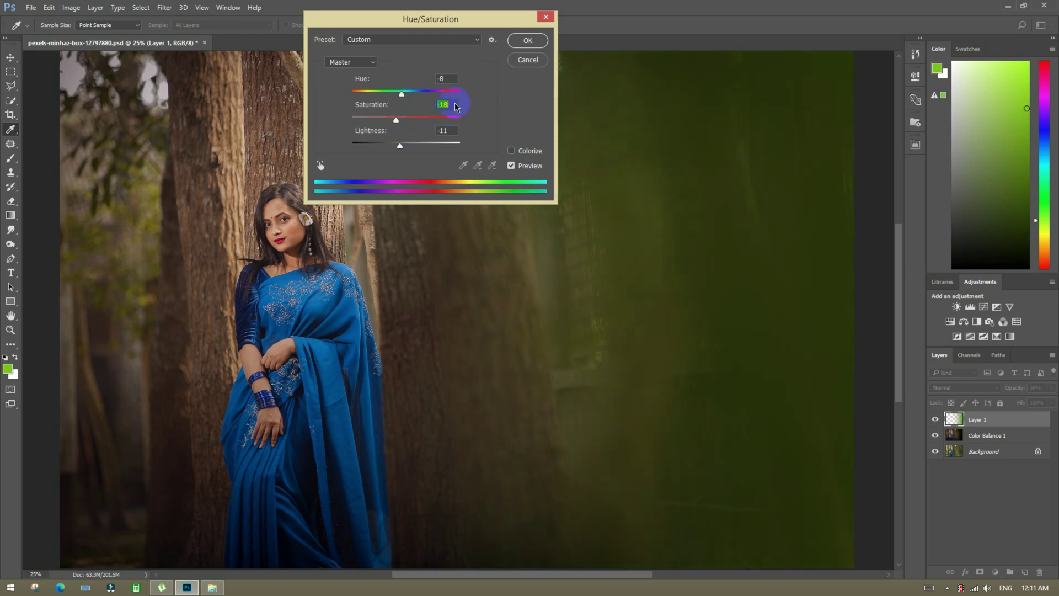
pyautogui.click(527, 40)
pyautogui.press('z')
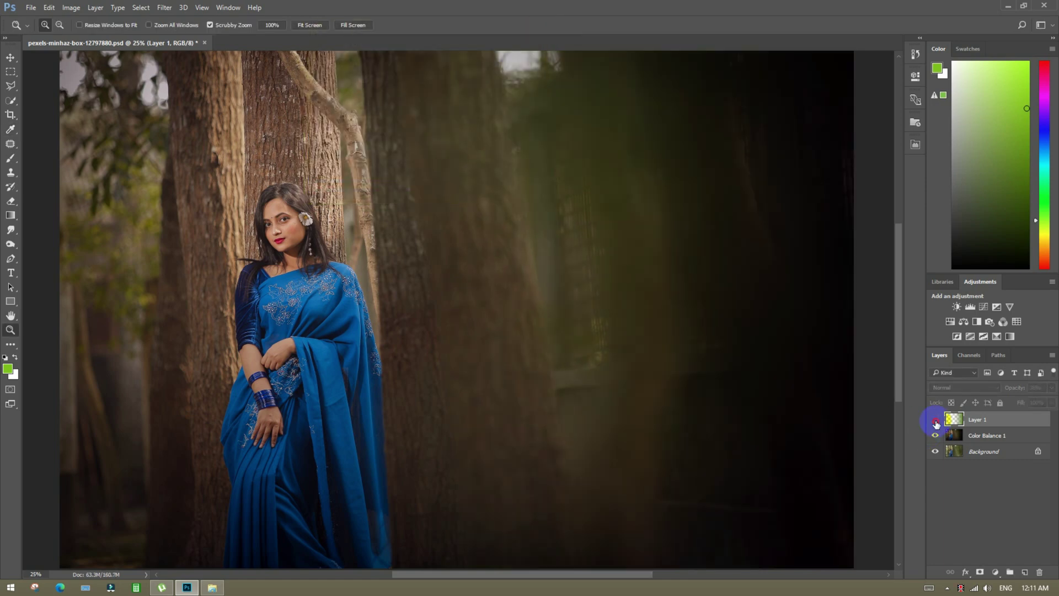
# Step: Merge the green gradient layer with the Color Balance 1 layer and duplicate the merged layer
pyautogui.click(935, 419)
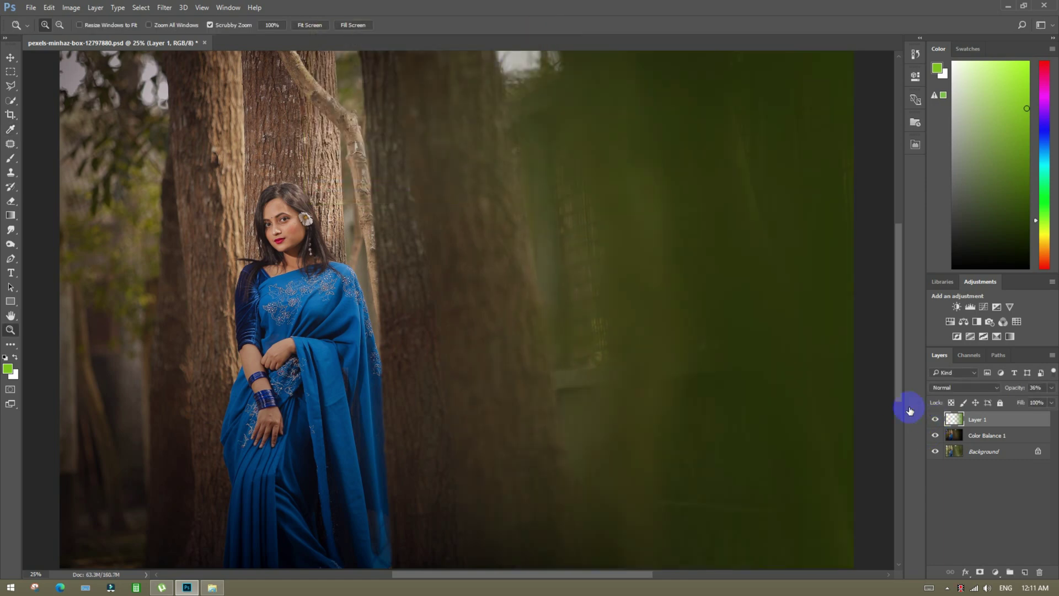
pyautogui.keyDown('shift'); pyautogui.click(1012, 435); pyautogui.keyUp('shift')
pyautogui.rightClick(1012, 437)
pyautogui.click(901, 407)
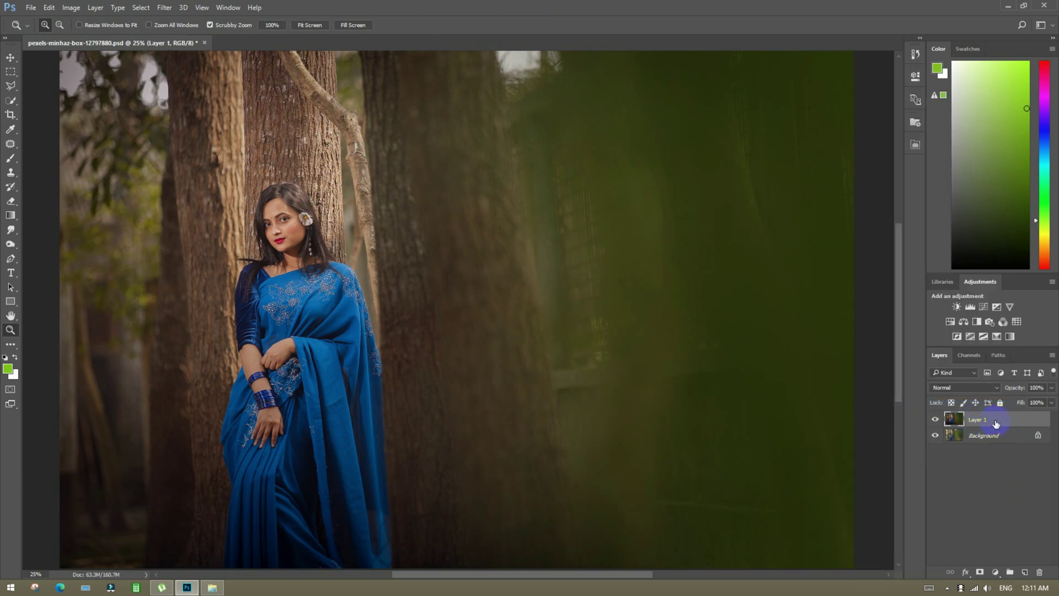
pyautogui.moveTo(1006, 421); pyautogui.dragTo(1025, 571)
# Step: Add a Gradient Map adjustment layer above the duplicate using a black-to-off-white gradient preset
pyautogui.click(997, 573)
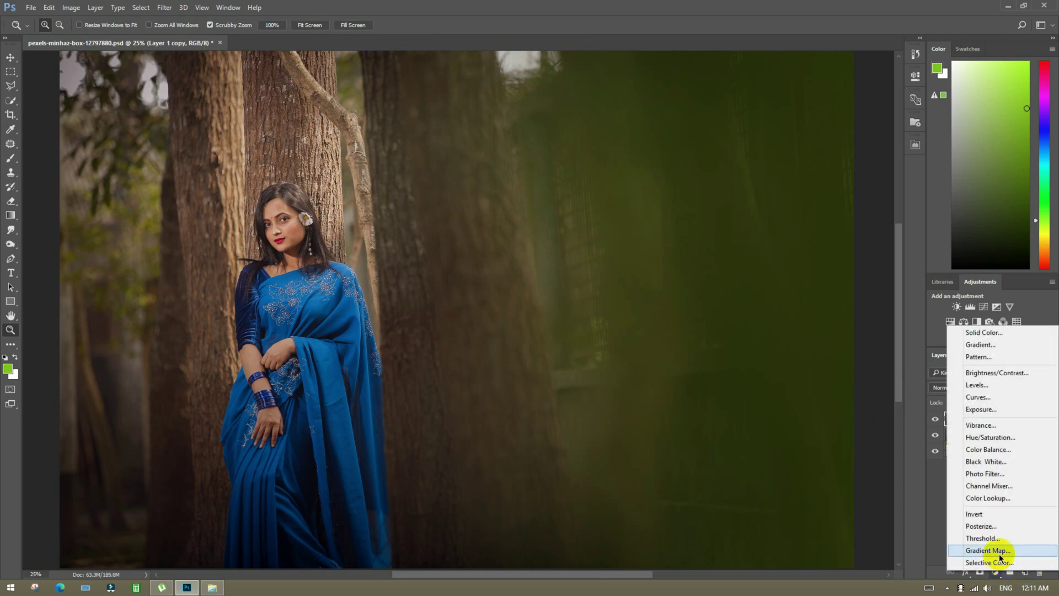
pyautogui.click(987, 551)
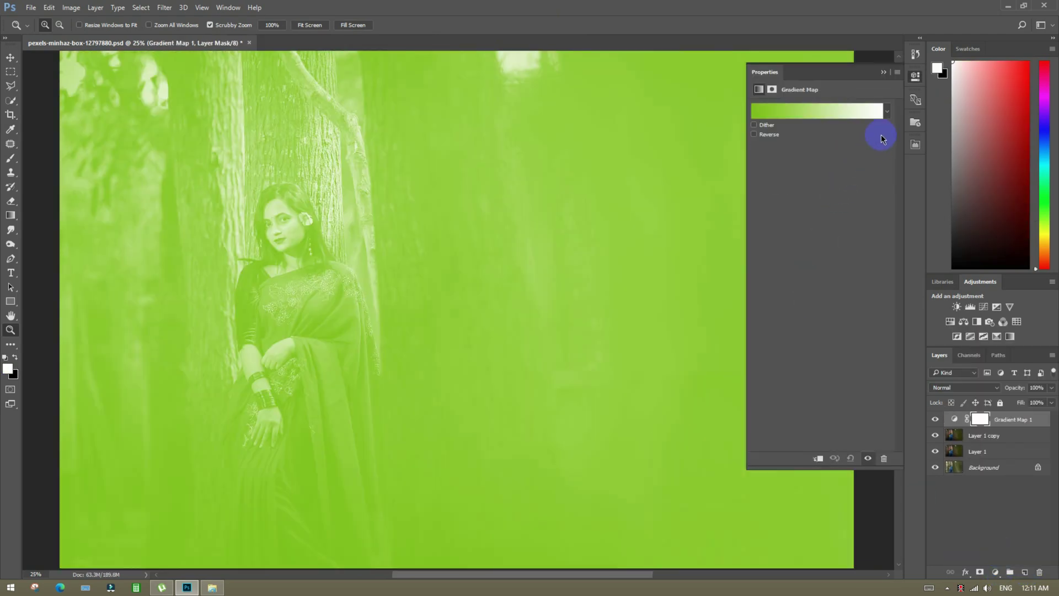
pyautogui.click(886, 113)
pyautogui.click(835, 172)
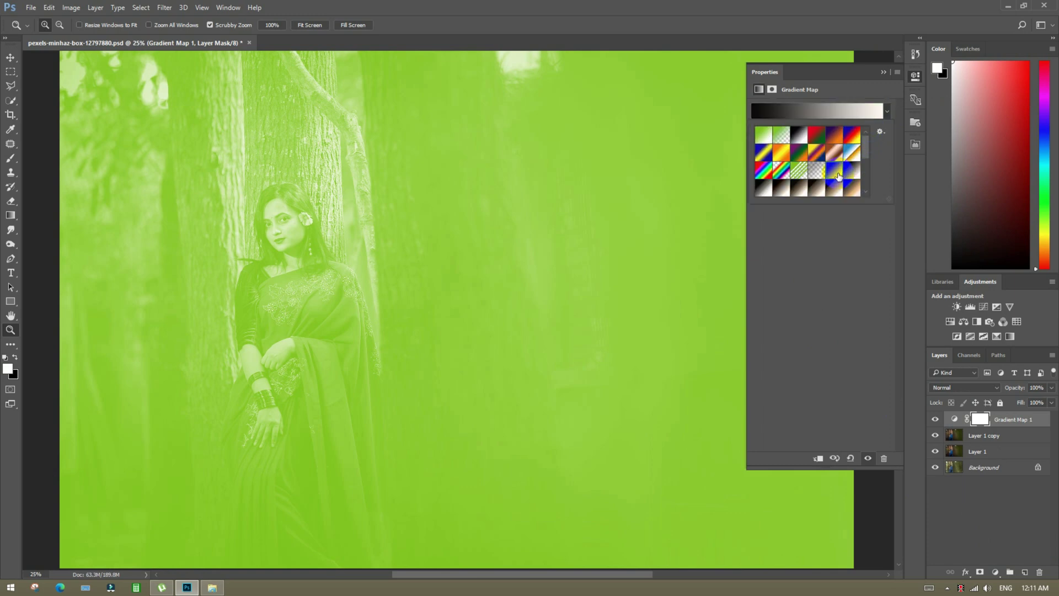
pyautogui.click(965, 396)
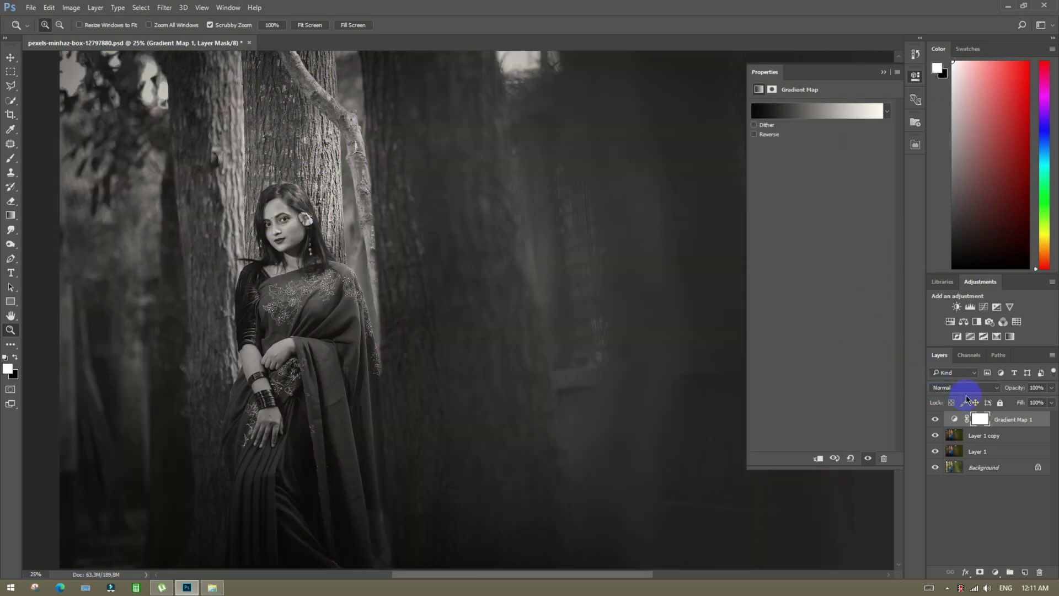
# Step: Set the Gradient Map layer's blend mode to Soft Light and compare gradient presets, choosing a neutral black-to-light-gray one
pyautogui.click(966, 388)
pyautogui.click(961, 280)
pyautogui.click(872, 115)
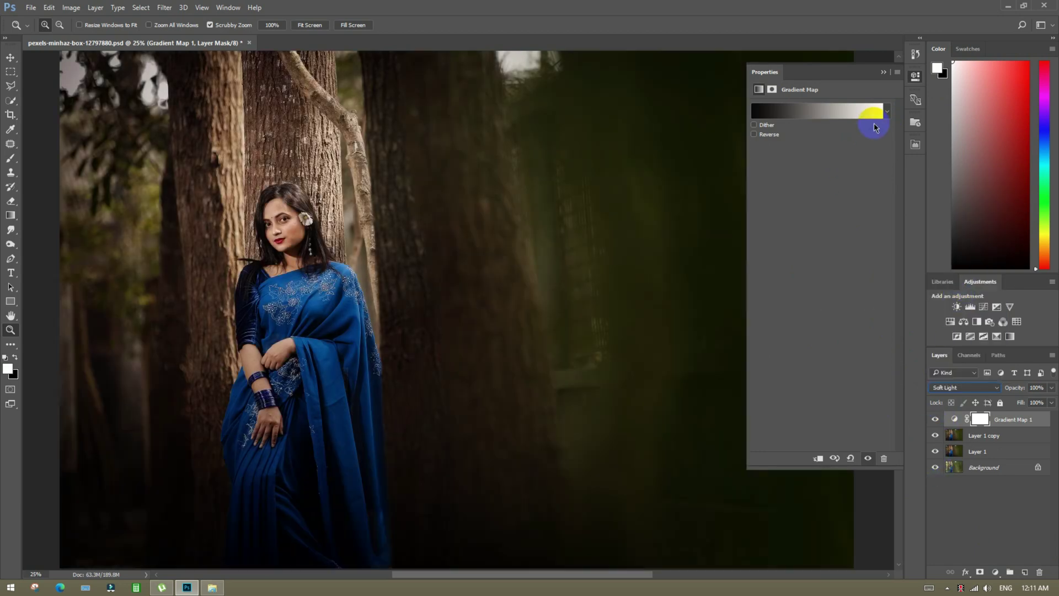
pyautogui.click(888, 114)
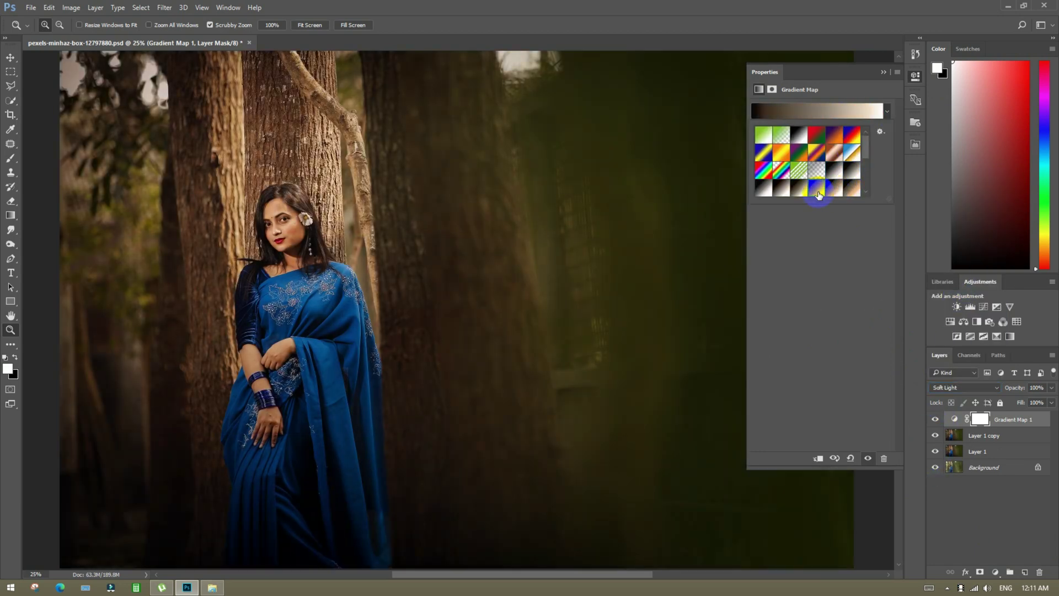
pyautogui.click(776, 194)
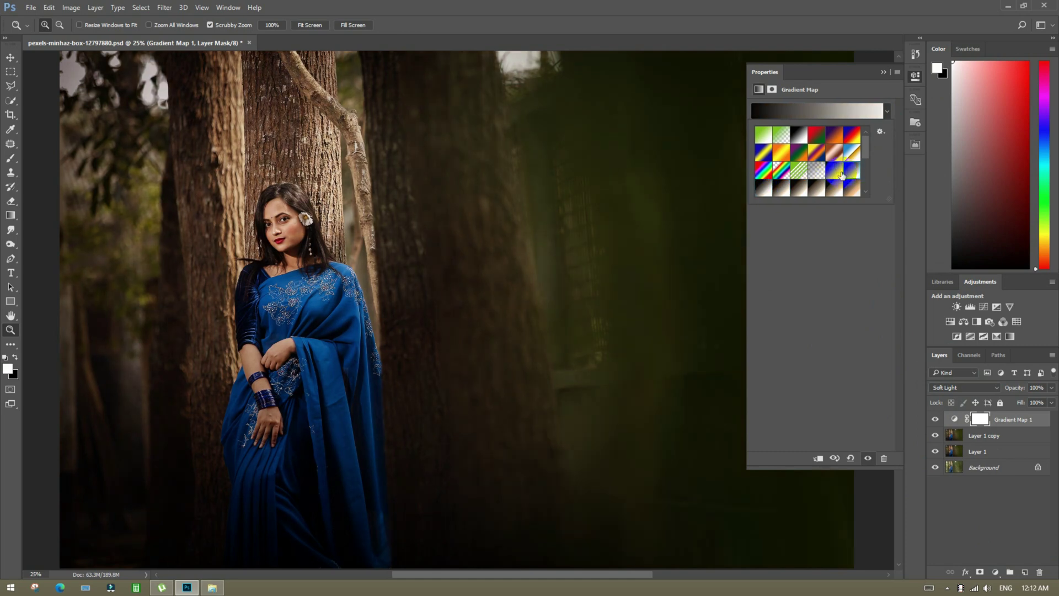
pyautogui.click(852, 170)
# Step: Reduce the Gradient Map layer's opacity to 50% and compare the image with and without the effect
pyautogui.click(935, 420)
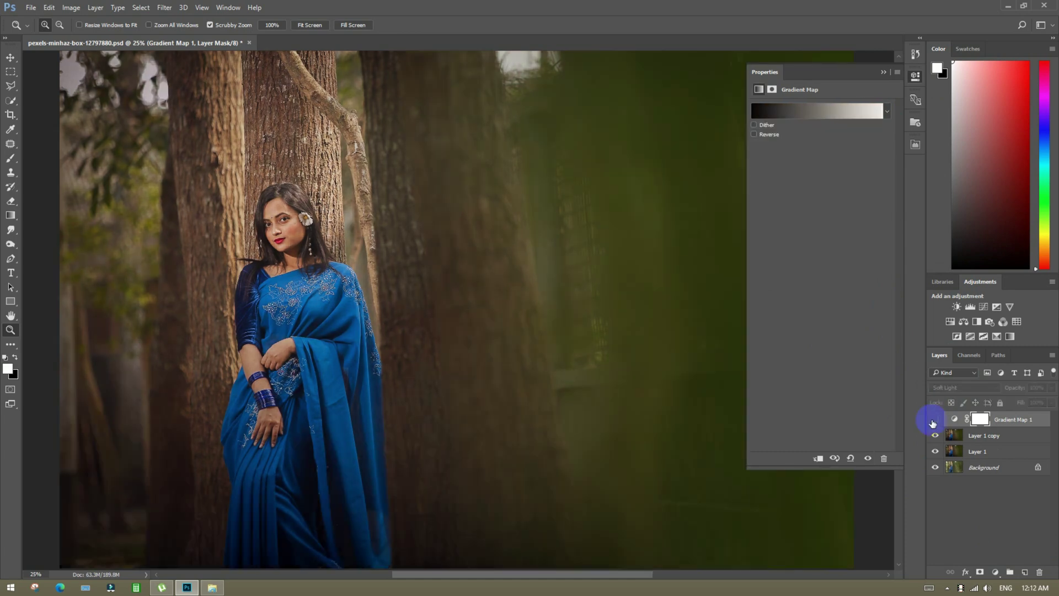
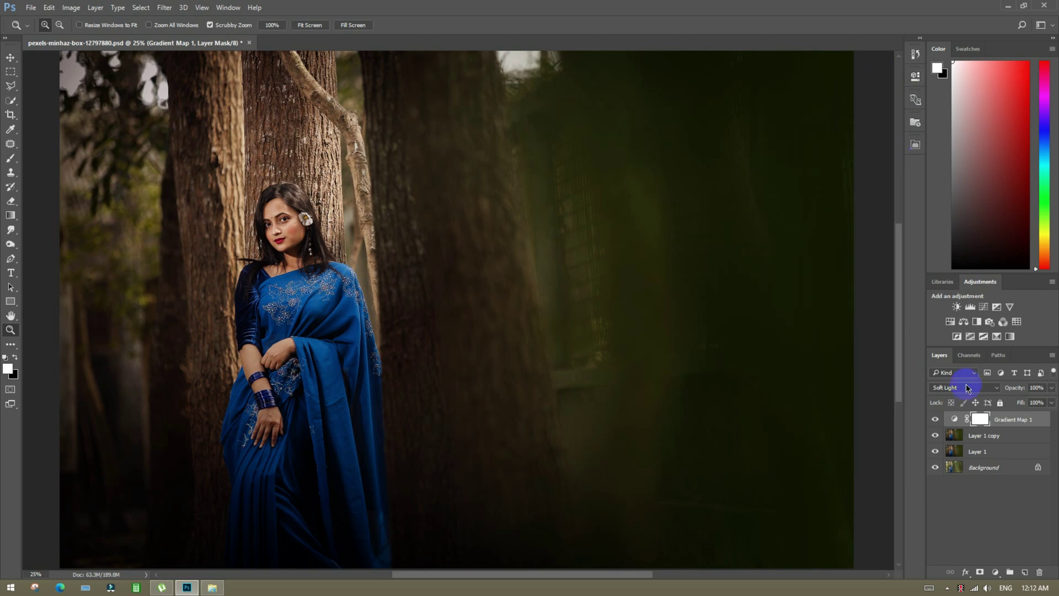
pyautogui.moveTo(1021, 390); pyautogui.dragTo(873, 371)
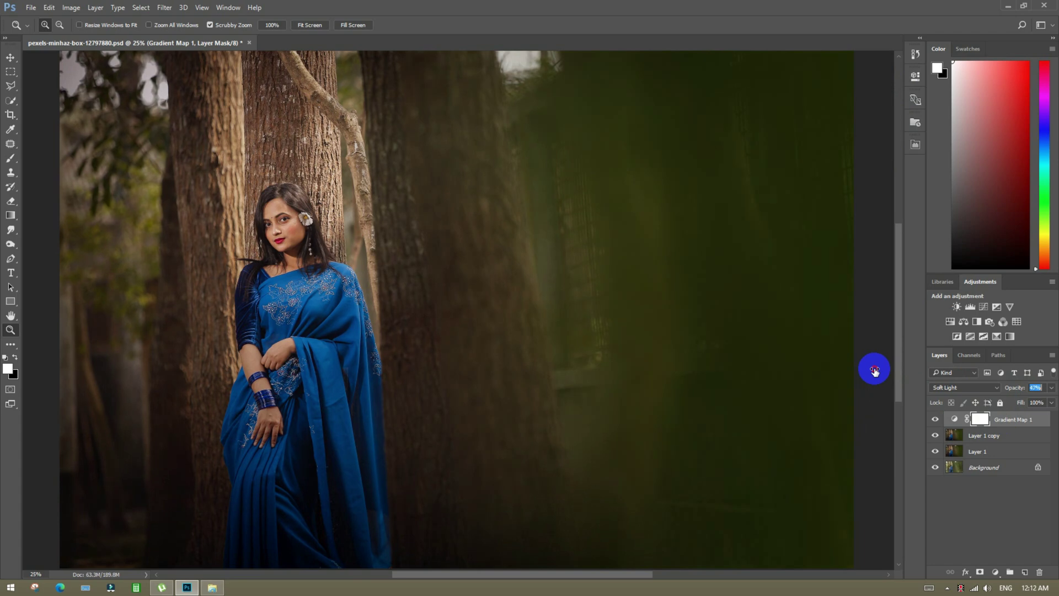
pyautogui.moveTo(876, 371); pyautogui.dragTo(878, 371)
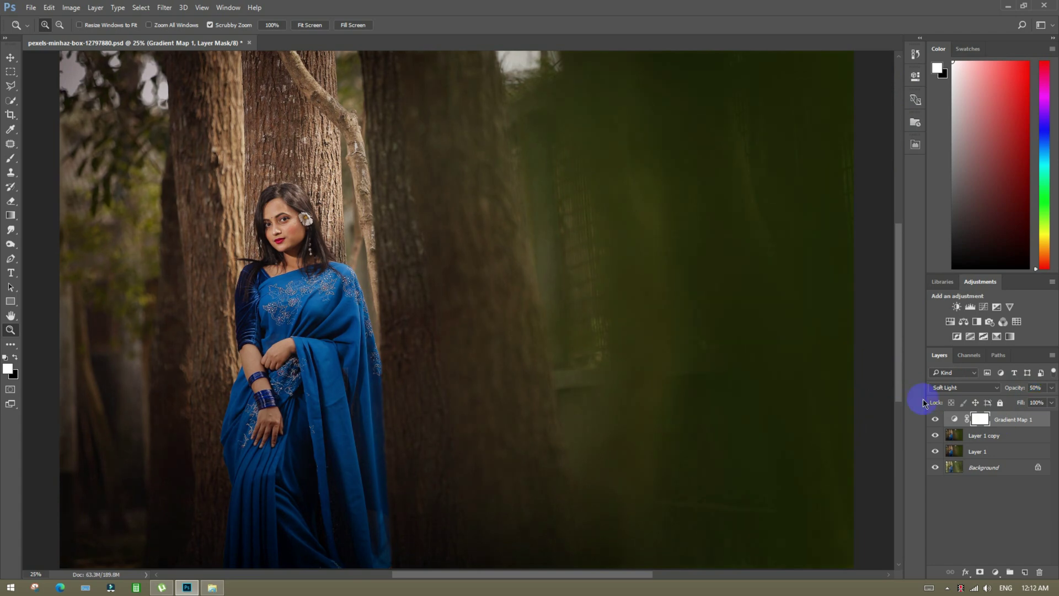
pyautogui.click(1040, 390)
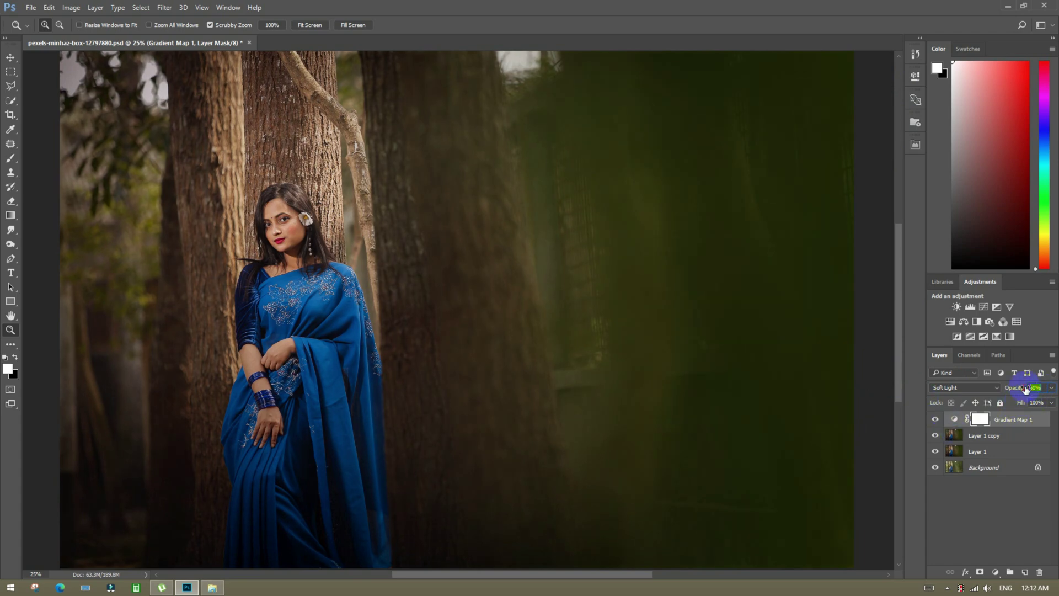
pyautogui.click(936, 420)
pyautogui.click(936, 420)
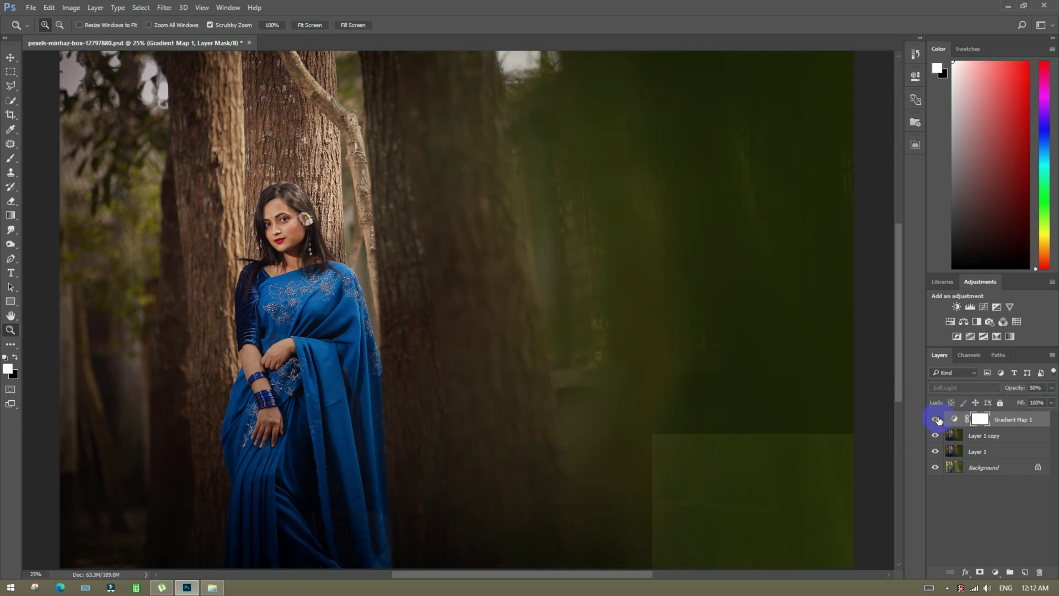
# Step: Merge the Gradient Map layer with the two image layers above the Background and duplicate the merged layer
pyautogui.click(1004, 440)
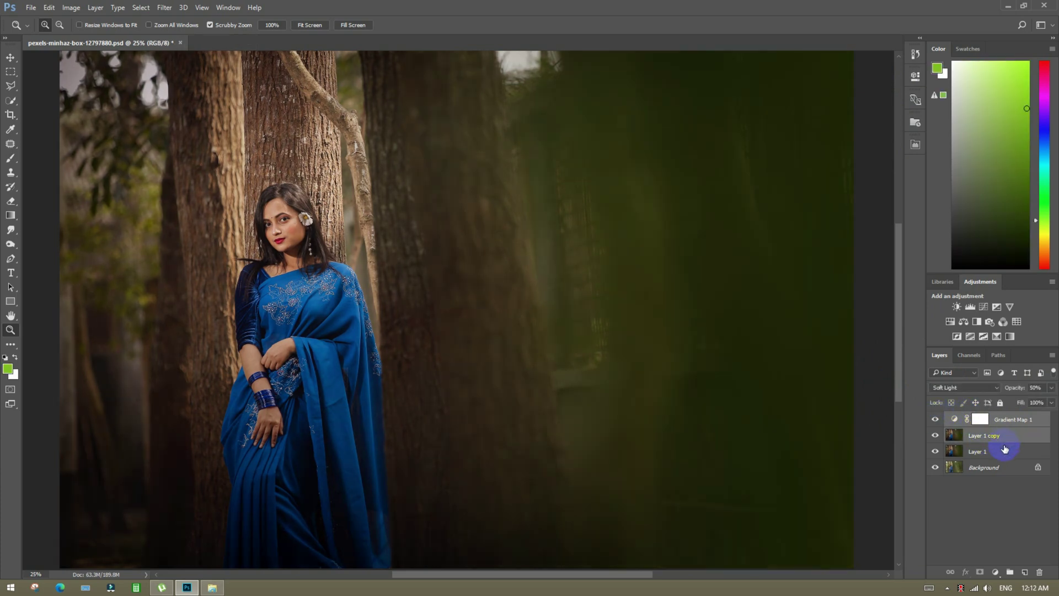
pyautogui.keyDown('shift'); pyautogui.click(1004, 452); pyautogui.keyUp('shift')
pyautogui.rightClick(1001, 450)
pyautogui.click(894, 409)
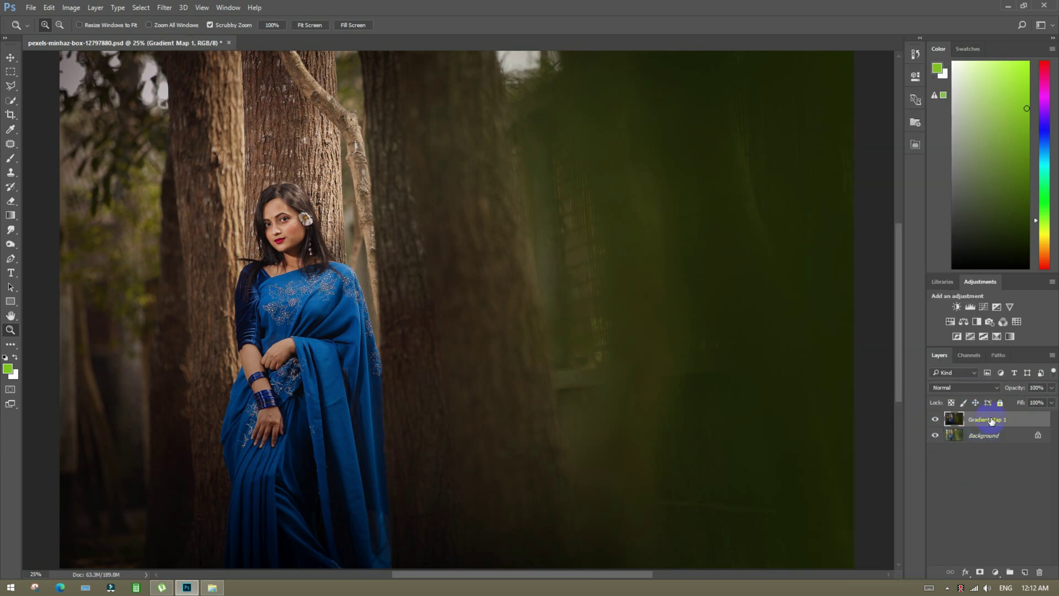
pyautogui.moveTo(992, 421); pyautogui.dragTo(1025, 572)
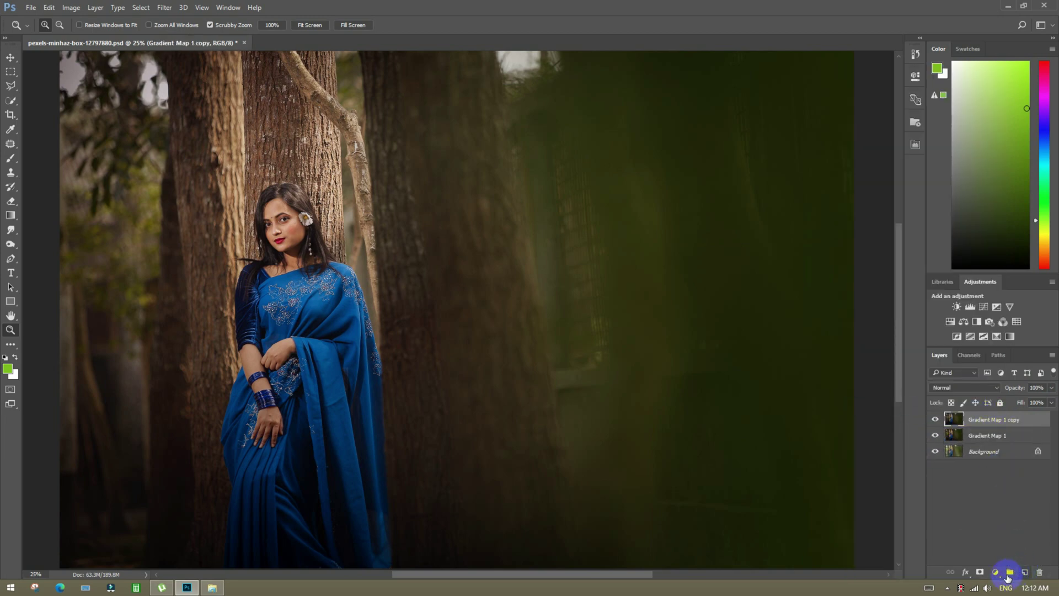
# Step: Add a Selective Color adjustment layer and set Reds to Cyan +5, Magenta +7 and a slightly negative Black
pyautogui.click(996, 573)
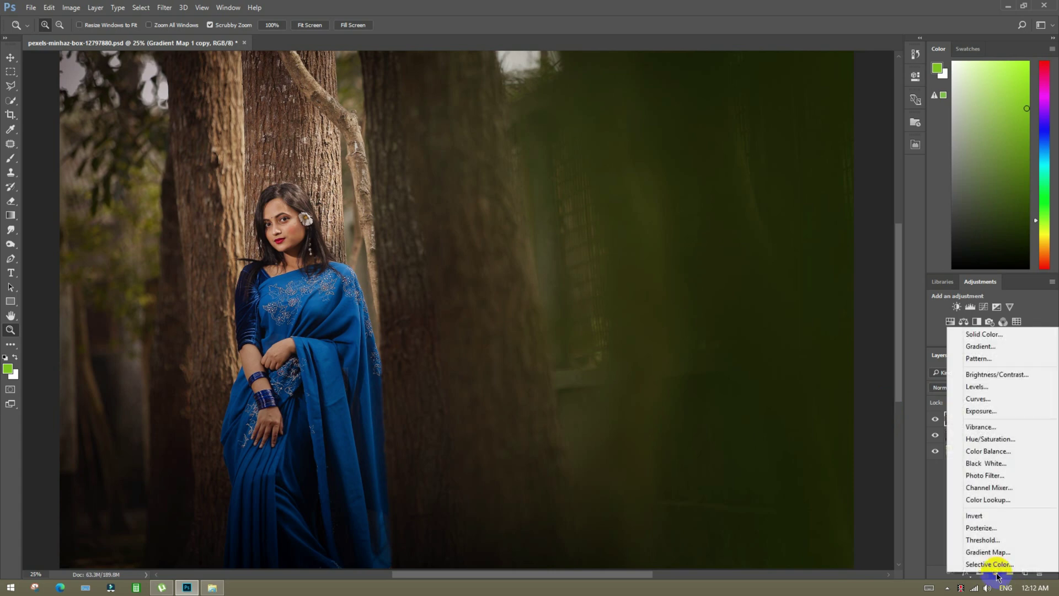
pyautogui.click(991, 564)
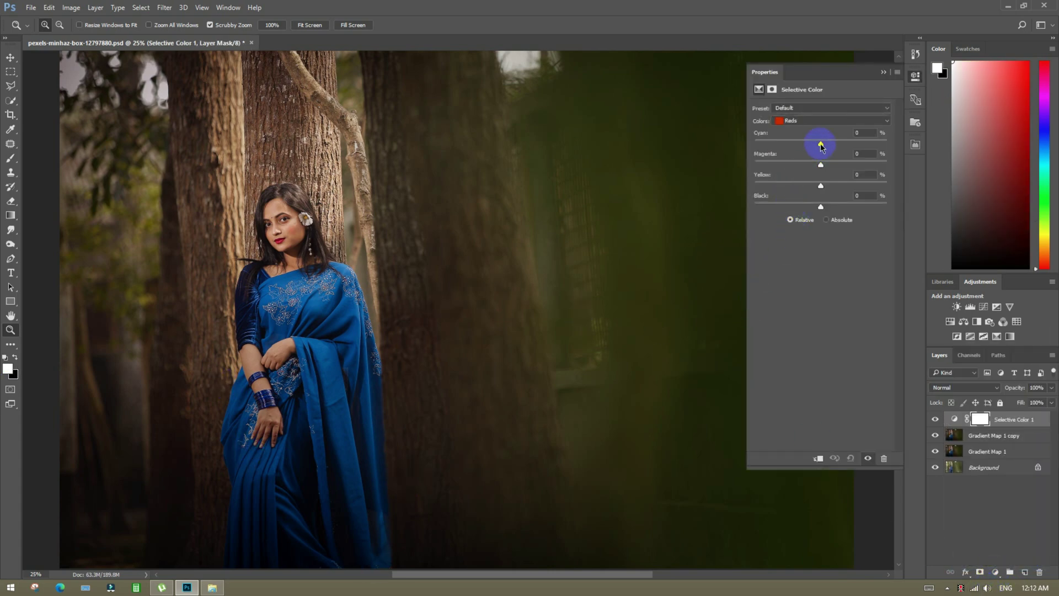
pyautogui.moveTo(822, 146); pyautogui.dragTo(842, 148)
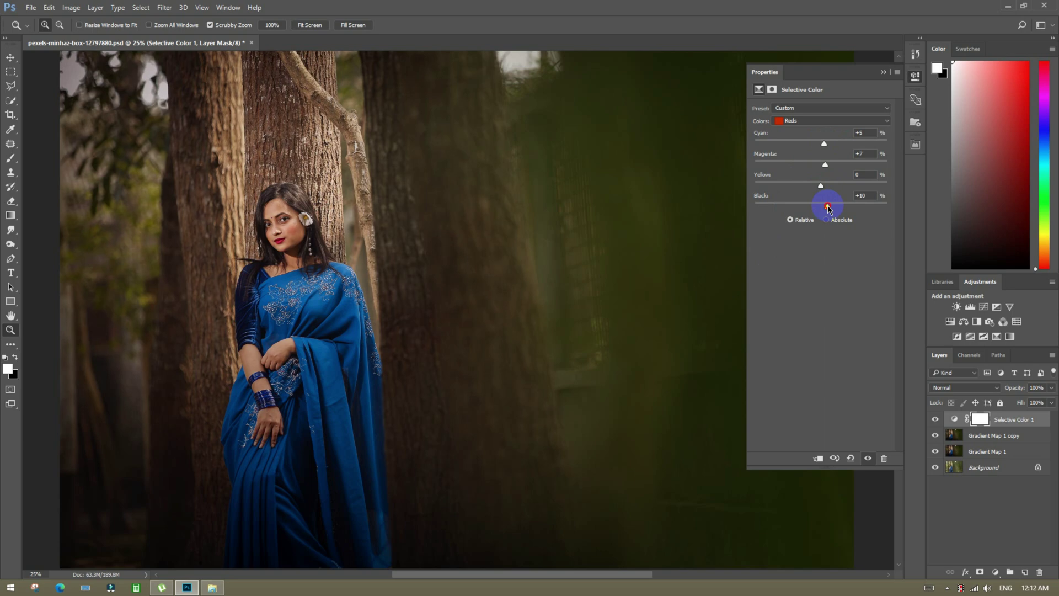
pyautogui.moveTo(829, 208); pyautogui.dragTo(819, 208)
# Step: Set the Selective Color Whites to Cyan -15 and Black -6
pyautogui.click(802, 122)
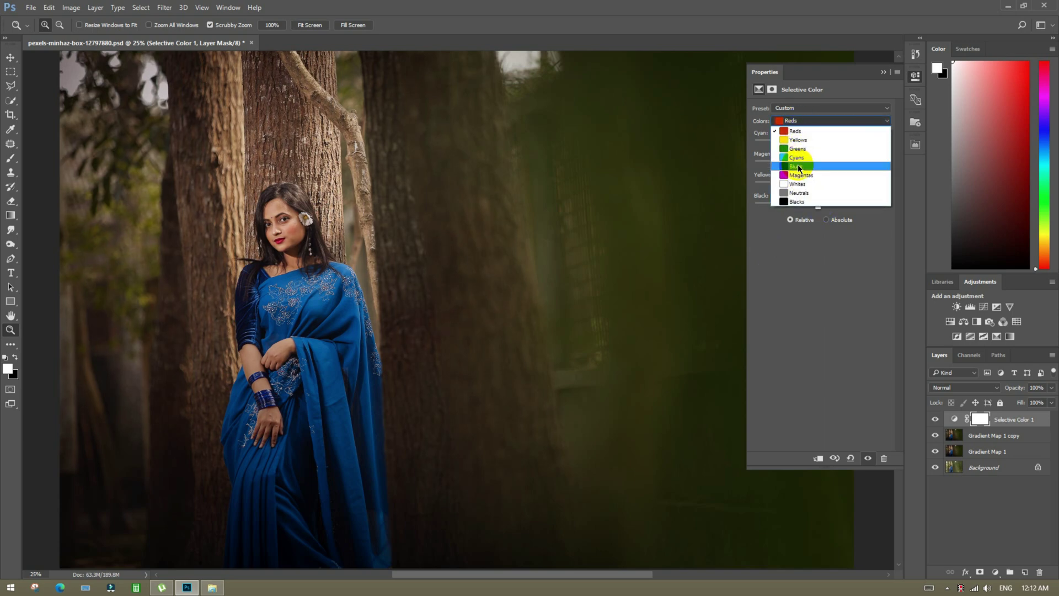
pyautogui.click(802, 183)
pyautogui.moveTo(819, 145); pyautogui.dragTo(799, 142)
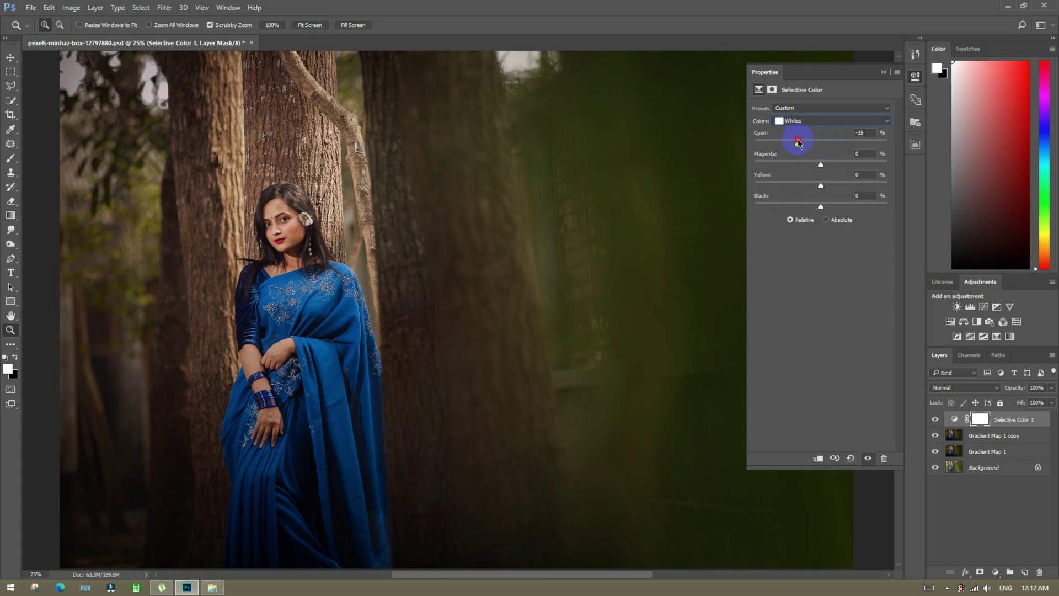
pyautogui.moveTo(821, 206)
pyautogui.mouseDown()
pyautogui.moveTo(849, 204)
pyautogui.moveTo(799, 199)
pyautogui.moveTo(842, 203)
pyautogui.moveTo(818, 203)
pyautogui.mouseUp()
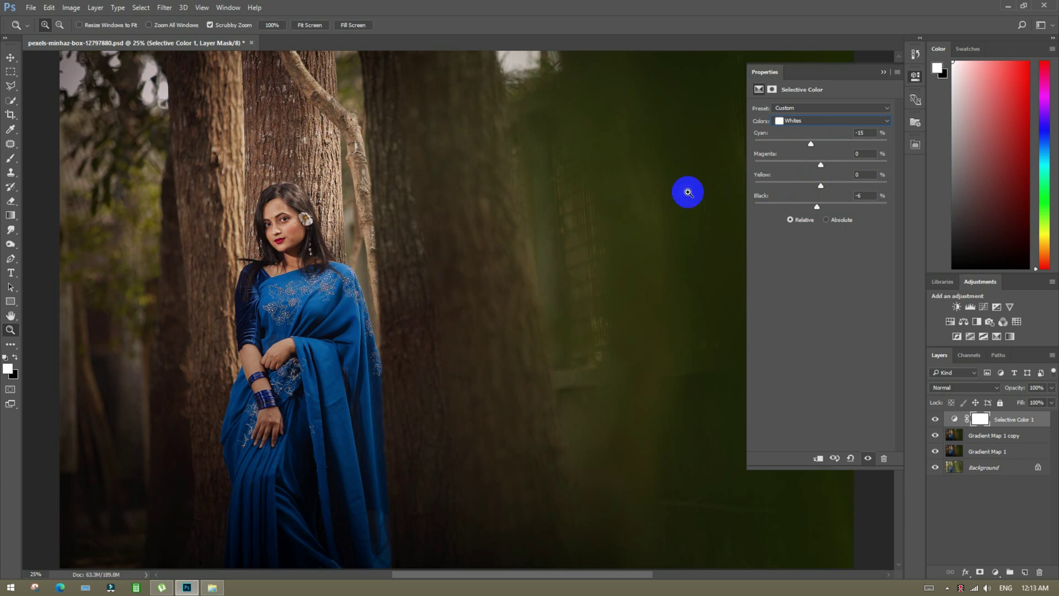
# Step: Set the Selective Color Neutrals to Cyan -3, Magenta -3, Yellow -1 and Black +6
pyautogui.click(812, 122)
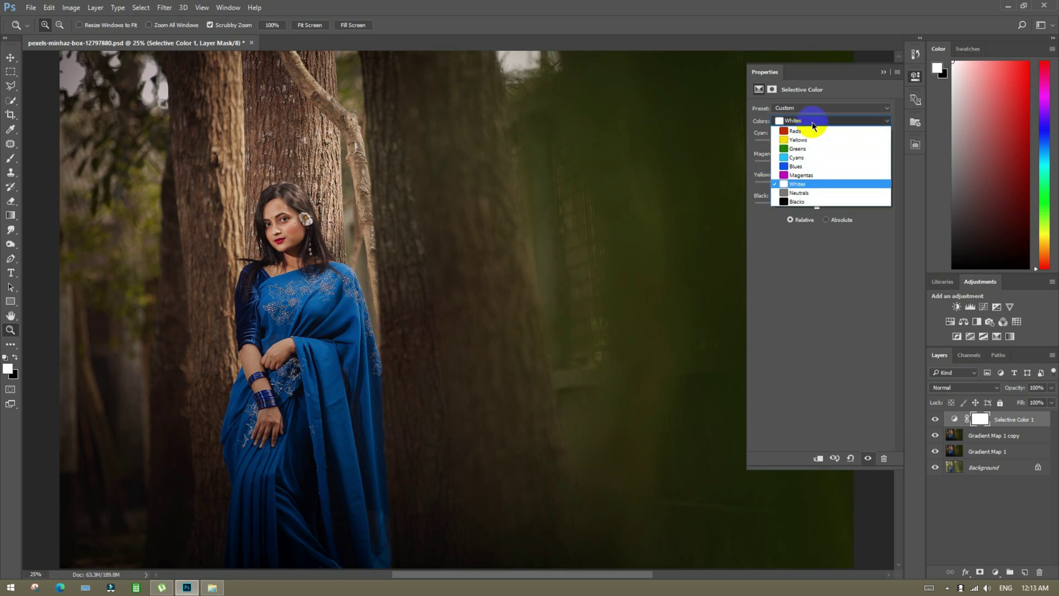
pyautogui.click(803, 193)
pyautogui.moveTo(831, 142); pyautogui.dragTo(822, 145)
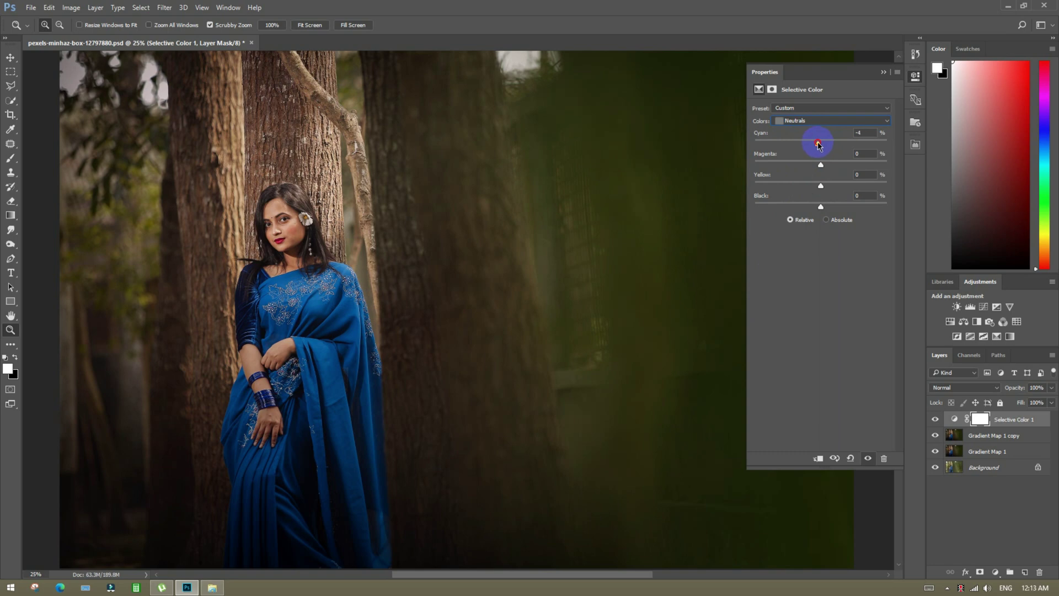
pyautogui.moveTo(819, 145); pyautogui.dragTo(822, 191)
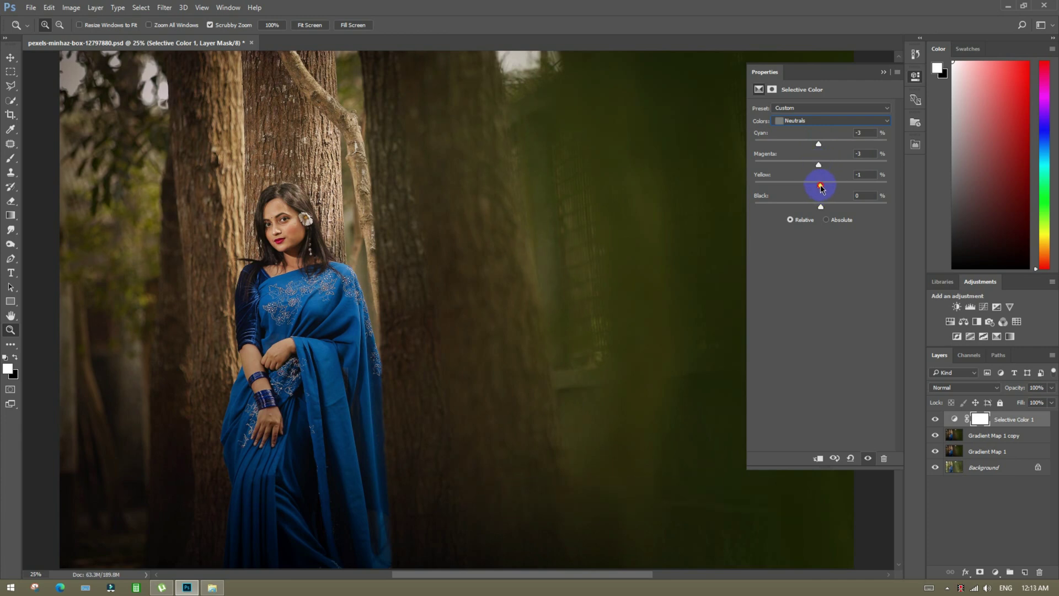
pyautogui.click(822, 207)
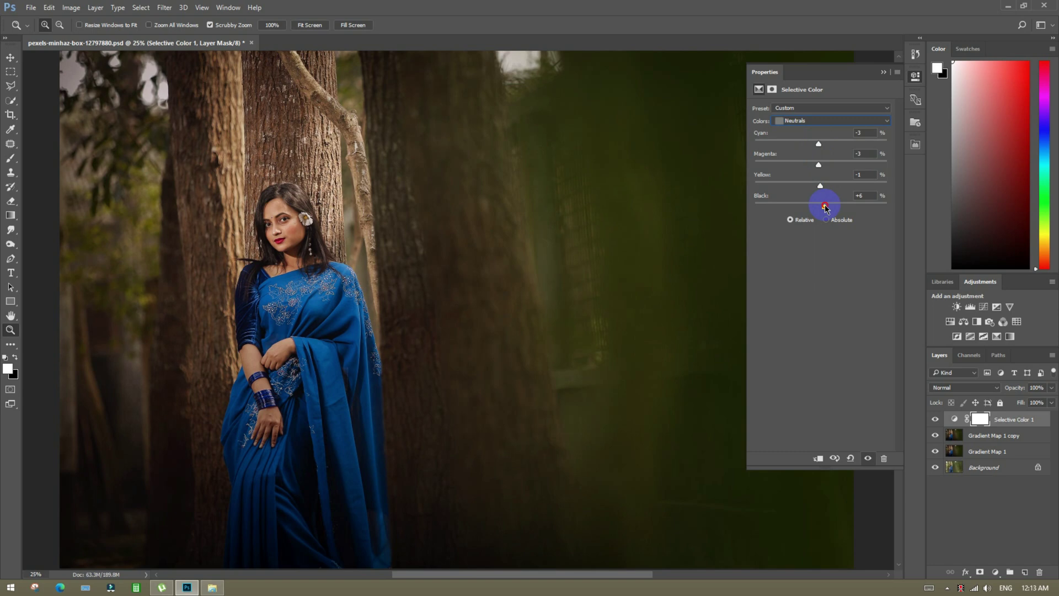
pyautogui.moveTo(826, 208); pyautogui.dragTo(826, 208)
# Step: Set the Selective Color Blacks to Cyan -1, Magenta -2, Yellow +3 and Black +2
pyautogui.click(823, 132)
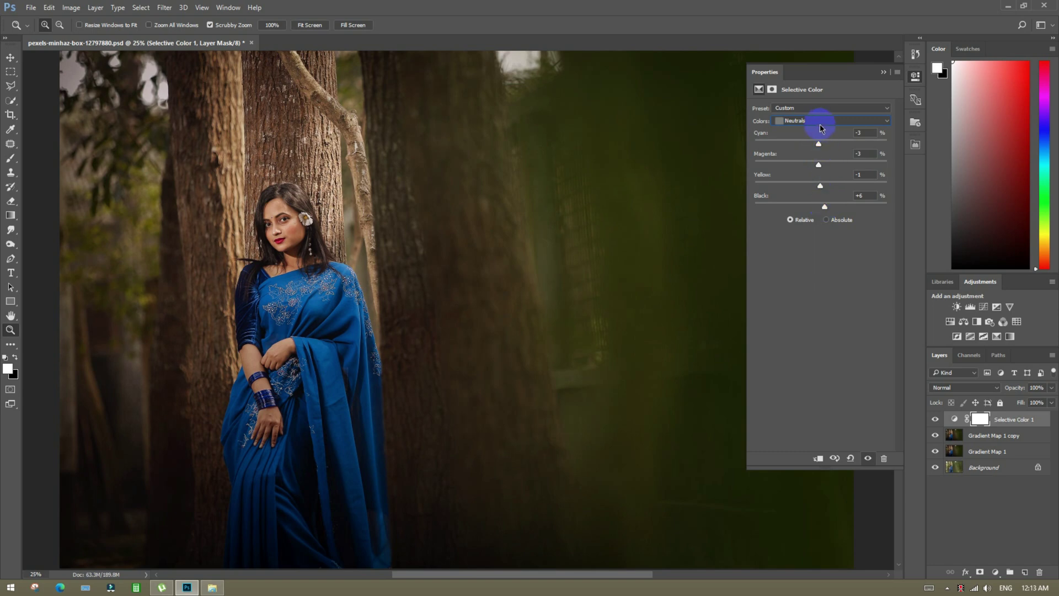
pyautogui.click(821, 128)
pyautogui.click(805, 203)
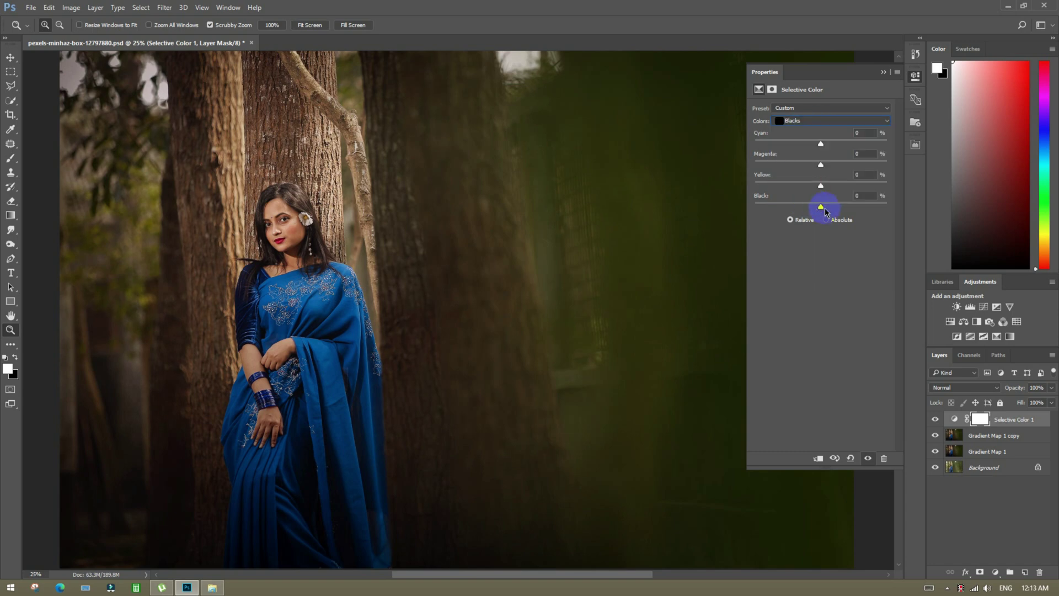
pyautogui.moveTo(823, 207); pyautogui.dragTo(821, 200)
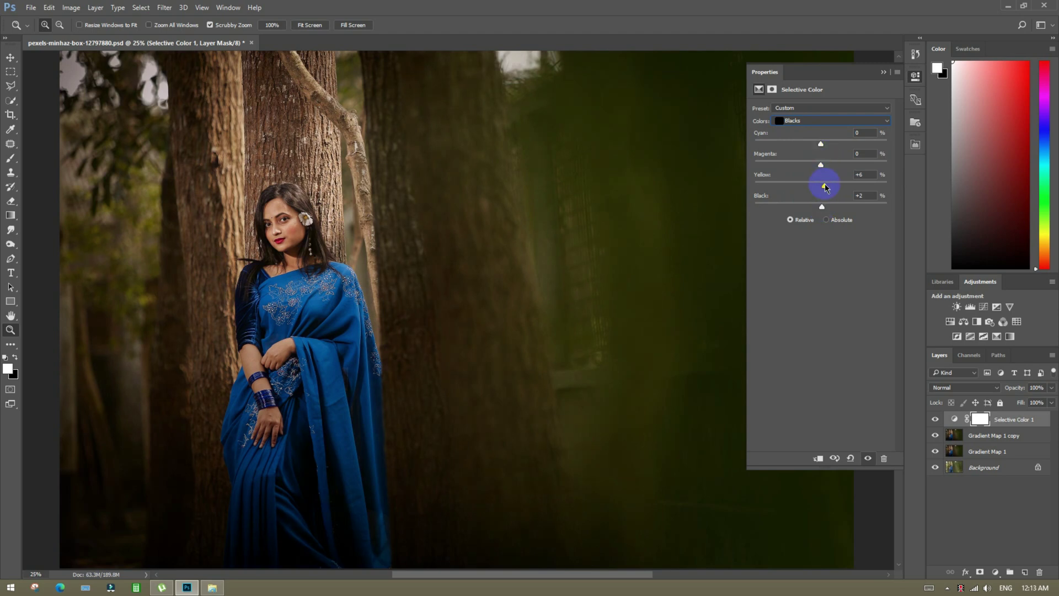
pyautogui.moveTo(821, 165); pyautogui.dragTo(827, 168)
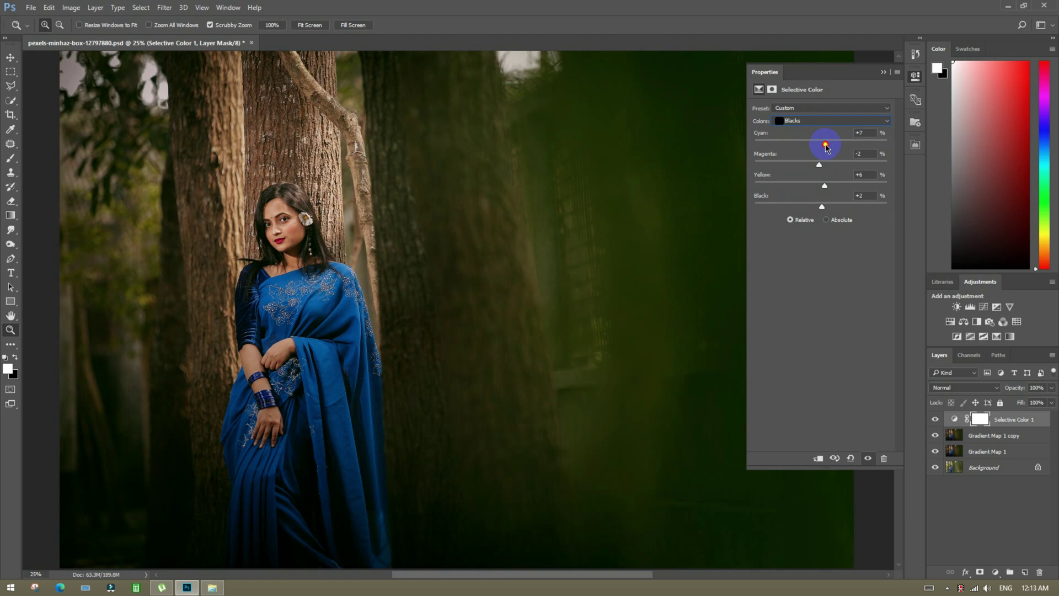
pyautogui.moveTo(825, 144); pyautogui.dragTo(822, 145)
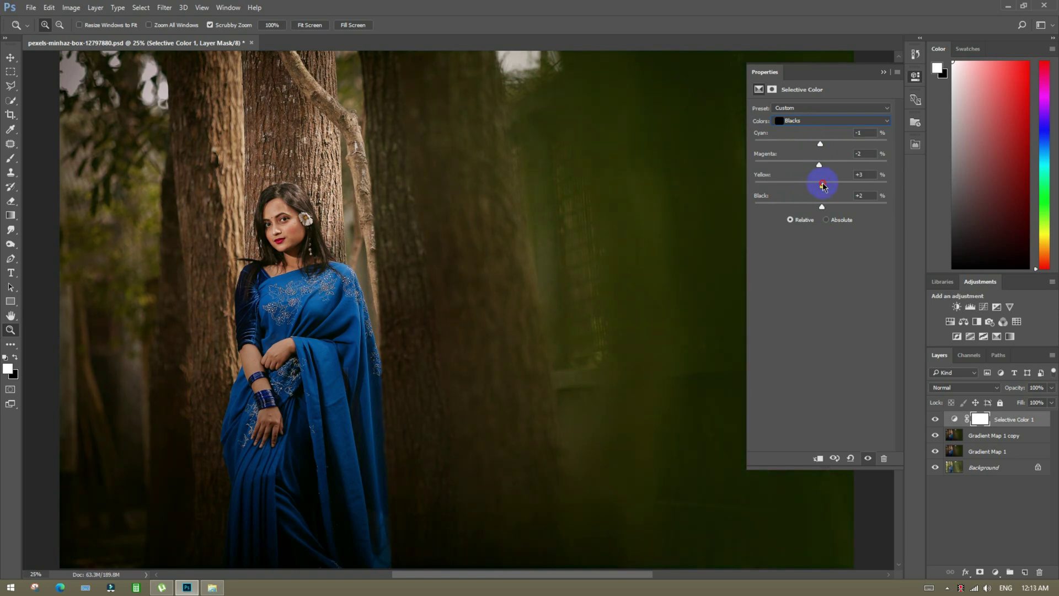
# Step: Set the Selective Color Greens to Cyan +23, Magenta +21, Yellow +22 and Black +42
pyautogui.click(811, 121)
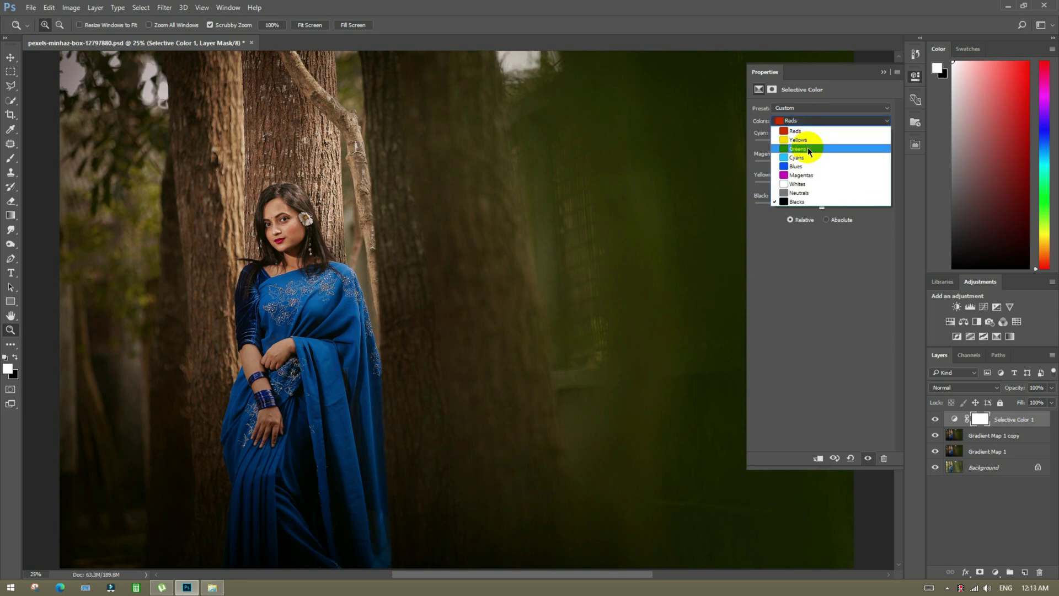
pyautogui.click(808, 154)
pyautogui.moveTo(820, 206); pyautogui.dragTo(849, 206)
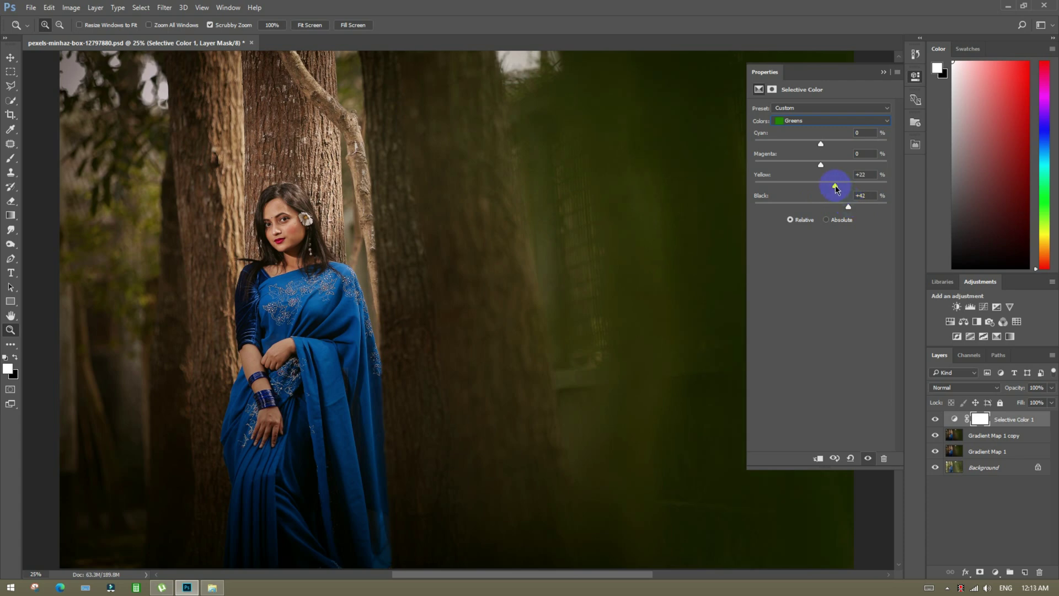
pyautogui.click(835, 164)
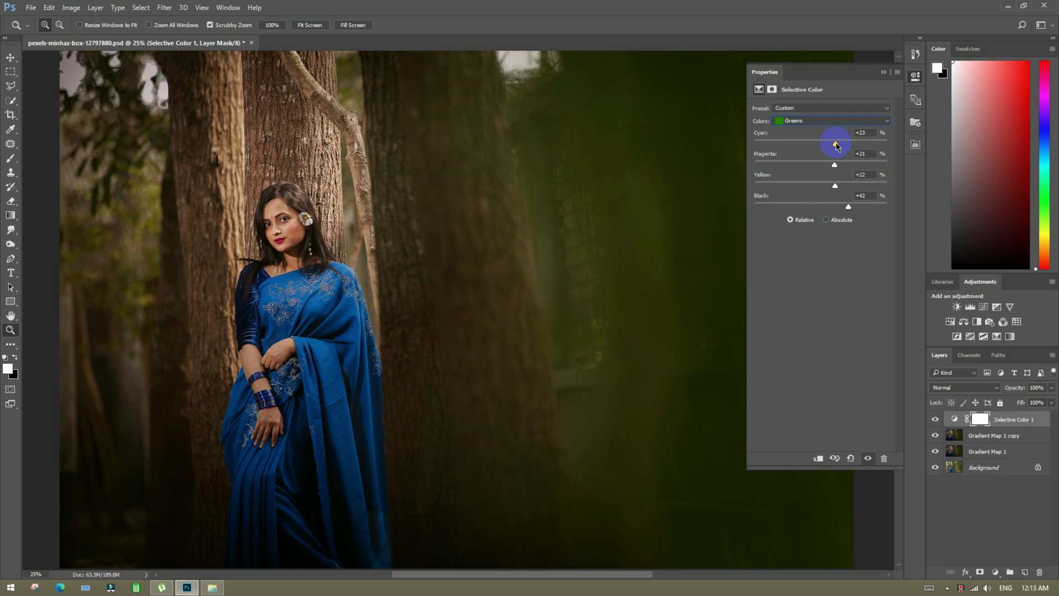
# Step: Set the Selective Color Yellows to Cyan +35, Magenta +9, Yellow +13 and Black +17
pyautogui.click(804, 121)
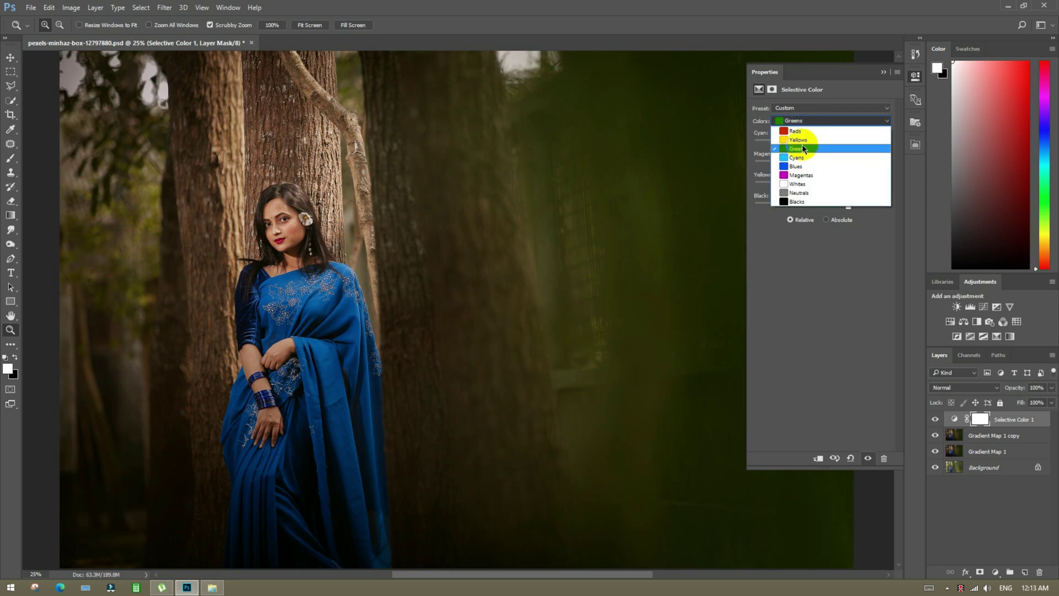
pyautogui.click(800, 140)
pyautogui.moveTo(821, 204); pyautogui.dragTo(833, 207)
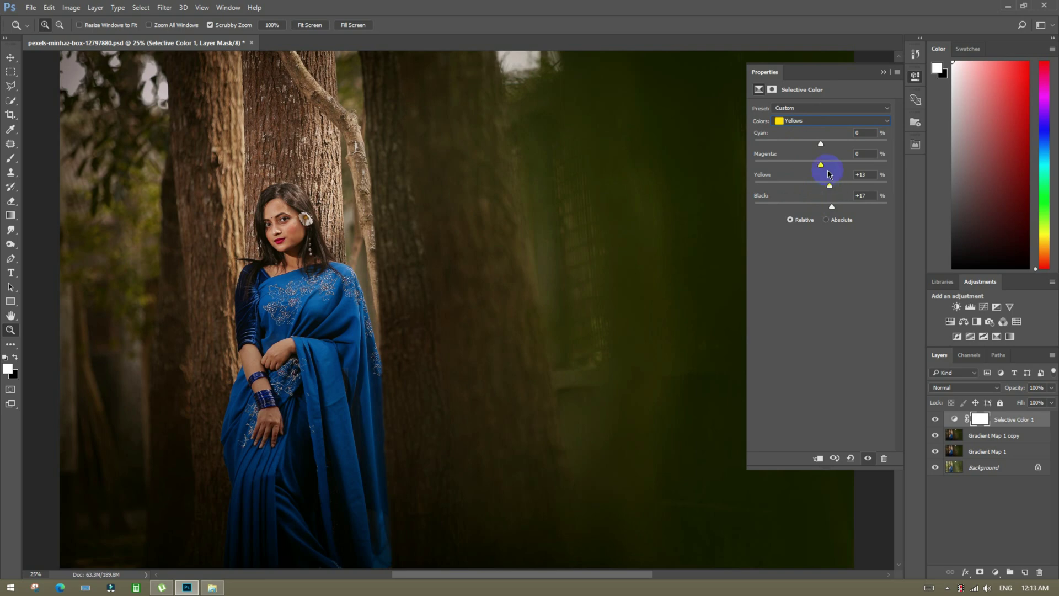
pyautogui.click(826, 165)
pyautogui.click(822, 146)
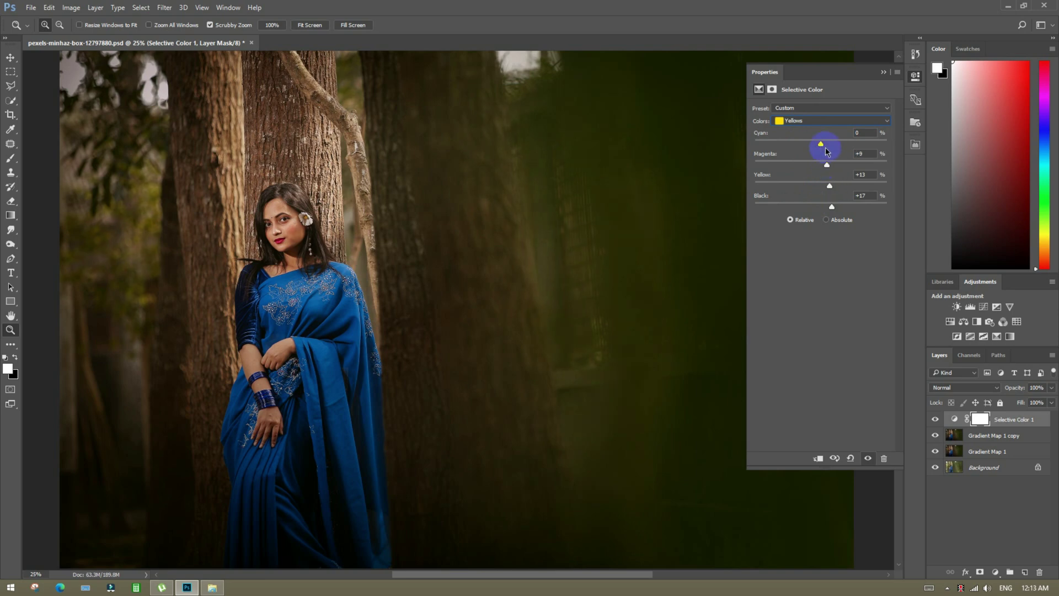
pyautogui.moveTo(846, 146)
pyautogui.mouseDown()
pyautogui.moveTo(805, 146)
pyautogui.moveTo(830, 149)
pyautogui.mouseUp()
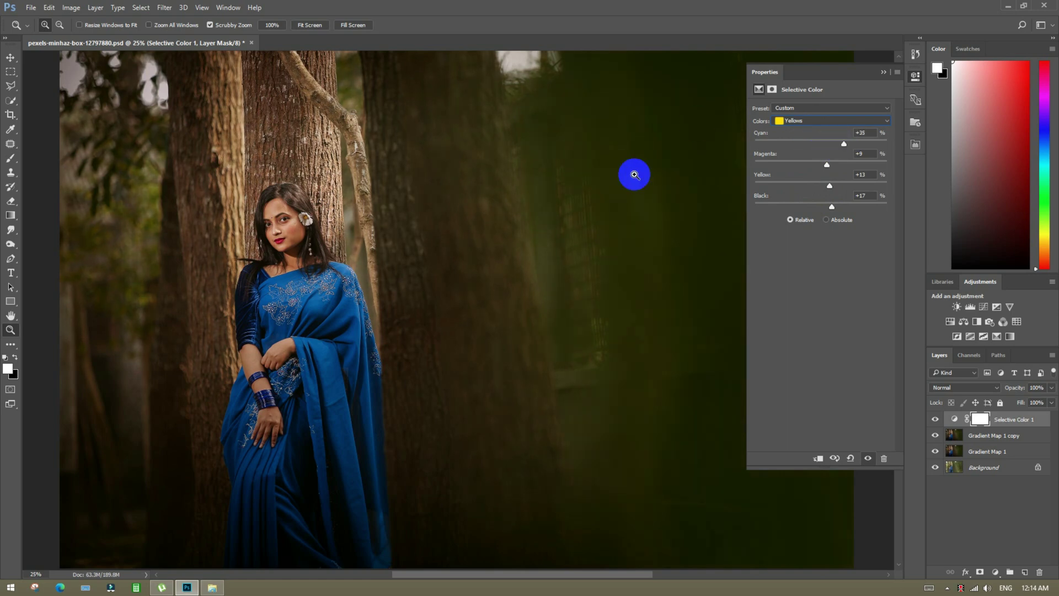
# Step: Compare the image with and without the Selective Color adjustment
pyautogui.click(884, 73)
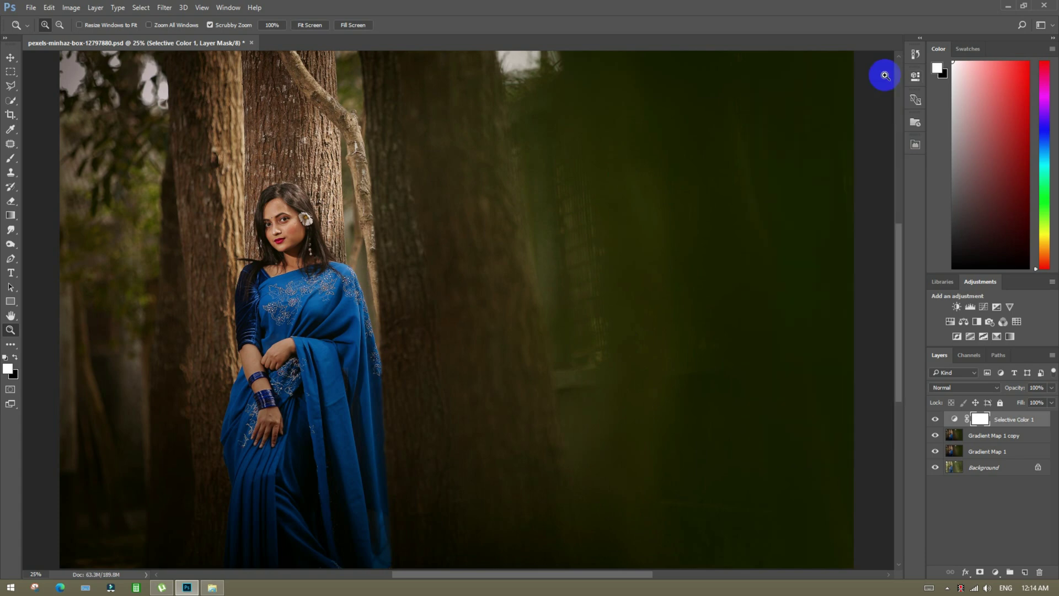
pyautogui.click(934, 421)
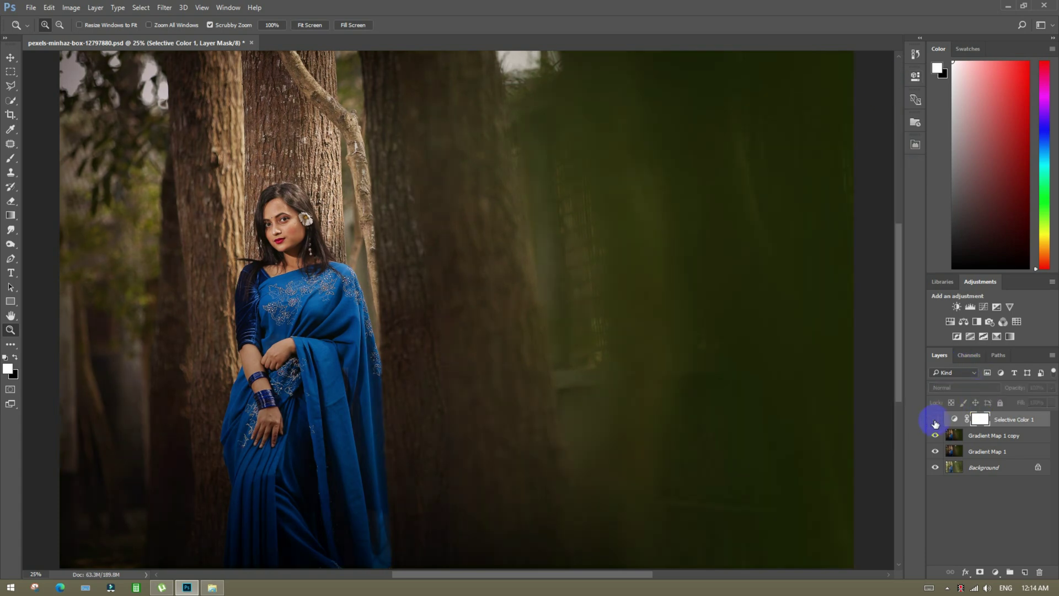
pyautogui.click(935, 422)
# Step: Merge the Selective Color layer with both Gradient Map layers and duplicate the merged layer
pyautogui.keyDown('shift'); pyautogui.click(1002, 436); pyautogui.keyUp('shift')
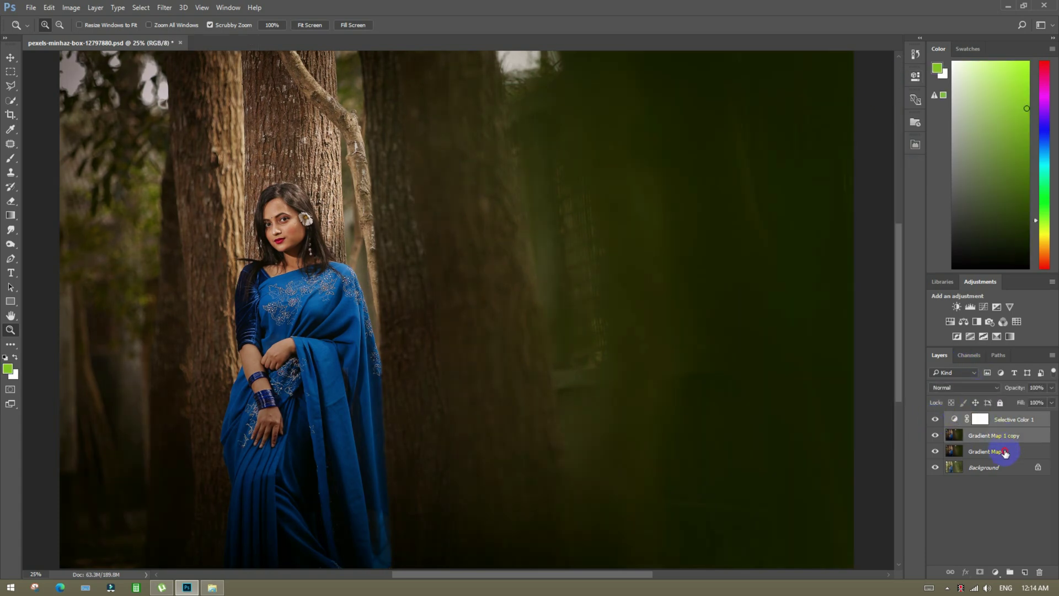
pyautogui.keyDown('shift'); pyautogui.click(996, 452); pyautogui.keyUp('shift')
pyautogui.rightClick(996, 451)
pyautogui.click(905, 410)
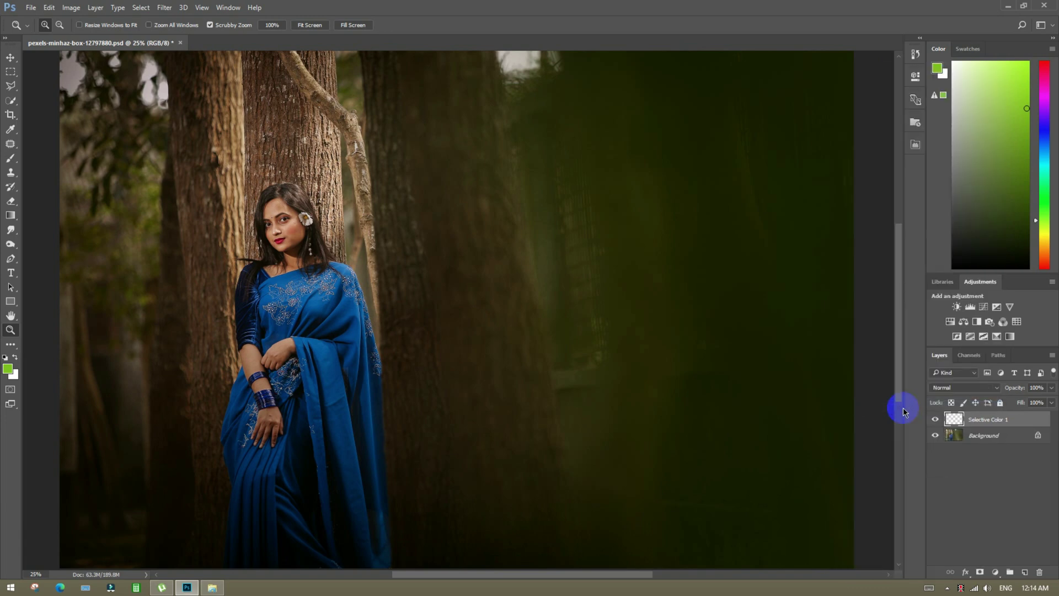
pyautogui.moveTo(1013, 420); pyautogui.dragTo(1024, 572)
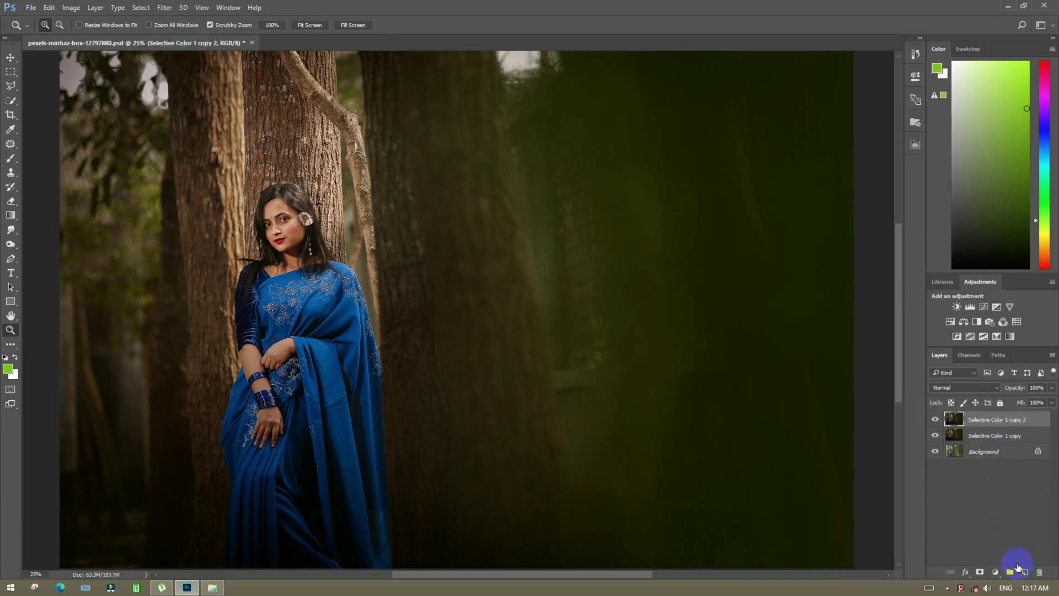
# Step: Add a new empty layer on top of the stack and set its blend mode to Soft Light
pyautogui.click(1024, 572)
pyautogui.click(279, 366)
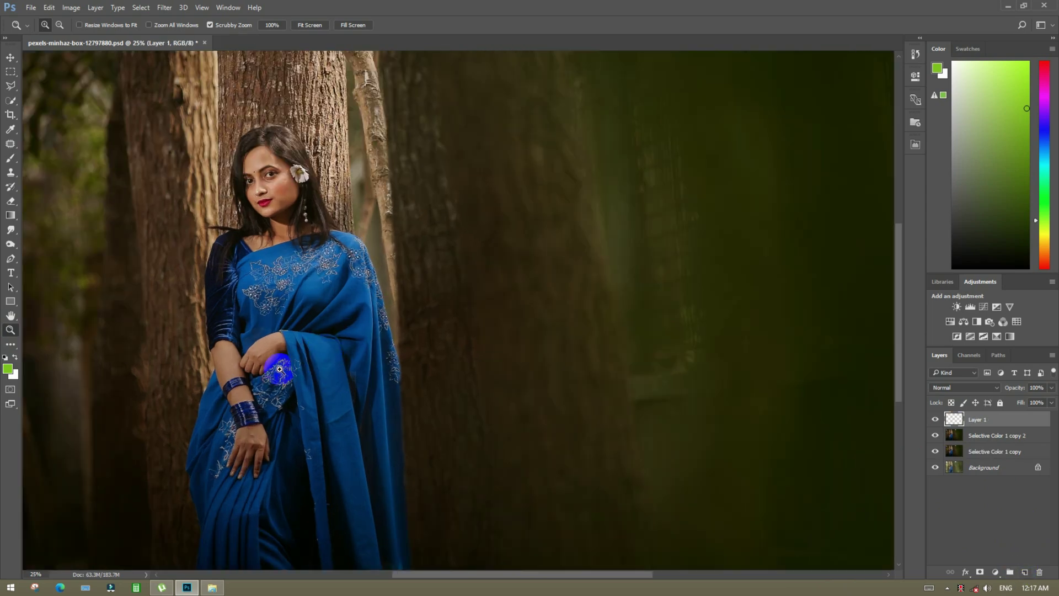
pyautogui.click(244, 377)
pyautogui.click(247, 359)
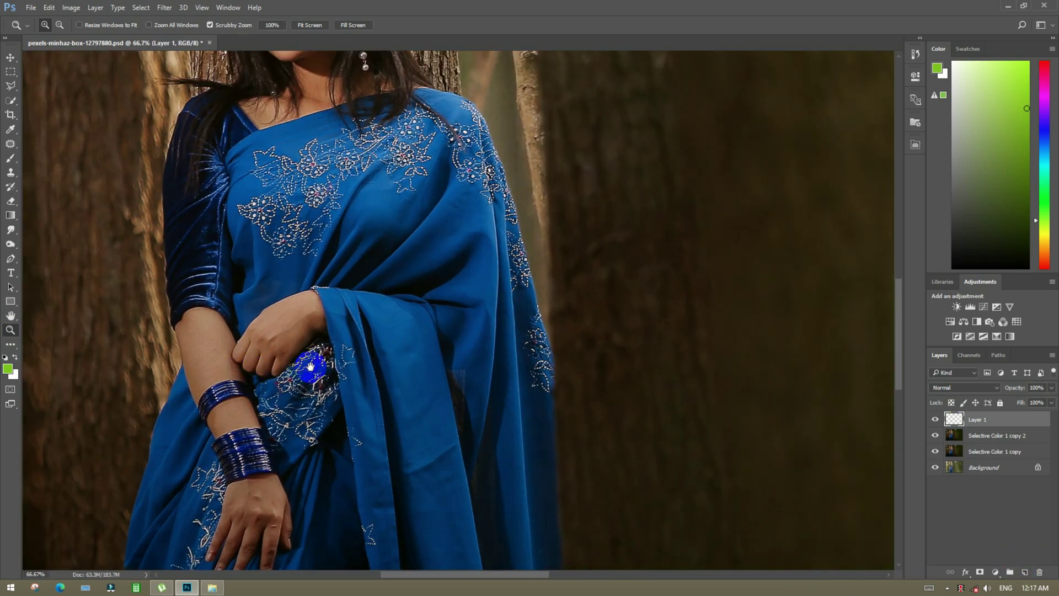
pyautogui.hscroll(-3, 266, 357)
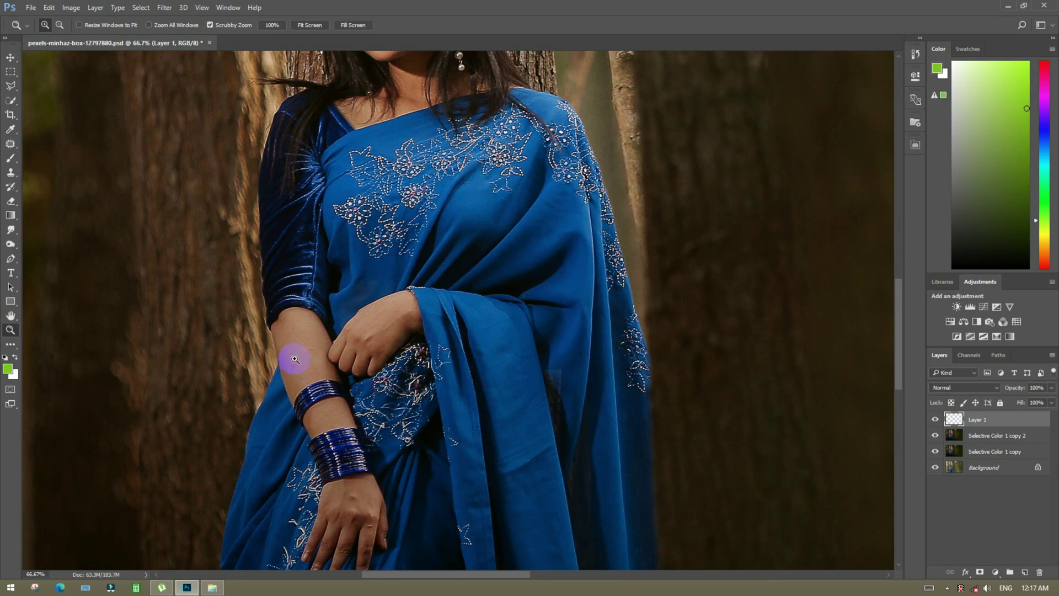
pyautogui.moveTo(289, 359); pyautogui.dragTo(293, 355)
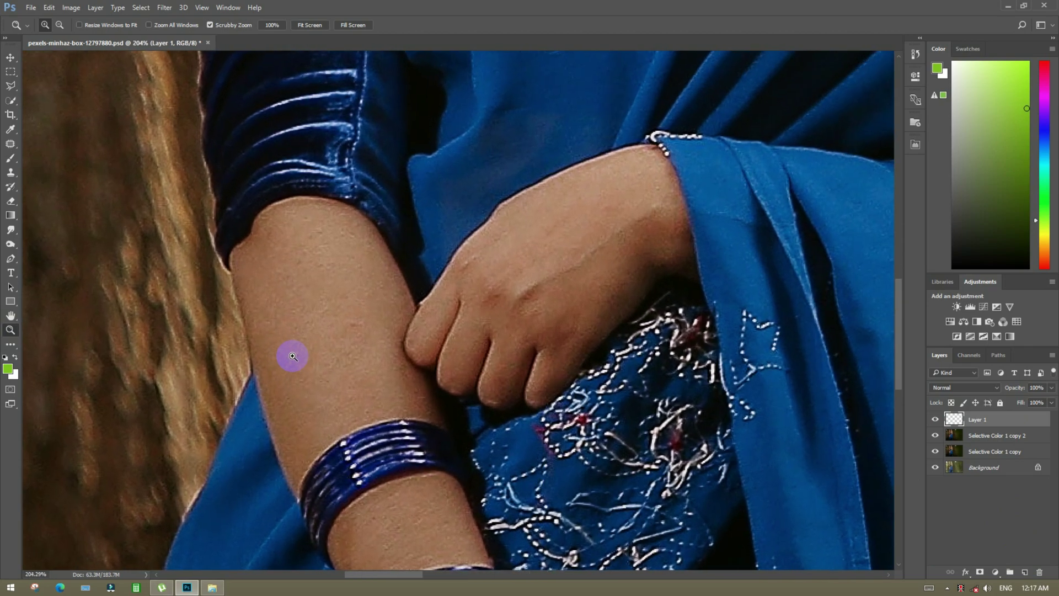
pyautogui.click(955, 388)
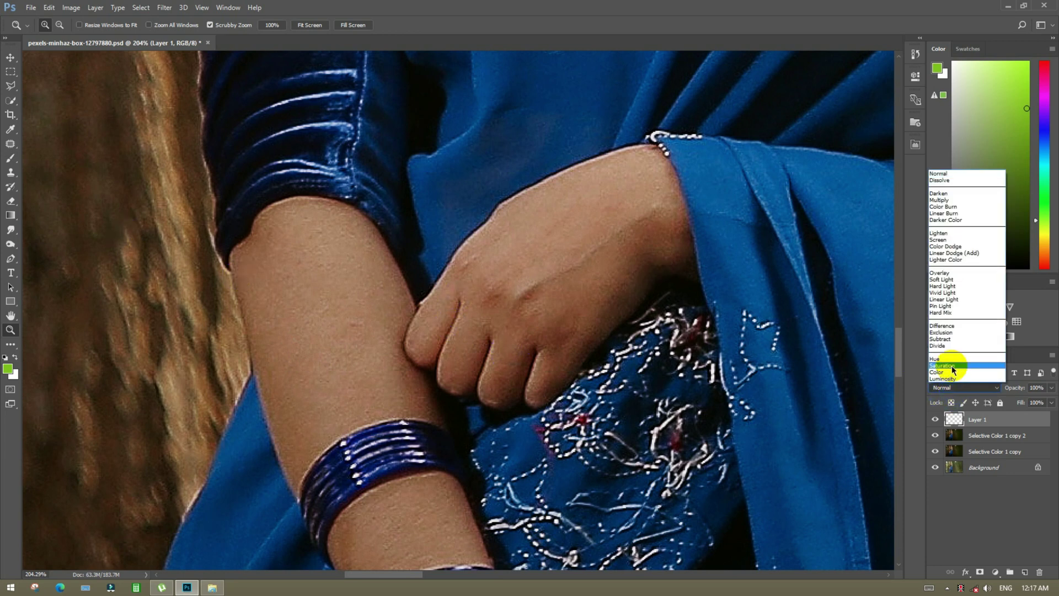
pyautogui.click(943, 280)
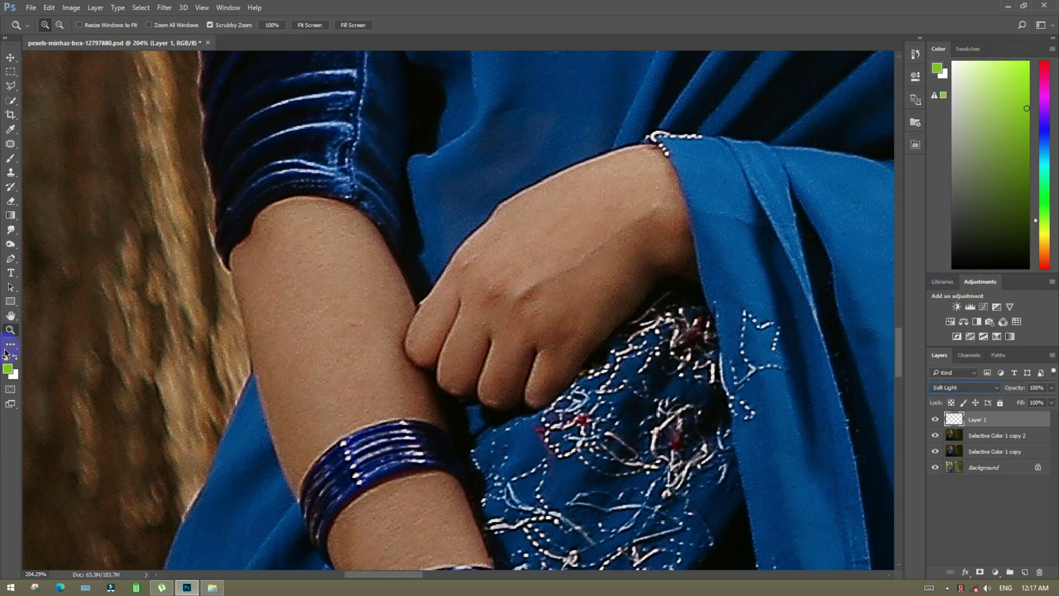
# Step: Sample the forearm's skin tone as the foreground color and brighten it to about #d49f79
pyautogui.click(7, 368)
pyautogui.click(337, 288)
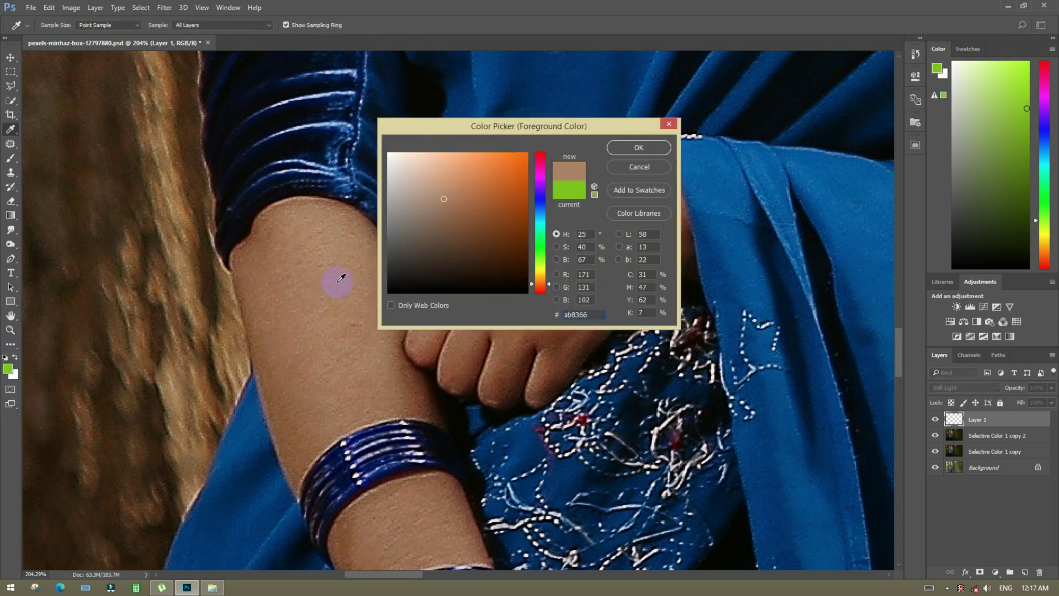
pyautogui.click(445, 183)
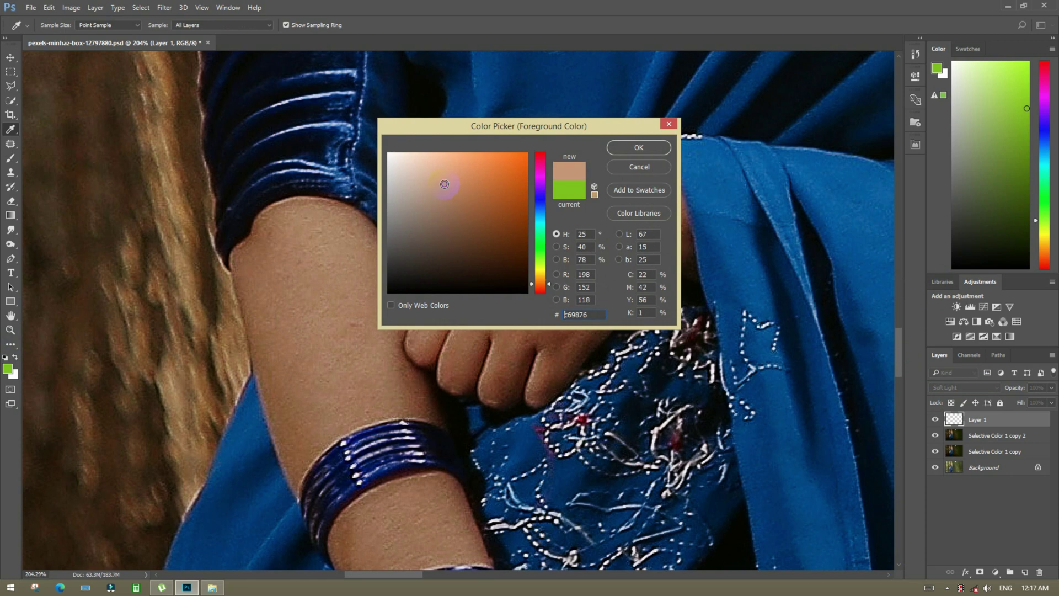
pyautogui.moveTo(447, 181); pyautogui.dragTo(447, 177)
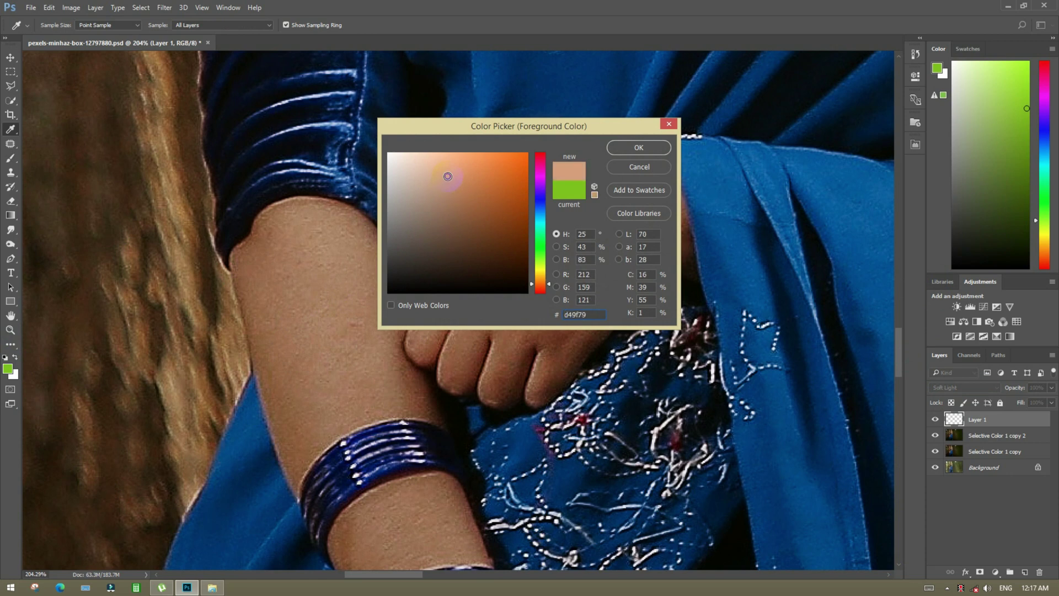
pyautogui.press('Return')
pyautogui.press('z')
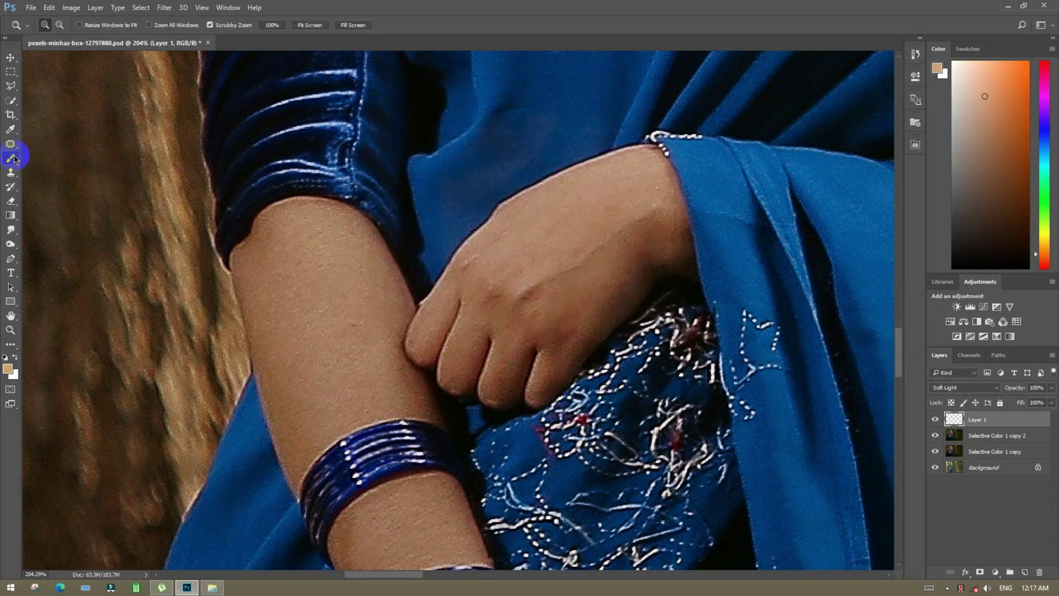
# Step: Paint the skin tone over the forearm and the upper hand with a soft round 78 px brush
pyautogui.click(11, 158)
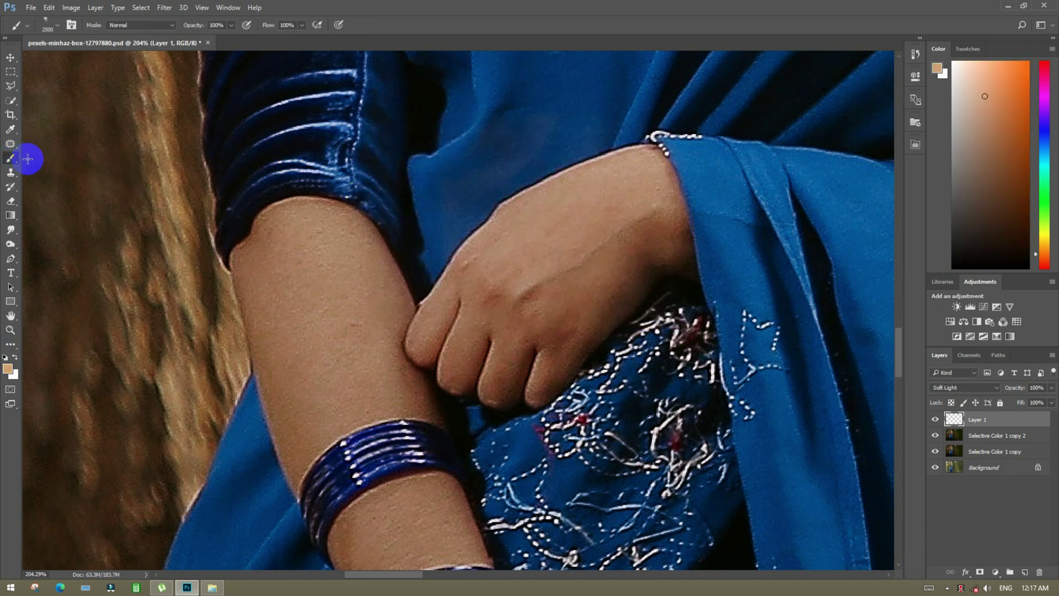
pyautogui.rightClick(237, 164)
pyautogui.click(293, 183)
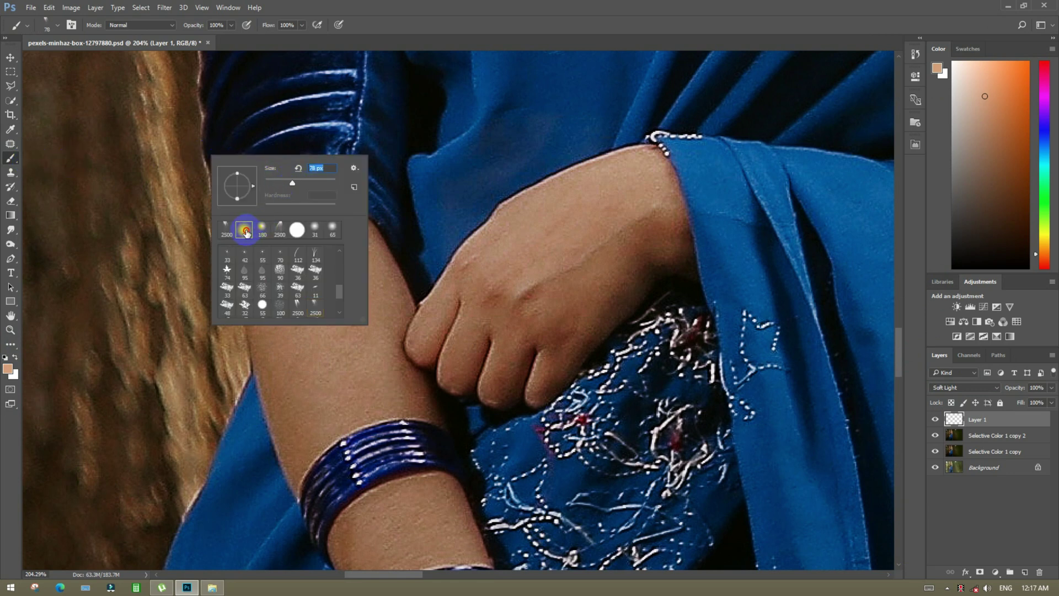
pyautogui.doubleClick(244, 229)
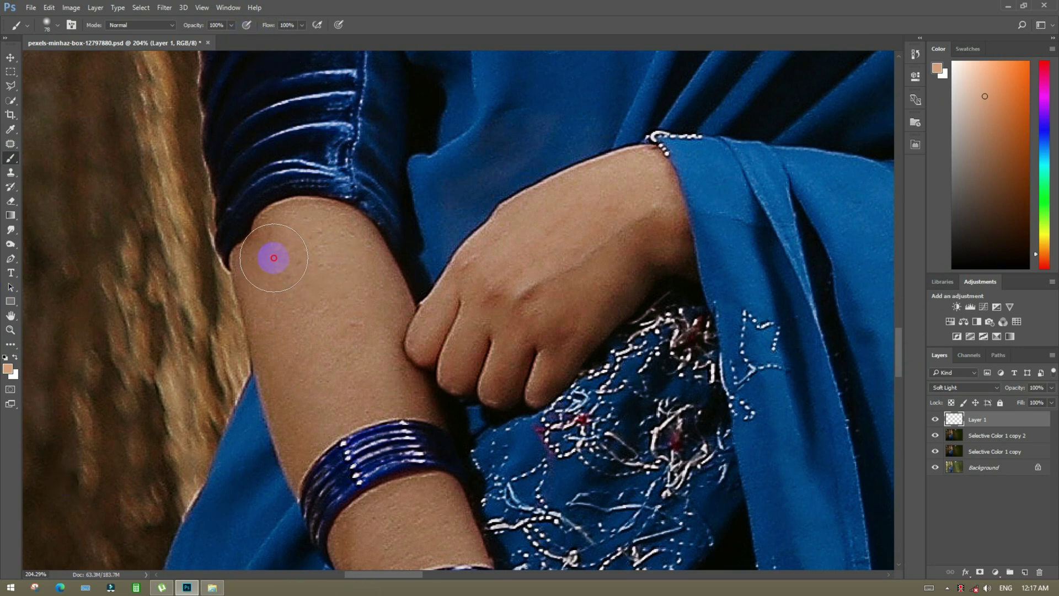
pyautogui.moveTo(274, 256)
pyautogui.mouseDown()
pyautogui.moveTo(281, 290)
pyautogui.moveTo(281, 250)
pyautogui.moveTo(322, 232)
pyautogui.moveTo(342, 238)
pyautogui.moveTo(363, 269)
pyautogui.moveTo(370, 295)
pyautogui.moveTo(330, 379)
pyautogui.moveTo(297, 317)
pyautogui.moveTo(363, 349)
pyautogui.moveTo(473, 299)
pyautogui.moveTo(589, 198)
pyautogui.moveTo(654, 232)
pyautogui.moveTo(512, 357)
pyautogui.moveTo(638, 208)
pyautogui.mouseUp()
# Step: Paint the skin between the bangles and on the lower hand, reducing the brush to 20 px for the small areas
pyautogui.press('[')
pyautogui.press('[')
pyautogui.press('[')
pyautogui.scroll(-3, 430, 371)
pyautogui.moveTo(430, 371)
pyautogui.mouseDown()
pyautogui.moveTo(413, 353)
pyautogui.moveTo(438, 378)
pyautogui.moveTo(370, 177)
pyautogui.mouseUp()
pyautogui.moveTo(353, 386)
pyautogui.mouseDown()
pyautogui.moveTo(449, 379)
pyautogui.moveTo(383, 369)
pyautogui.moveTo(423, 334)
pyautogui.moveTo(504, 302)
pyautogui.moveTo(521, 353)
pyautogui.moveTo(444, 462)
pyautogui.moveTo(478, 409)
pyautogui.moveTo(406, 369)
pyautogui.moveTo(423, 379)
pyautogui.moveTo(308, 489)
pyautogui.moveTo(296, 425)
pyautogui.moveTo(403, 303)
pyautogui.moveTo(427, 376)
pyautogui.mouseUp()
pyautogui.scroll(-3, 384, 370)
pyautogui.press('[')
pyautogui.press('[')
pyautogui.scroll(8, 513, 224)
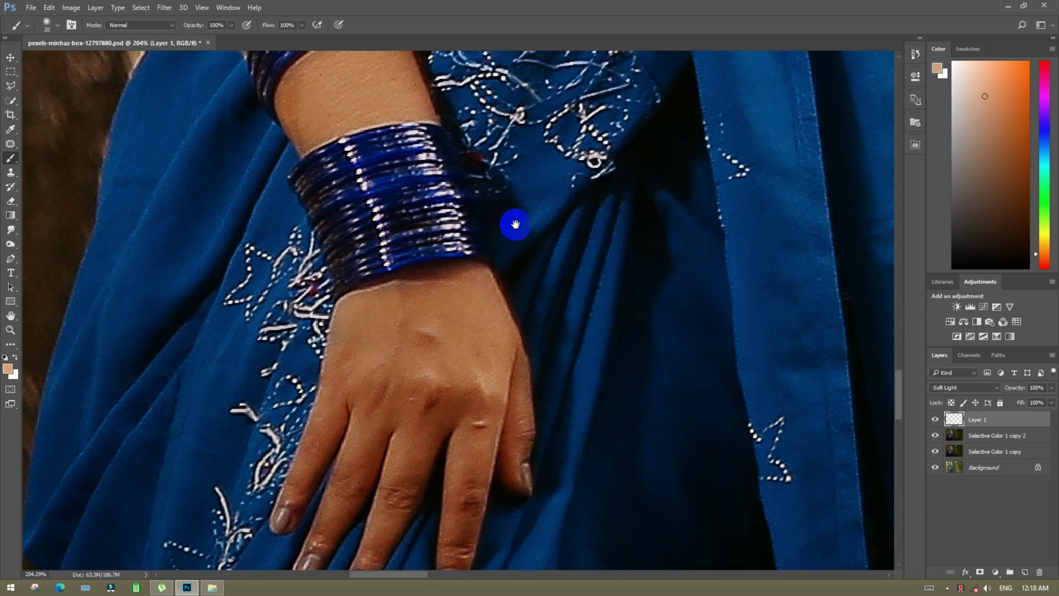
pyautogui.moveTo(513, 314)
pyautogui.mouseDown()
pyautogui.moveTo(546, 224)
pyautogui.moveTo(561, 258)
pyautogui.moveTo(552, 224)
pyautogui.mouseUp()
# Step: Compare the portrait with and without the painted skin layer, and set that layer's opacity to 73%
pyautogui.scroll(-5, 552, 223)
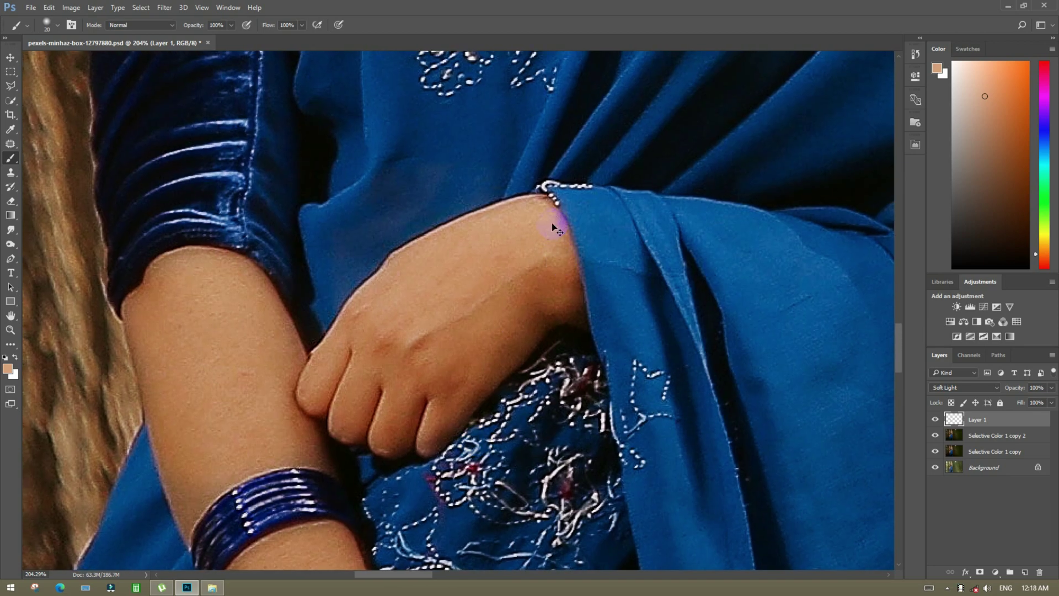
pyautogui.scroll(-1, 552, 226)
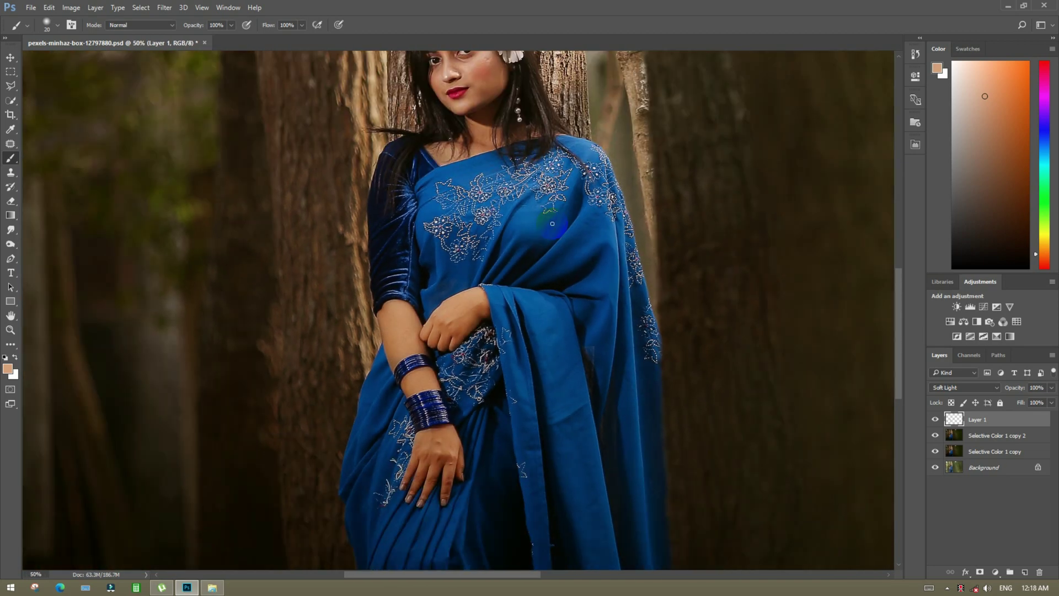
pyautogui.scroll(-2, 631, 304)
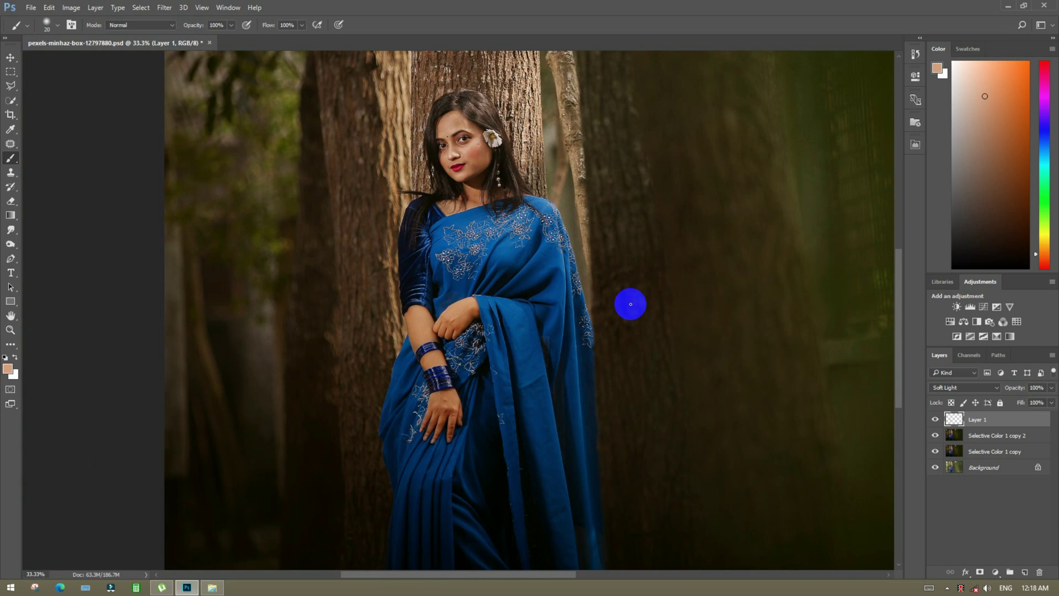
pyautogui.scroll(2, 631, 304)
pyautogui.click(936, 420)
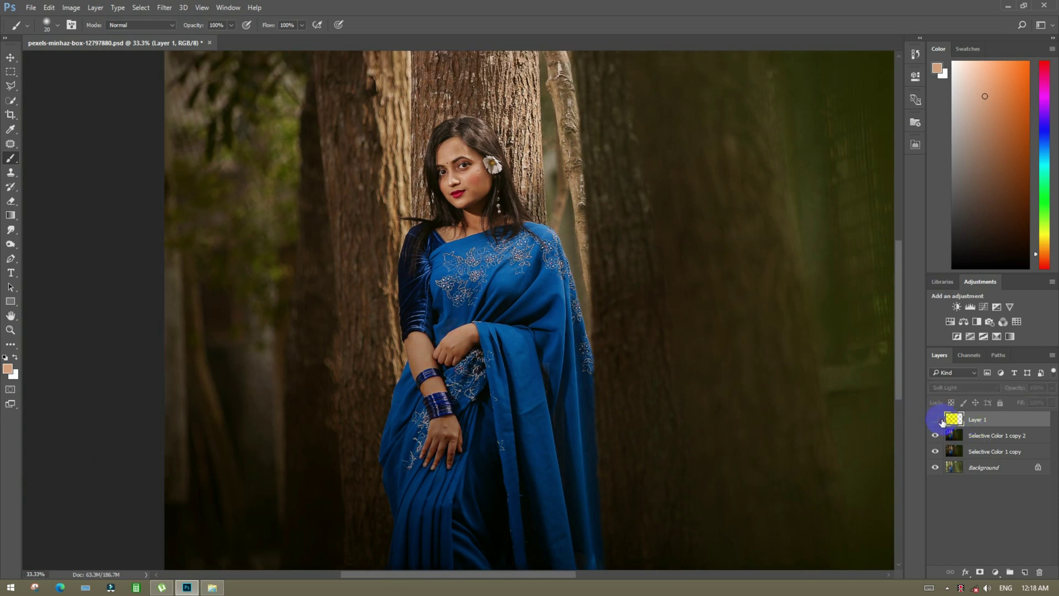
pyautogui.click(936, 419)
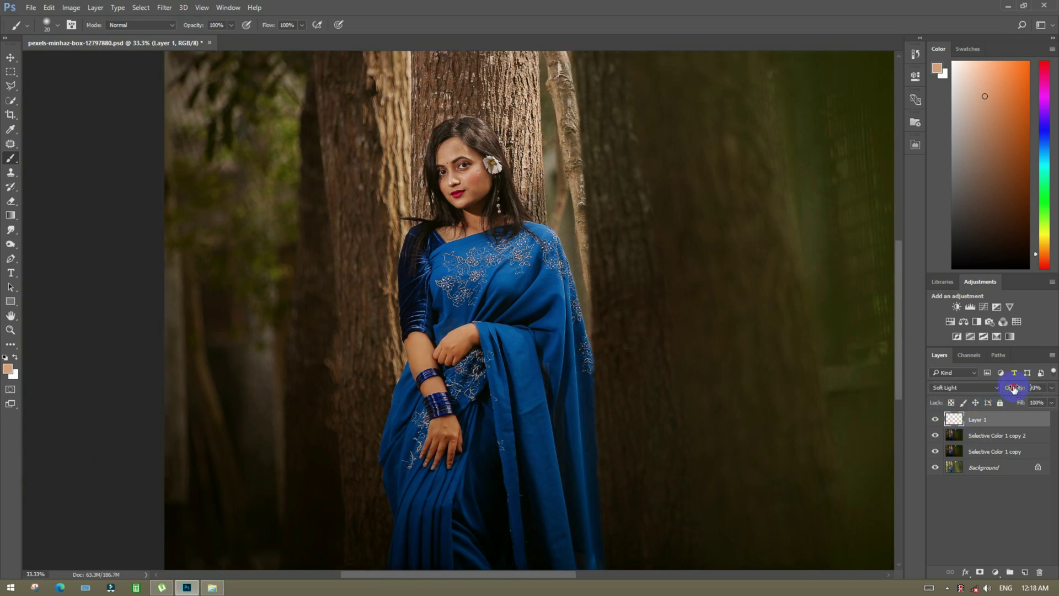
pyautogui.moveTo(1014, 389)
pyautogui.mouseDown()
pyautogui.moveTo(993, 379)
pyautogui.moveTo(1004, 385)
pyautogui.mouseUp()
# Step: Slightly raise the brightness of the painted skin layer with Brightness/Contrast
pyautogui.click(71, 8)
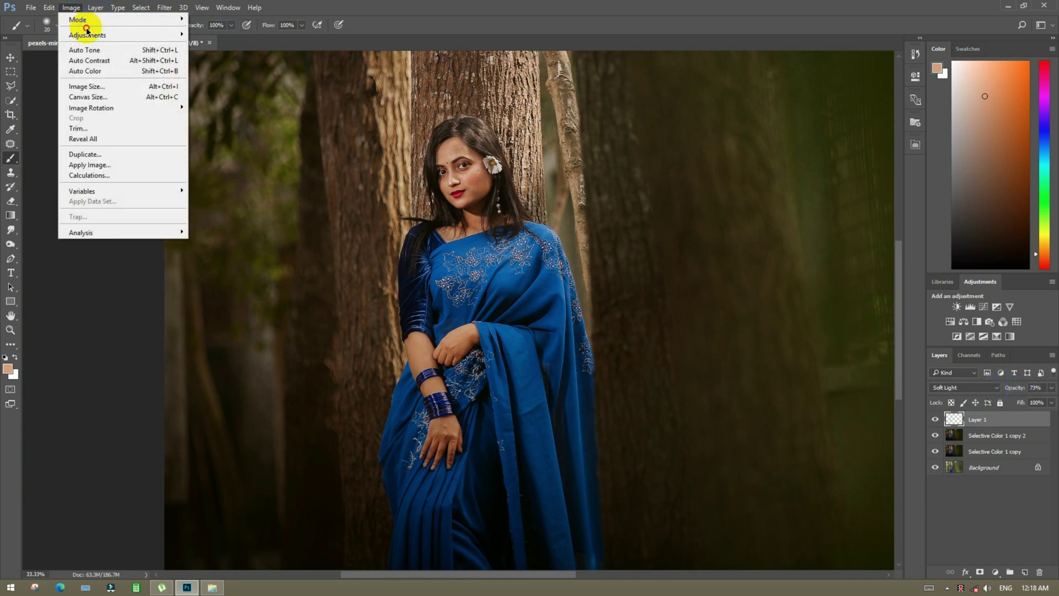
pyautogui.moveTo(86, 33)
pyautogui.click(220, 33)
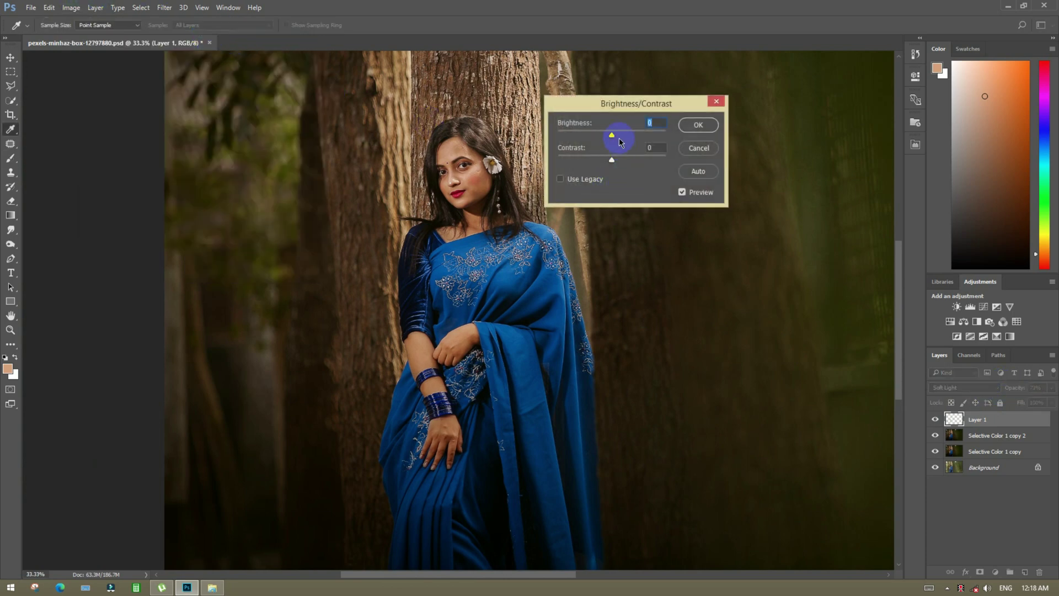
pyautogui.moveTo(621, 141)
pyautogui.mouseDown()
pyautogui.moveTo(629, 133)
pyautogui.moveTo(620, 138)
pyautogui.mouseUp()
pyautogui.click(699, 125)
pyautogui.press('b')
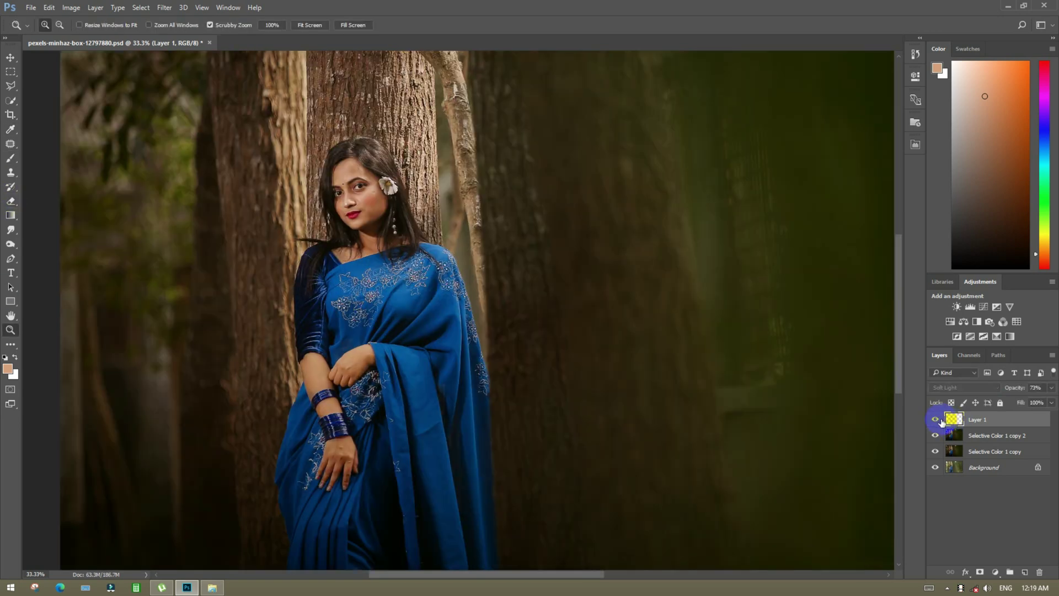
# Step: Merge the painted skin layer with the two Selective Color copies into one layer, and duplicate the merged layer
pyautogui.keyDown('shift'); pyautogui.click(1018, 449); pyautogui.keyUp('shift')
pyautogui.rightClick(1018, 449)
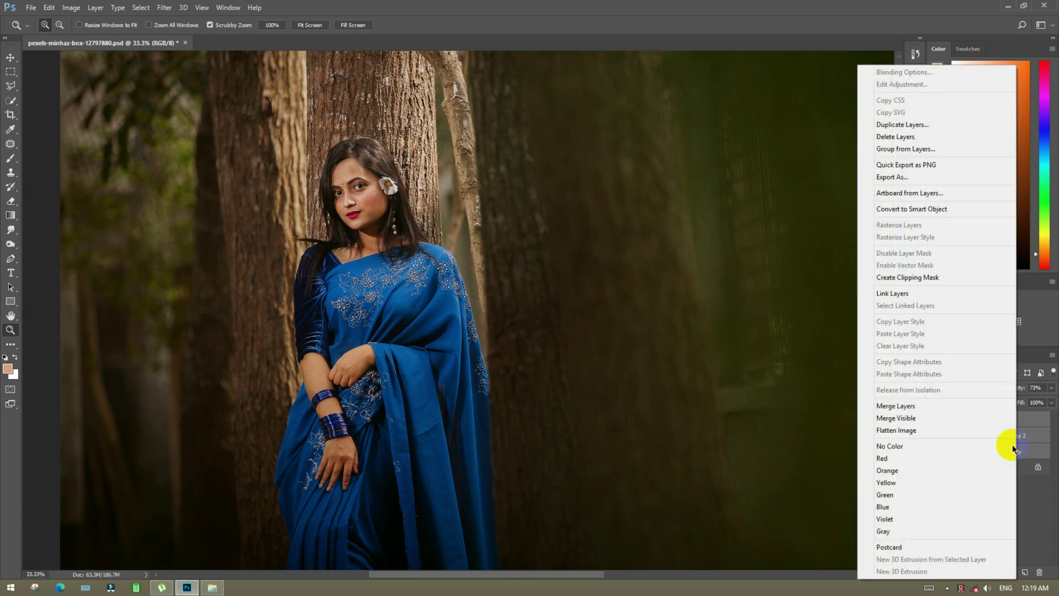
pyautogui.click(904, 410)
pyautogui.moveTo(1009, 428); pyautogui.dragTo(1025, 574)
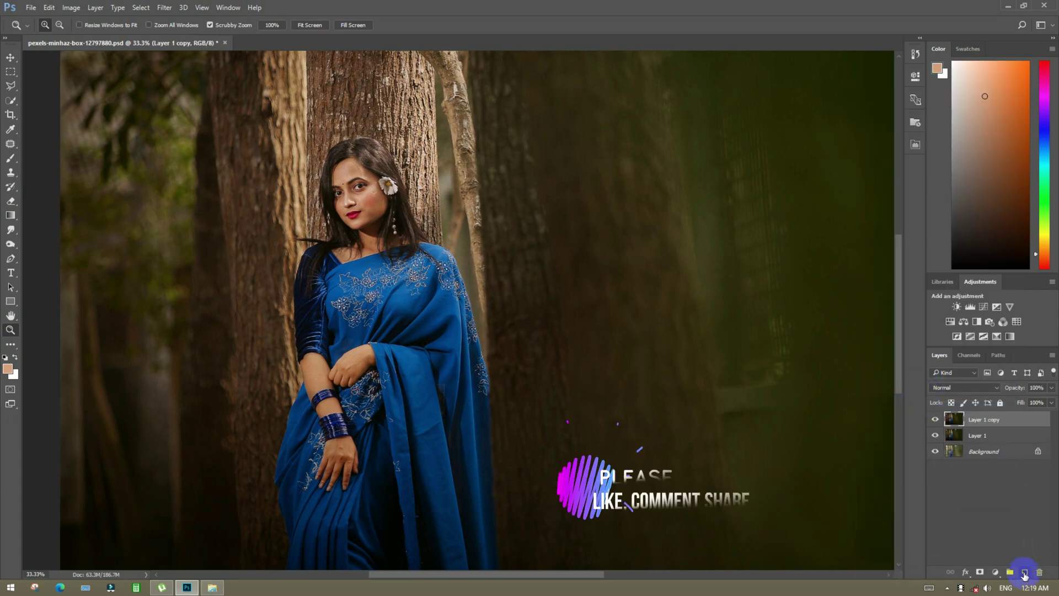
# Step: Add an empty layer in Overlay mode and set up a white soft round 432 px brush with 0% hardness
pyautogui.click(1024, 574)
pyautogui.moveTo(544, 464); pyautogui.dragTo(518, 384)
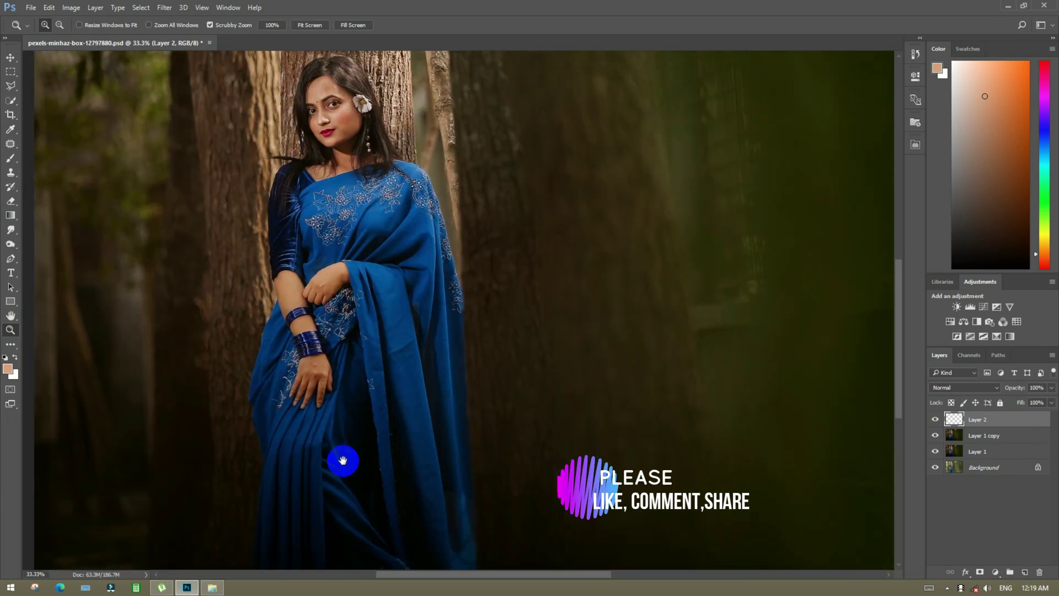
pyautogui.click(347, 414)
pyautogui.scroll(-3, 331, 428)
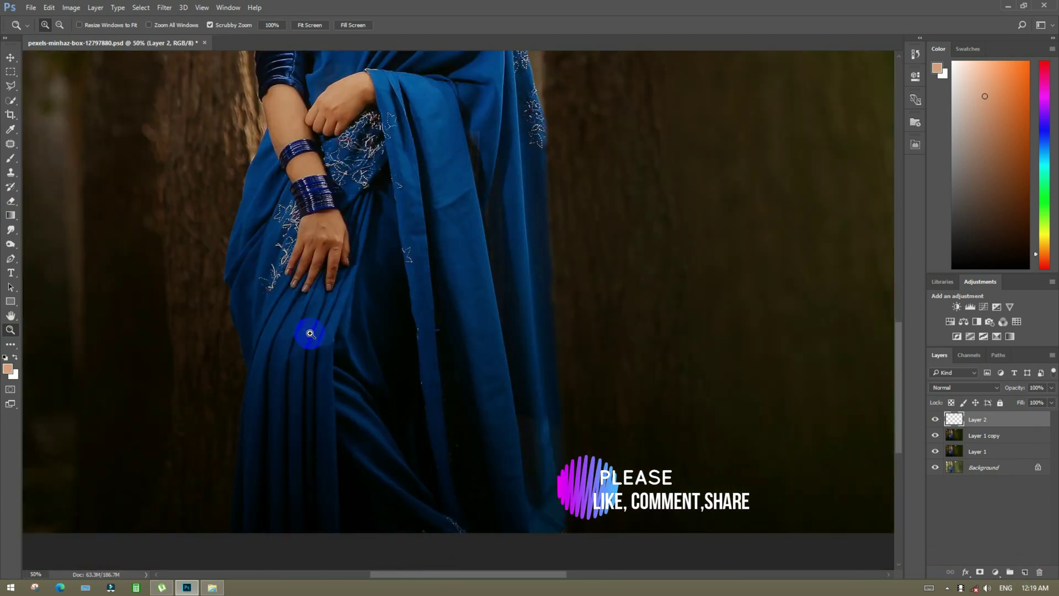
pyautogui.click(9, 160)
pyautogui.click(42, 151)
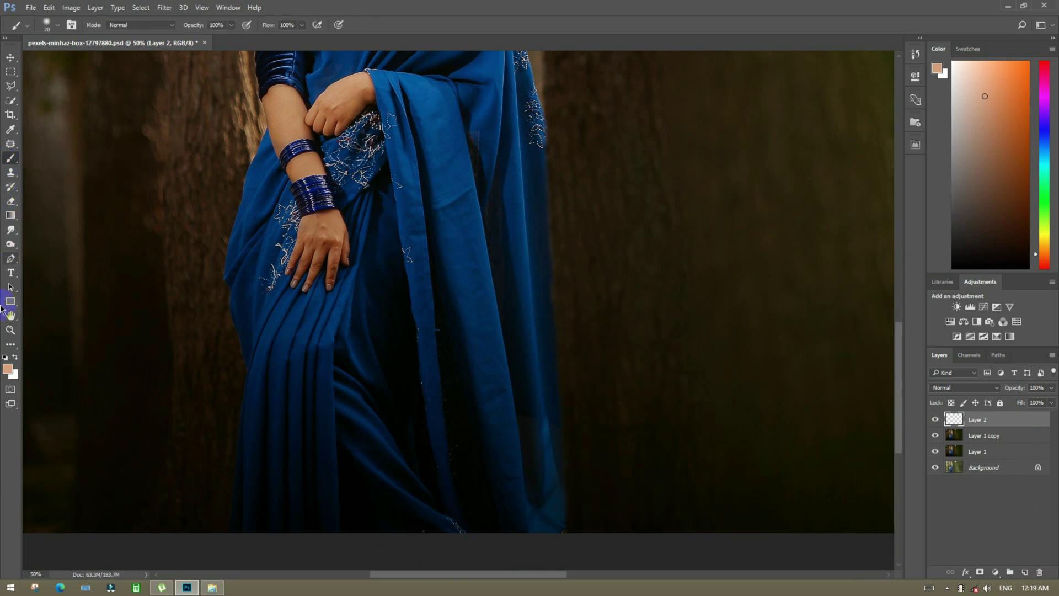
pyautogui.click(6, 359)
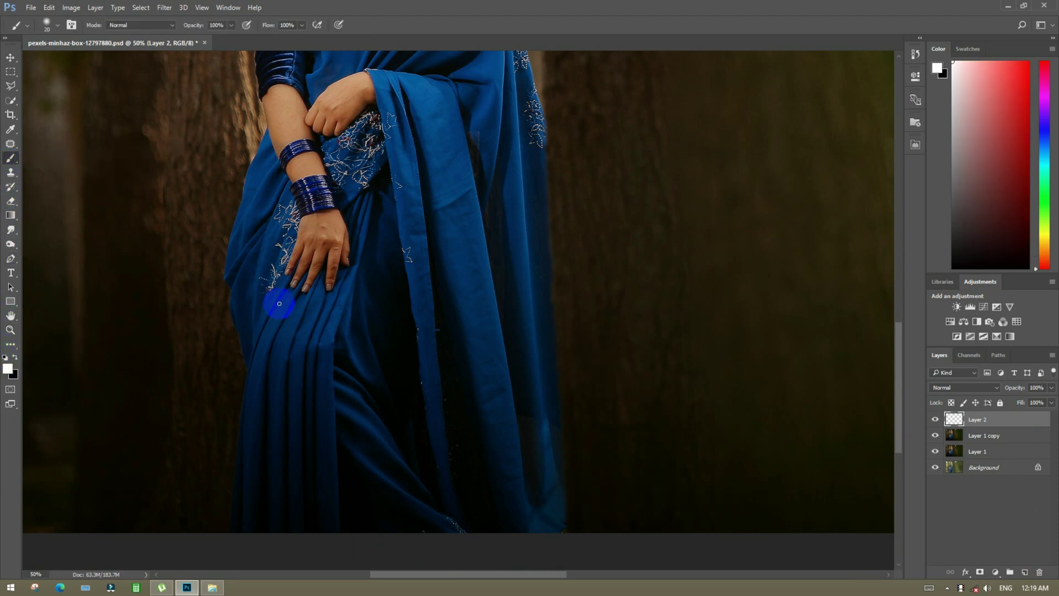
pyautogui.rightClick(463, 282)
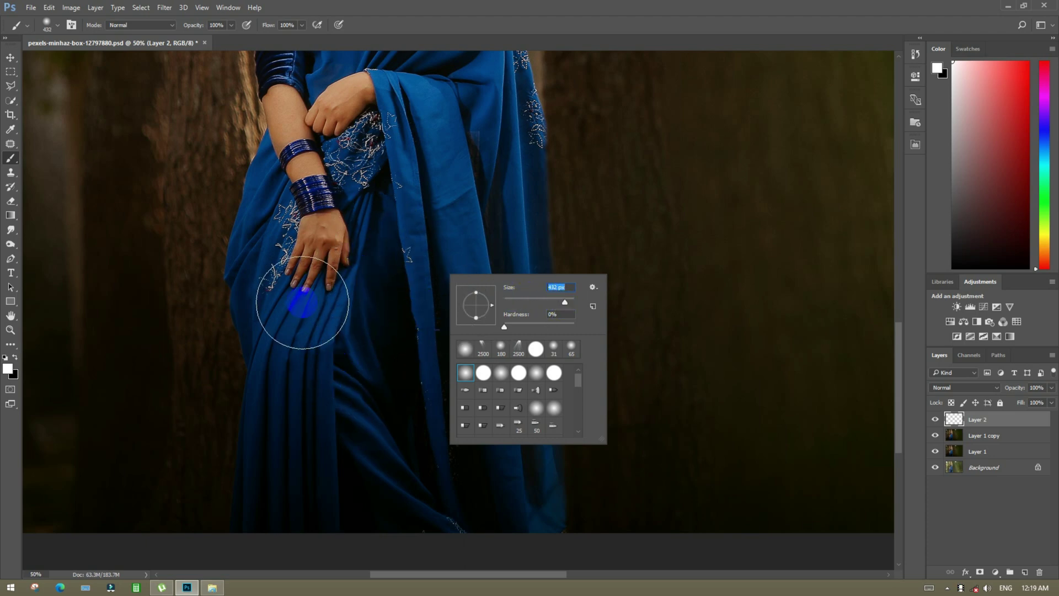
pyautogui.click(966, 388)
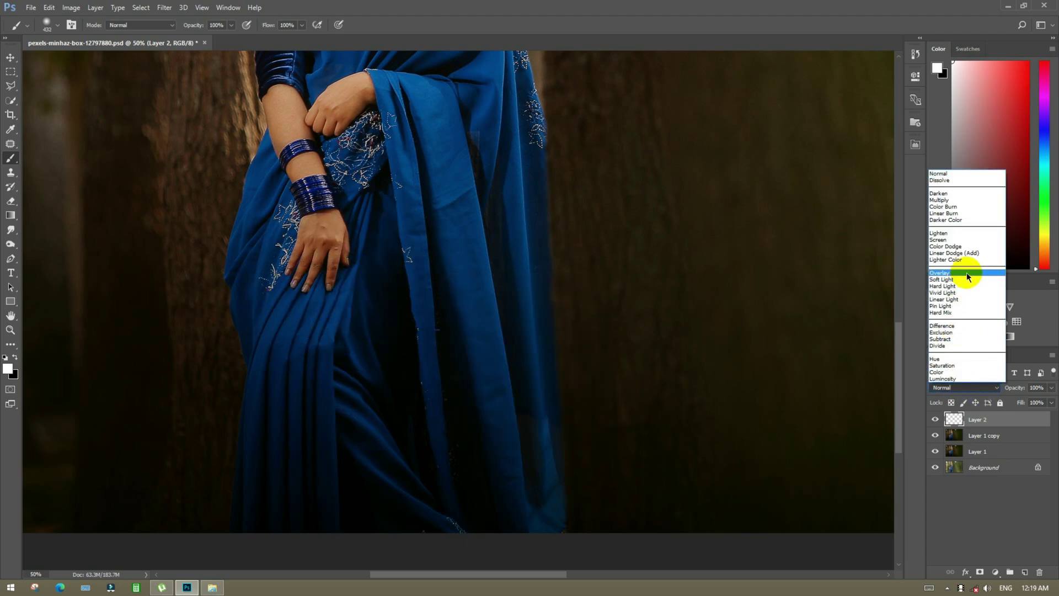
pyautogui.click(939, 272)
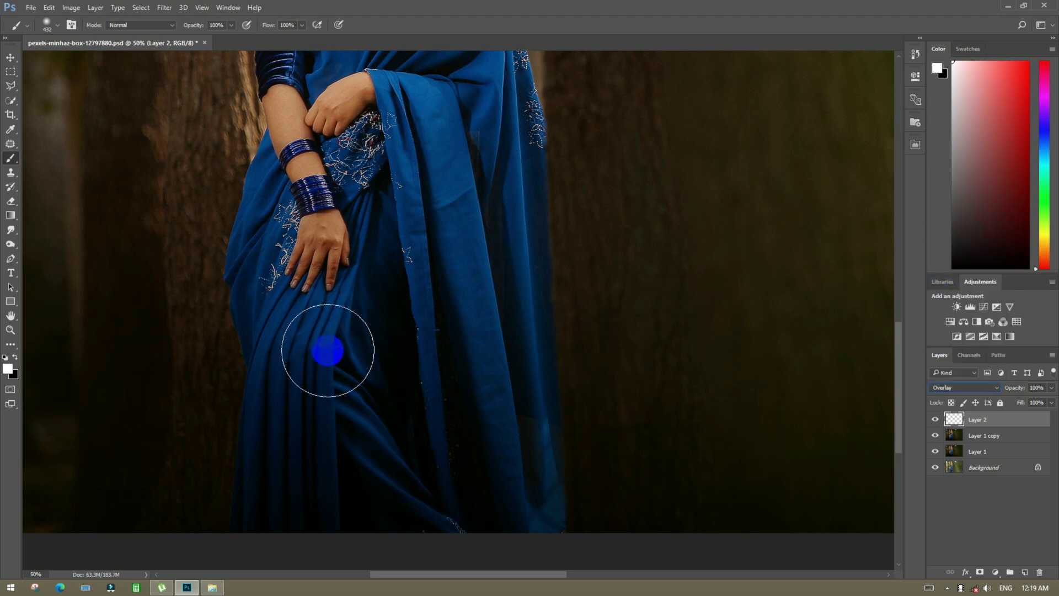
# Step: Paint white over the whole sari on the Overlay layer, from the lower folds up to the shoulder
pyautogui.moveTo(329, 351)
pyautogui.mouseDown()
pyautogui.moveTo(284, 296)
pyautogui.moveTo(304, 517)
pyautogui.moveTo(377, 340)
pyautogui.moveTo(378, 219)
pyautogui.moveTo(424, 296)
pyautogui.moveTo(464, 491)
pyautogui.moveTo(490, 224)
pyautogui.moveTo(449, 146)
pyautogui.moveTo(323, 366)
pyautogui.moveTo(282, 202)
pyautogui.moveTo(304, 481)
pyautogui.mouseUp()
pyautogui.scroll(3, 468, 419)
pyautogui.moveTo(468, 418)
pyautogui.mouseDown()
pyautogui.moveTo(455, 168)
pyautogui.moveTo(471, 229)
pyautogui.moveTo(307, 192)
pyautogui.moveTo(322, 103)
pyautogui.moveTo(376, 137)
pyautogui.moveTo(445, 137)
pyautogui.moveTo(493, 475)
pyautogui.moveTo(437, 350)
pyautogui.mouseUp()
pyautogui.scroll(1, 320, 95)
pyautogui.scroll(3, 413, 350)
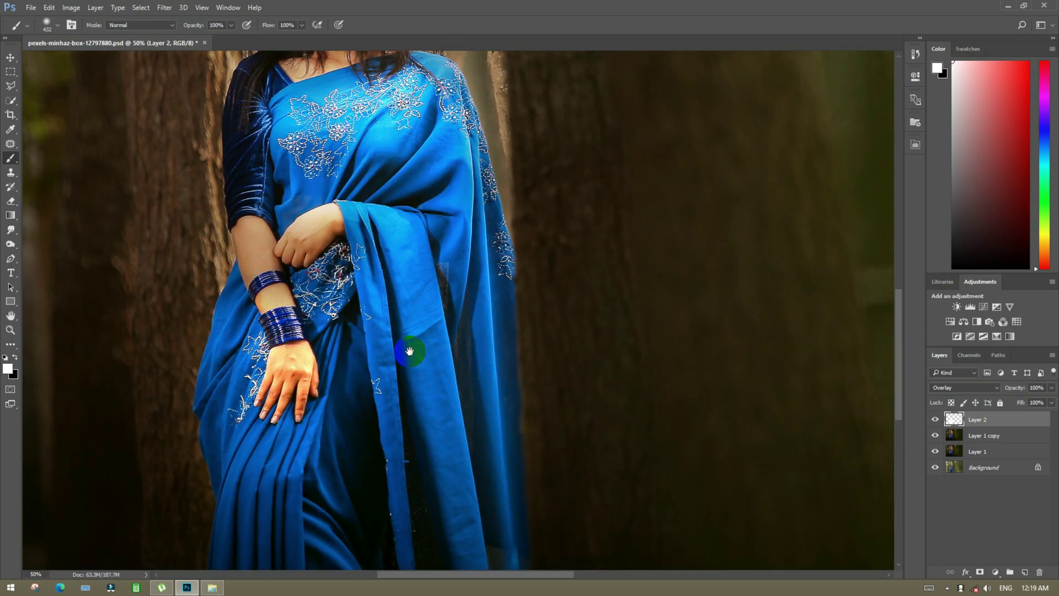
# Step: Try other blend modes on the white-painted layer, return it to Overlay, and lower its opacity to 27%
pyautogui.click(965, 387)
pyautogui.click(943, 205)
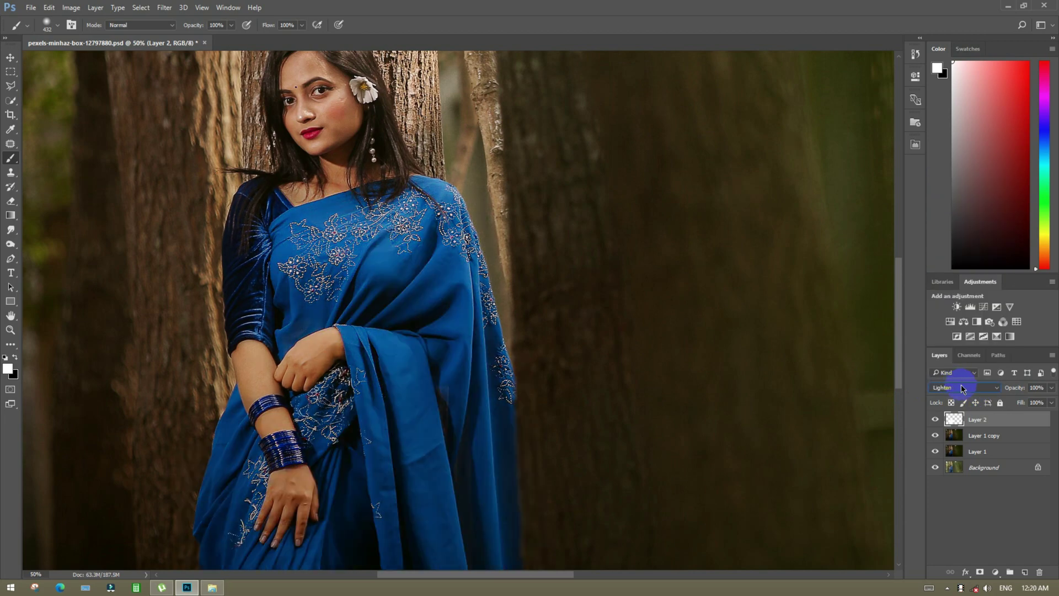
pyautogui.scroll(-5, 962, 388)
pyautogui.press('Tab')
pyautogui.write('12')
pyautogui.press('Return')
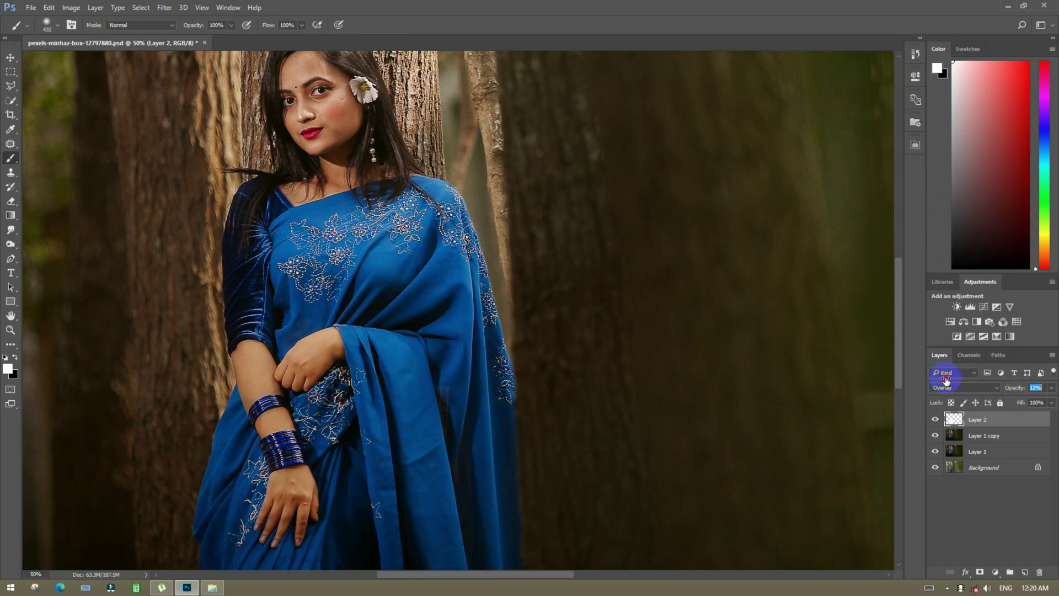
# Step: Compare the whole portrait with and without the Overlay brightening layer
pyautogui.scroll(-2, 837, 397)
pyautogui.click(935, 420)
pyautogui.click(935, 420)
pyautogui.click(935, 421)
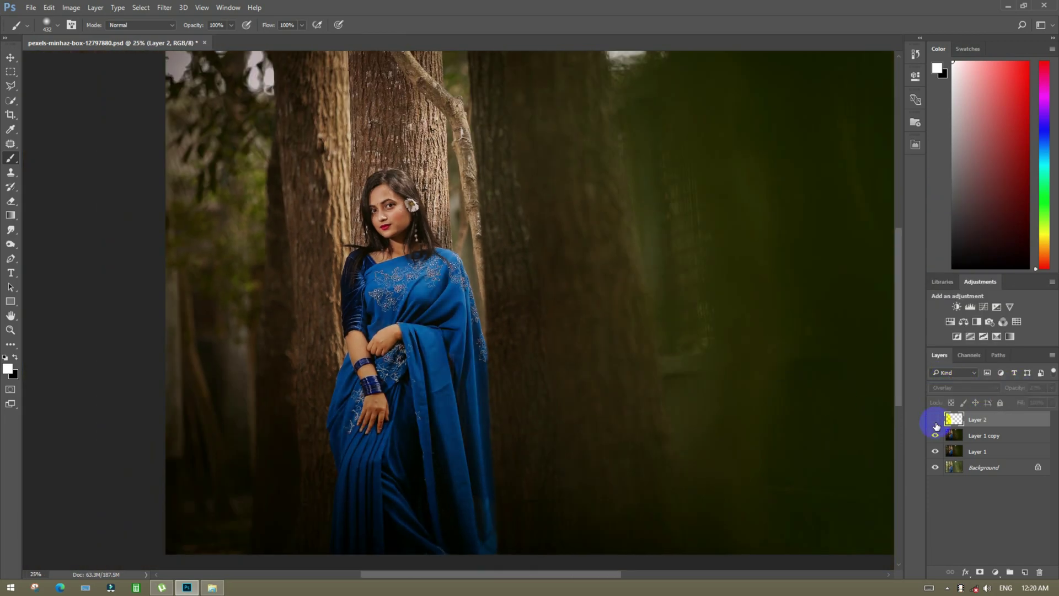
pyautogui.click(935, 421)
# Step: Add a layer mask to the Overlay brightening layer and invert it to black
pyautogui.press('z')
pyautogui.click(329, 419)
pyautogui.click(350, 449)
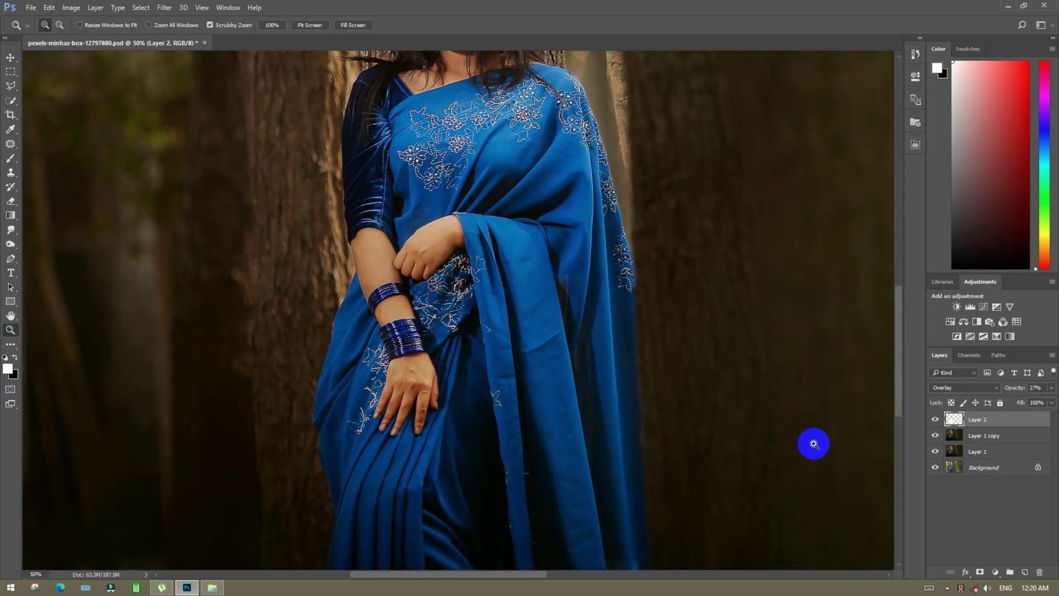
pyautogui.click(981, 574)
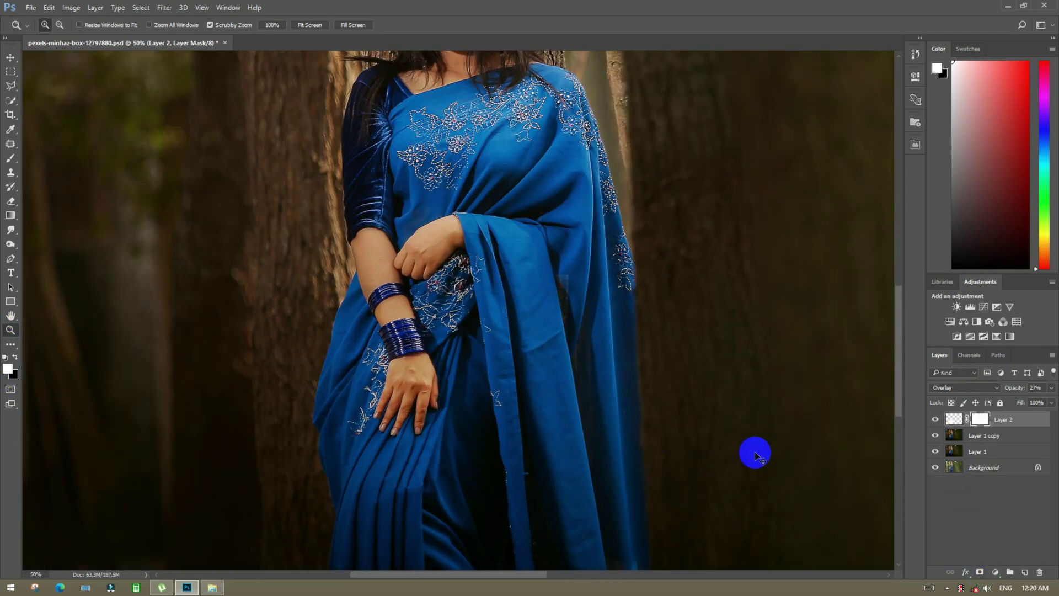
pyautogui.hotkey('ctrl', 'i')
# Step: Paint white on the mask with a smaller soft brush to reveal the brightening along the sari's hanging drape and outer edge
pyautogui.click(504, 138)
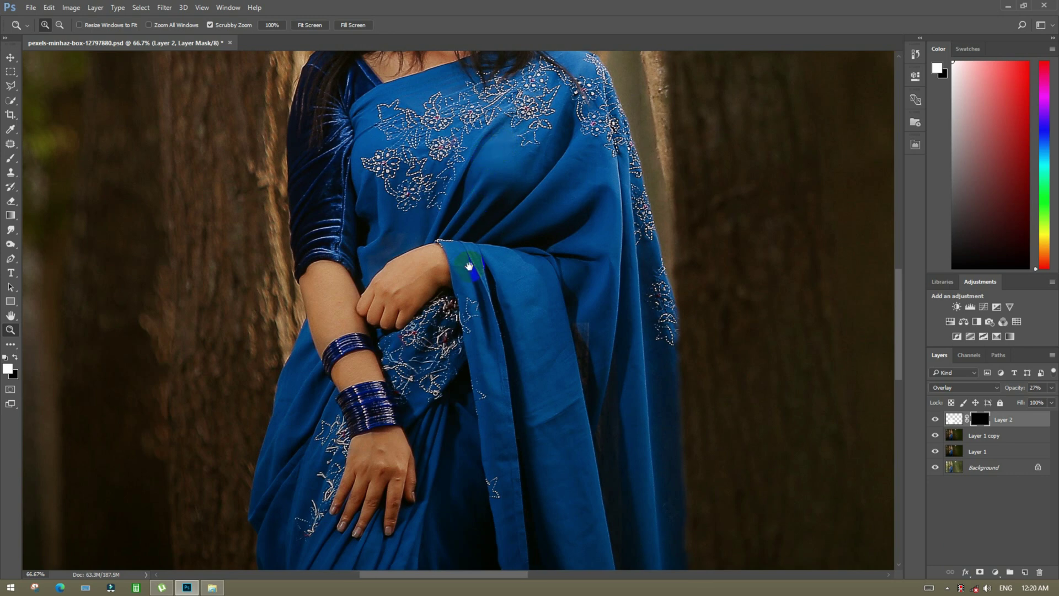
pyautogui.moveTo(469, 267); pyautogui.dragTo(466, 279)
pyautogui.click(8, 160)
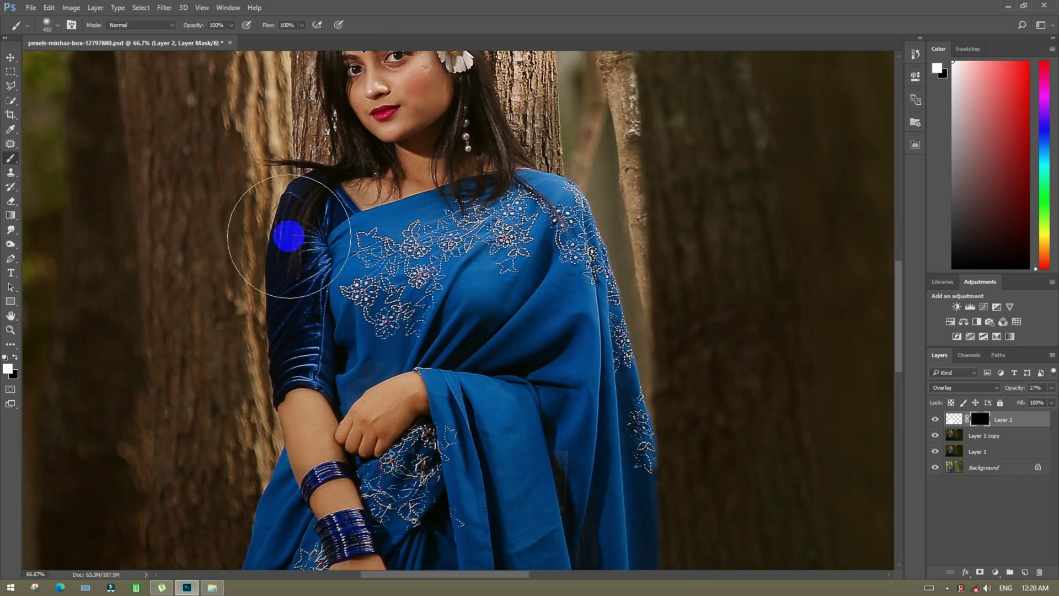
pyautogui.rightClick(559, 259)
pyautogui.press('Return')
pyautogui.moveTo(464, 255)
pyautogui.mouseDown()
pyautogui.moveTo(409, 290)
pyautogui.moveTo(408, 275)
pyautogui.moveTo(354, 273)
pyautogui.moveTo(439, 230)
pyautogui.moveTo(391, 346)
pyautogui.moveTo(536, 328)
pyautogui.moveTo(572, 290)
pyautogui.moveTo(554, 396)
pyautogui.moveTo(496, 430)
pyautogui.mouseUp()
pyautogui.moveTo(520, 563)
pyautogui.mouseDown()
pyautogui.moveTo(493, 414)
pyautogui.moveTo(573, 338)
pyautogui.moveTo(596, 526)
pyautogui.moveTo(551, 276)
pyautogui.mouseUp()
pyautogui.moveTo(408, 89); pyautogui.dragTo(412, 233)
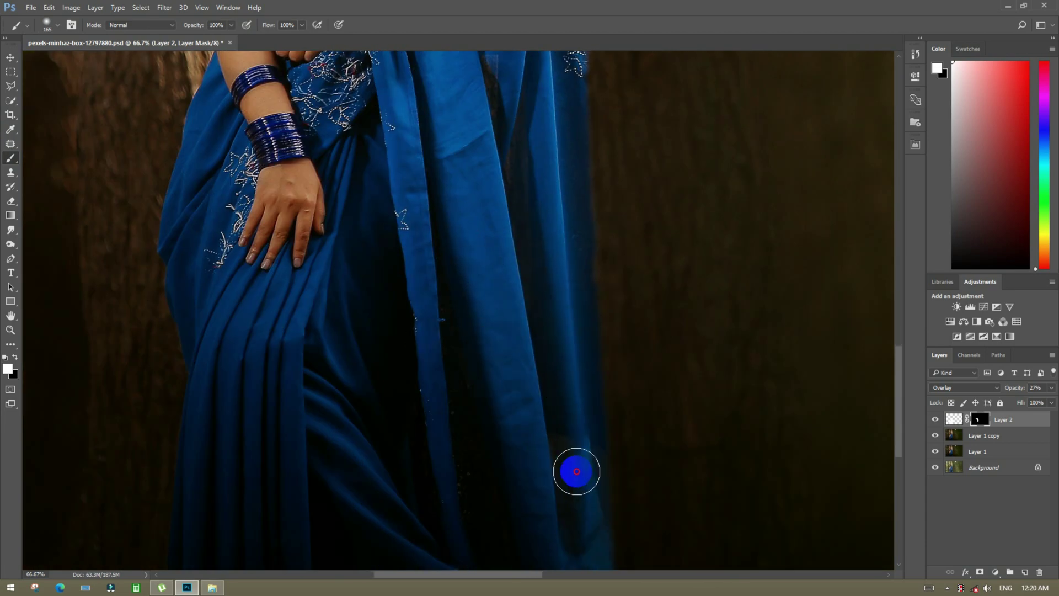
# Step: Continue revealing the brightening on the mask over the waist embroidery, the chest and the lower folds of the sari
pyautogui.scroll(4, 408, 304)
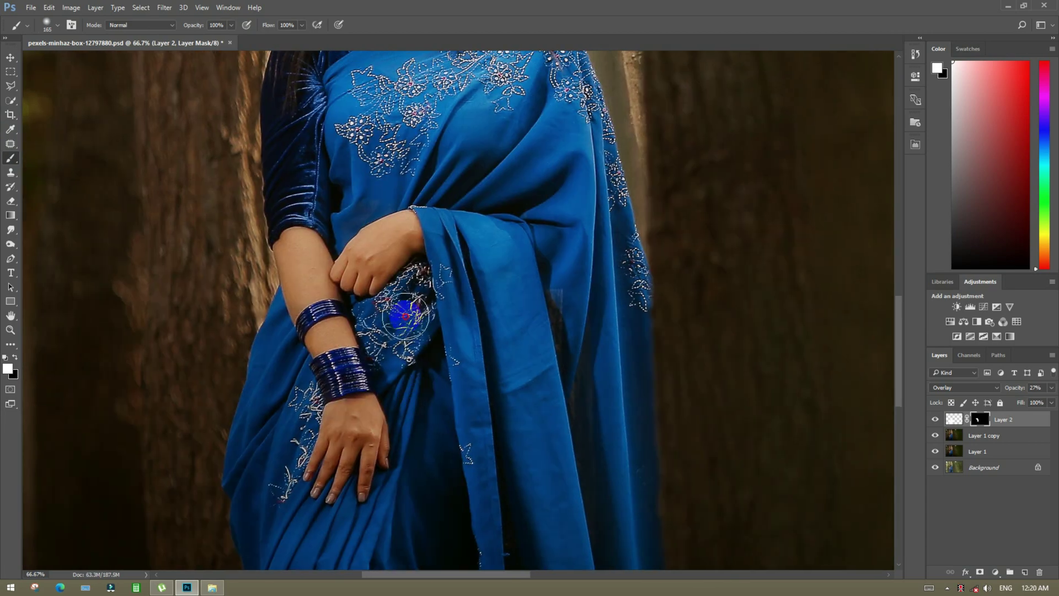
pyautogui.scroll(3, 386, 297)
pyautogui.scroll(-1, 393, 290)
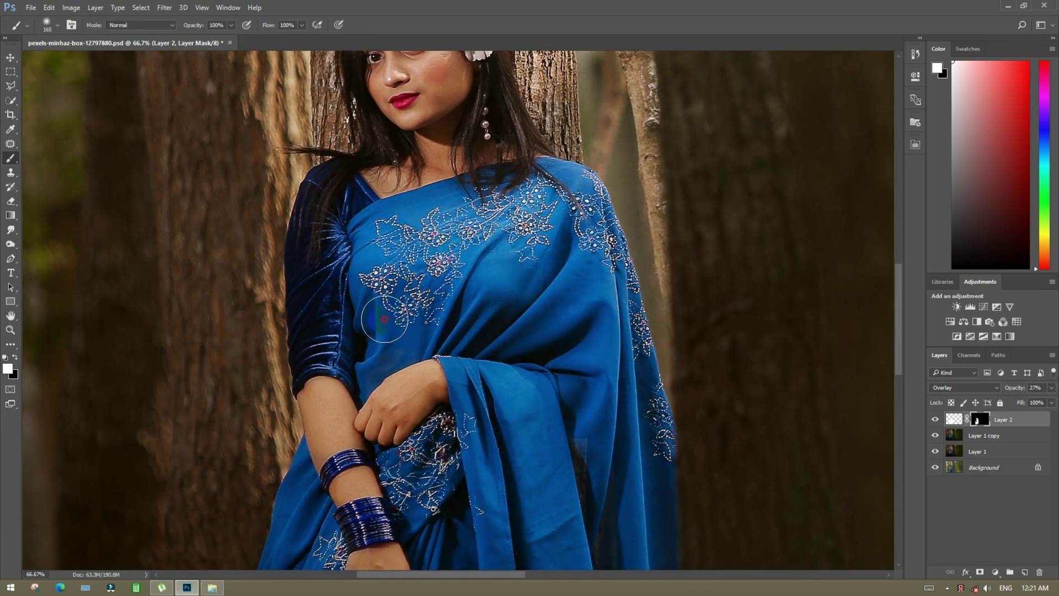
pyautogui.scroll(-3, 470, 241)
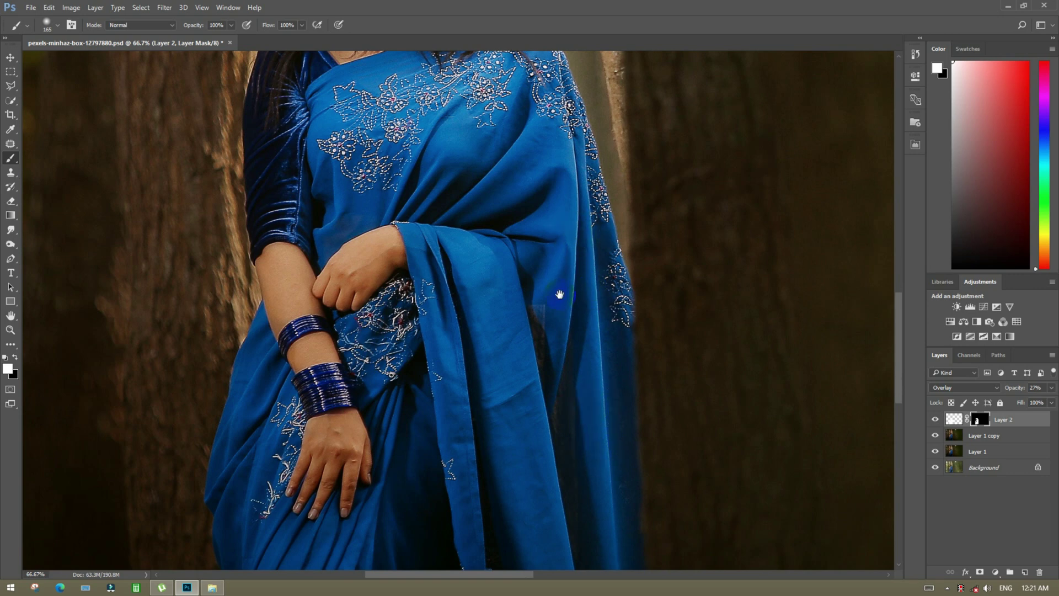
pyautogui.scroll(-2, 513, 300)
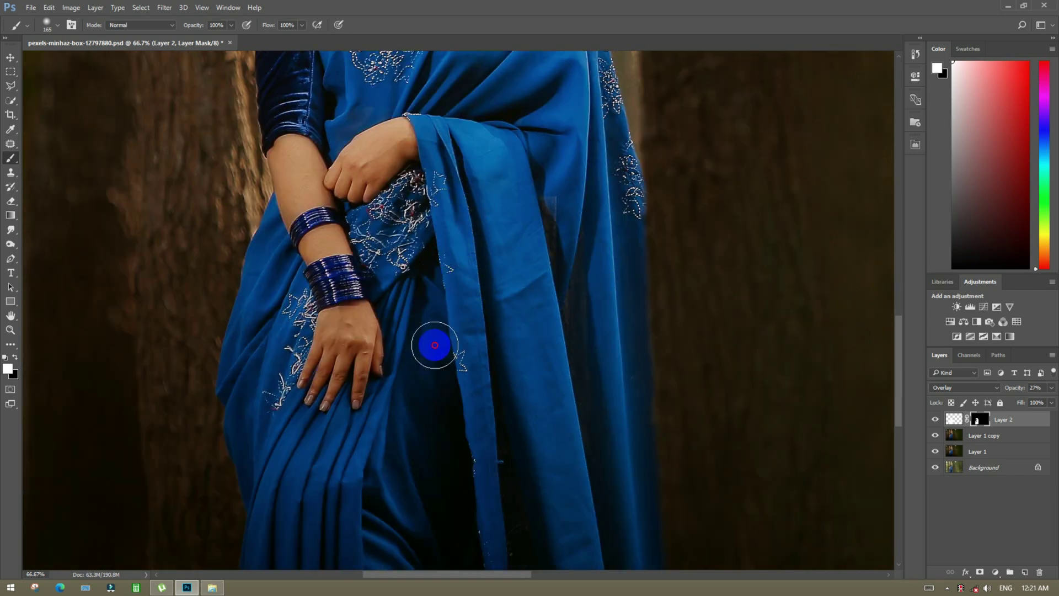
pyautogui.scroll(-2, 525, 421)
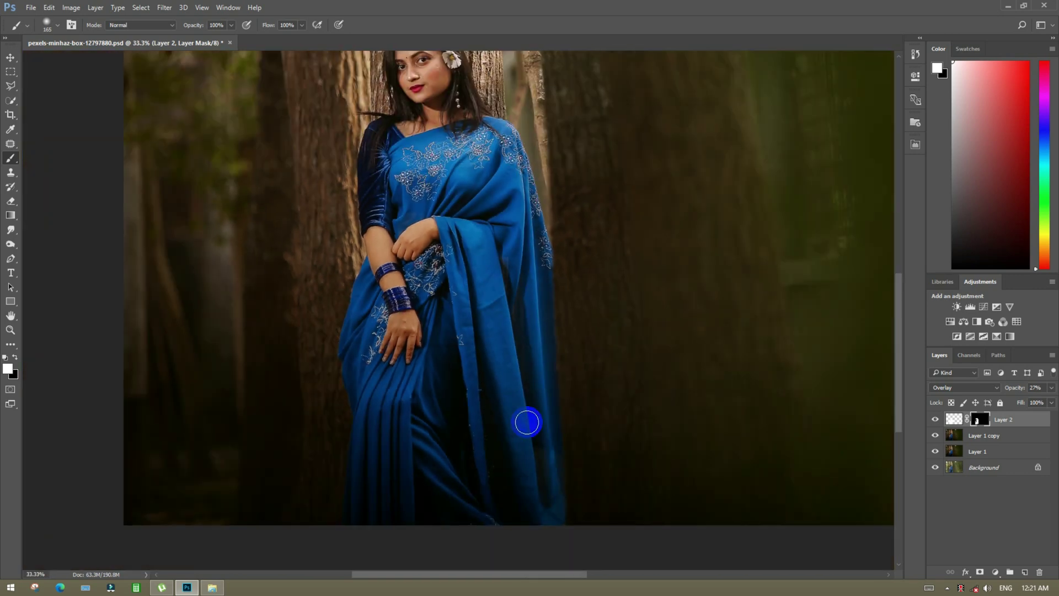
# Step: View the full portrait and compare it with and without the masked sari brightening layer
pyautogui.scroll(2, 553, 390)
pyautogui.scroll(-1, 553, 392)
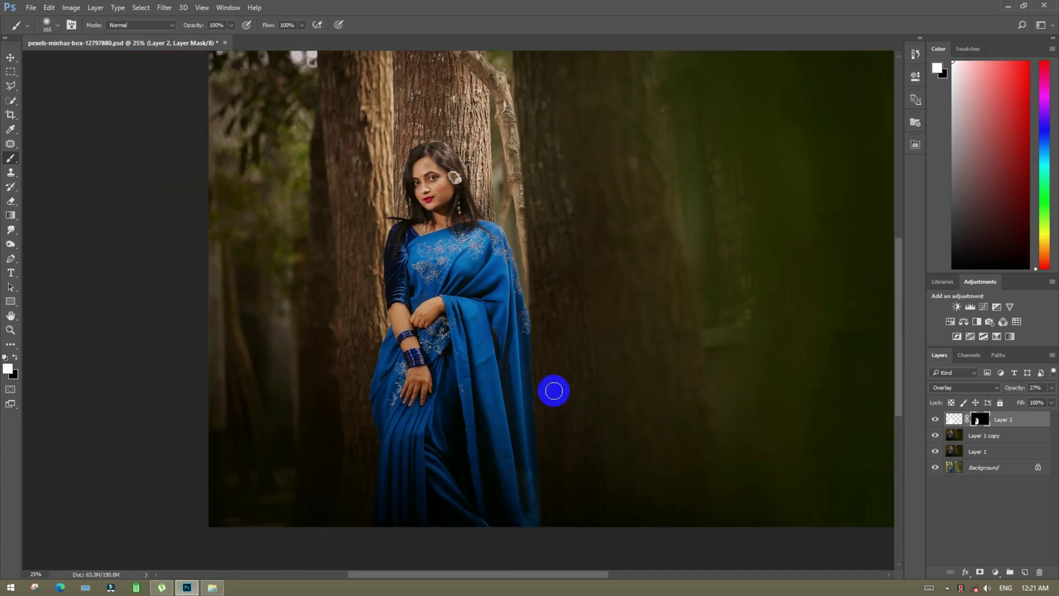
pyautogui.scroll(-1, 554, 391)
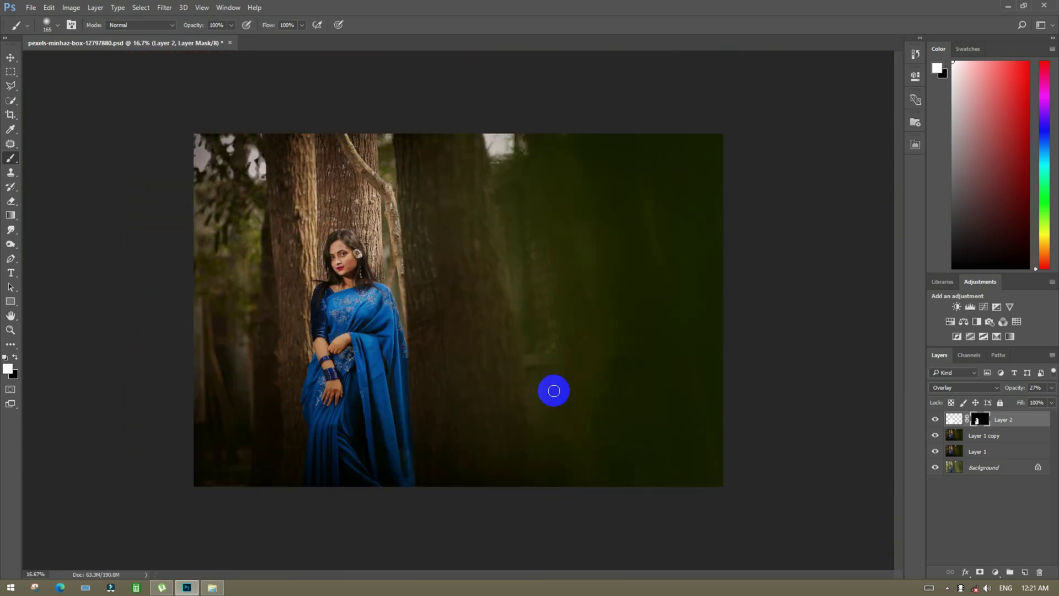
pyautogui.click(11, 330)
pyautogui.moveTo(295, 336); pyautogui.dragTo(330, 349)
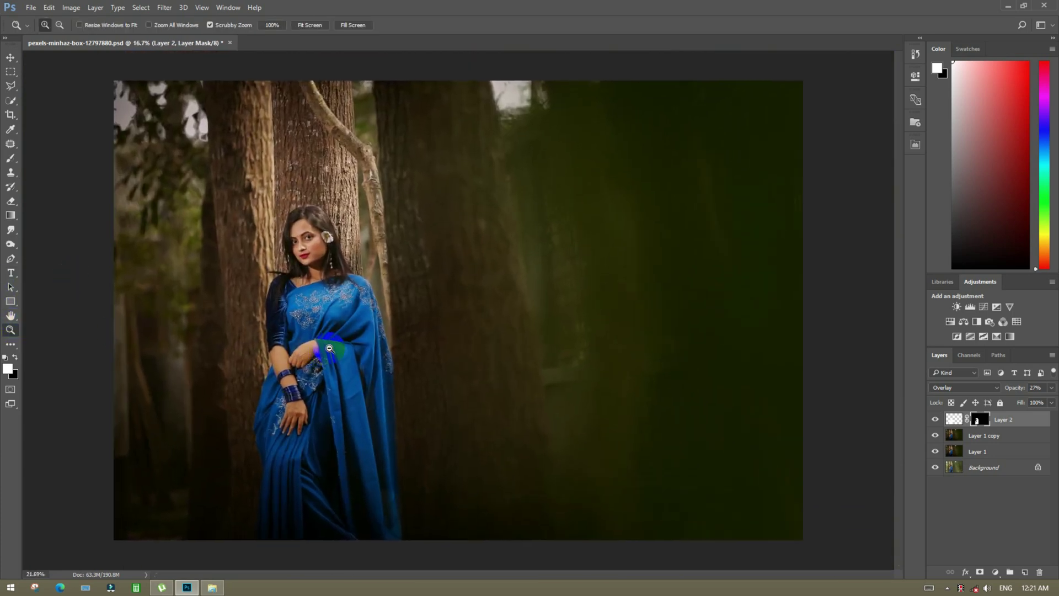
pyautogui.click(939, 421)
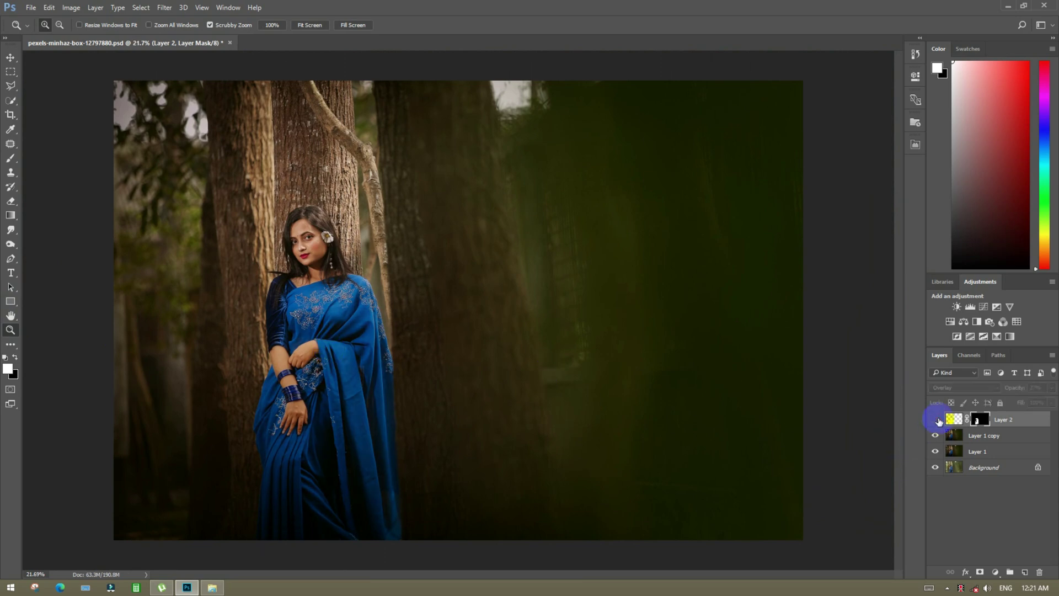
pyautogui.click(939, 421)
pyautogui.click(939, 420)
pyautogui.click(938, 421)
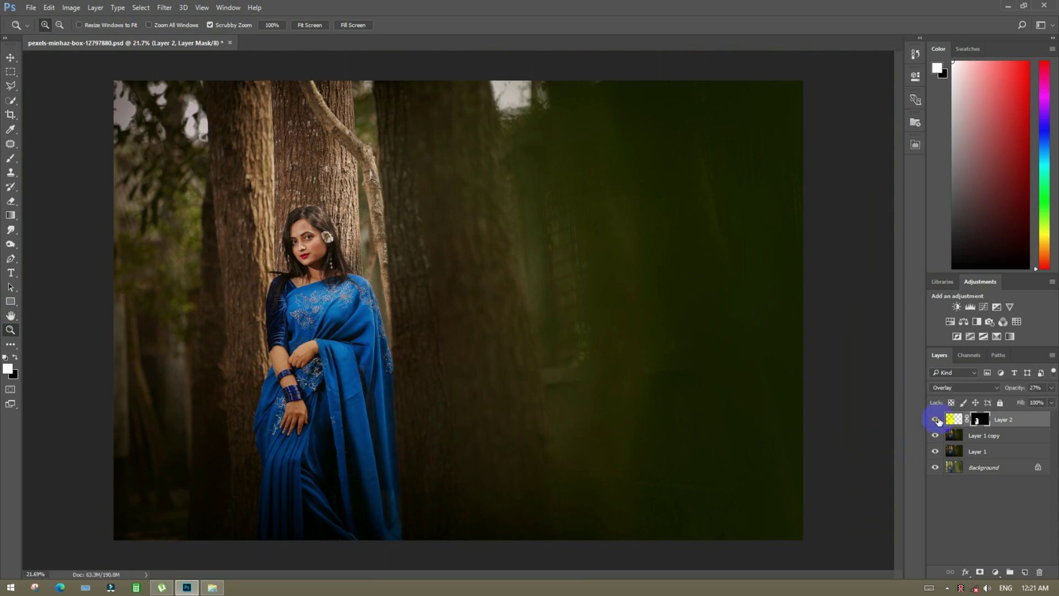
# Step: Merge the sari brightening layer with the two layers above the background, and duplicate the merged layer
pyautogui.press('b')
pyautogui.keyDown('shift'); pyautogui.click(1003, 451); pyautogui.keyUp('shift')
pyautogui.rightClick(1003, 451)
pyautogui.click(879, 404)
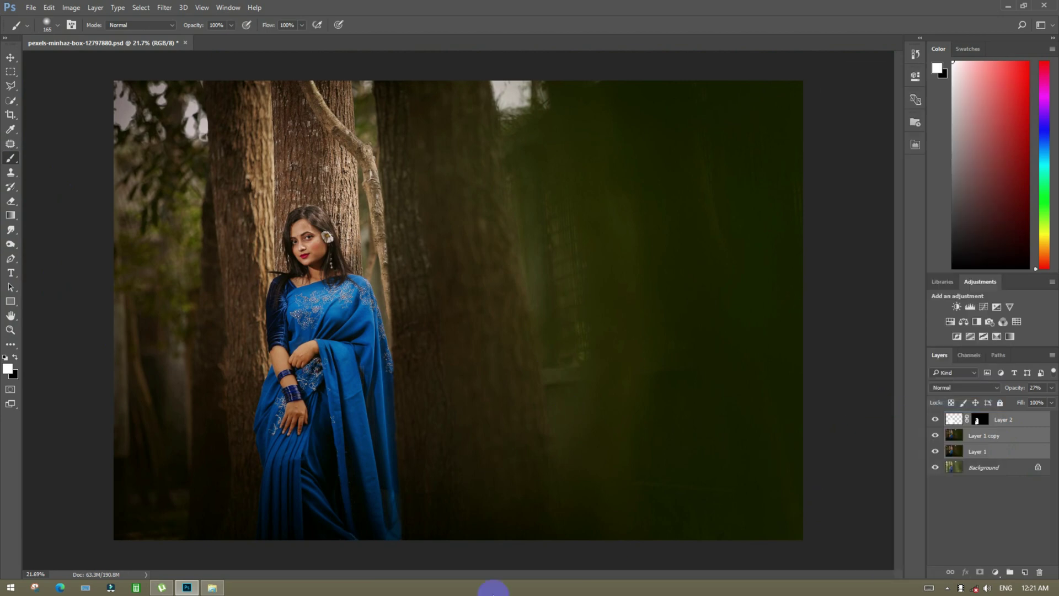
pyautogui.click(10, 330)
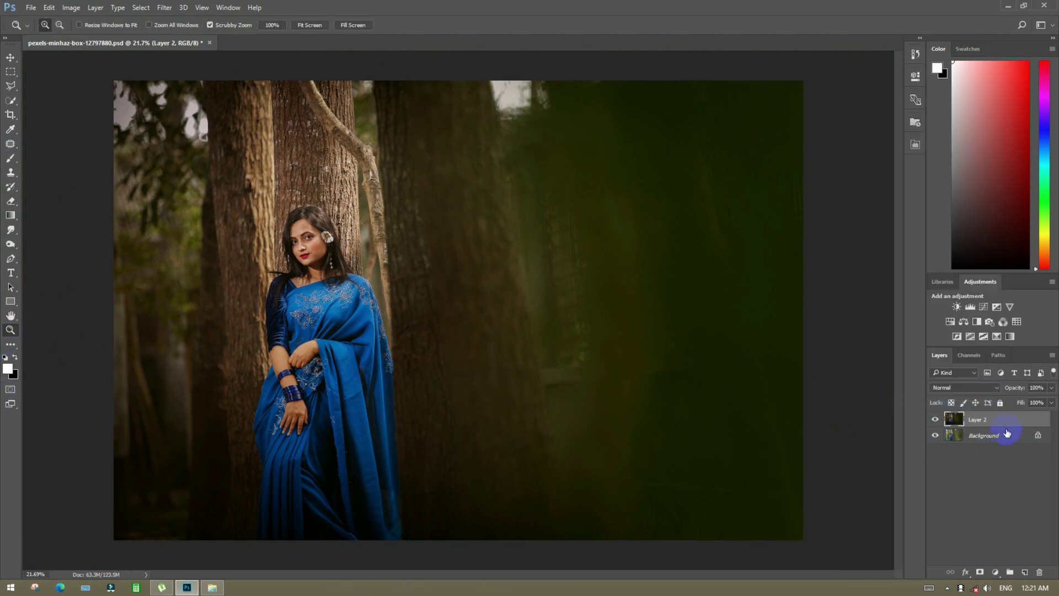
pyautogui.moveTo(1002, 421); pyautogui.dragTo(1024, 572)
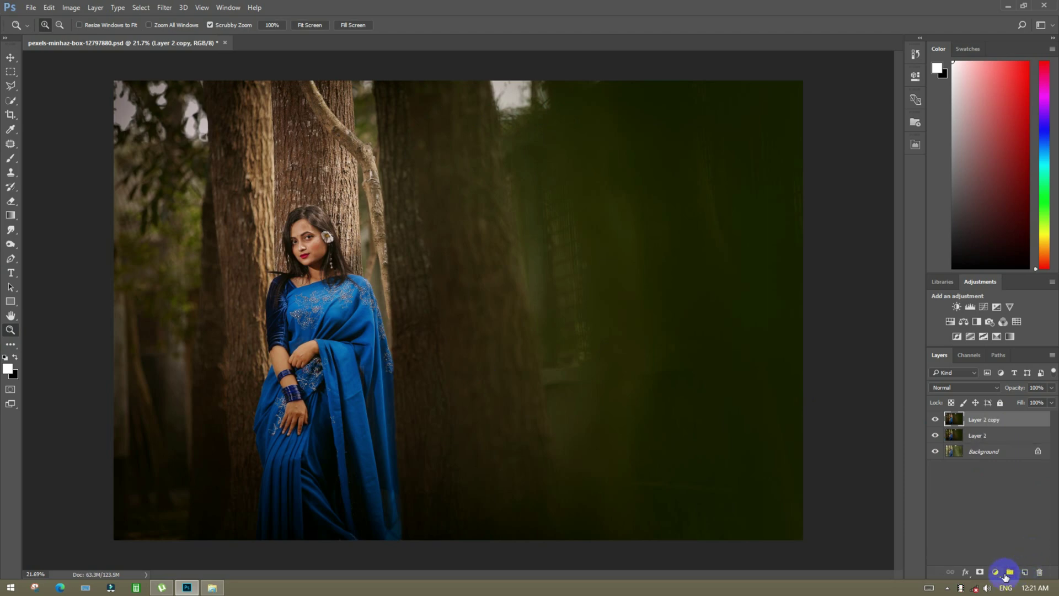
# Step: Add a Curves adjustment layer, anchor the RGB curve's midpoint, and slightly raise the black point for a faded look
pyautogui.click(999, 577)
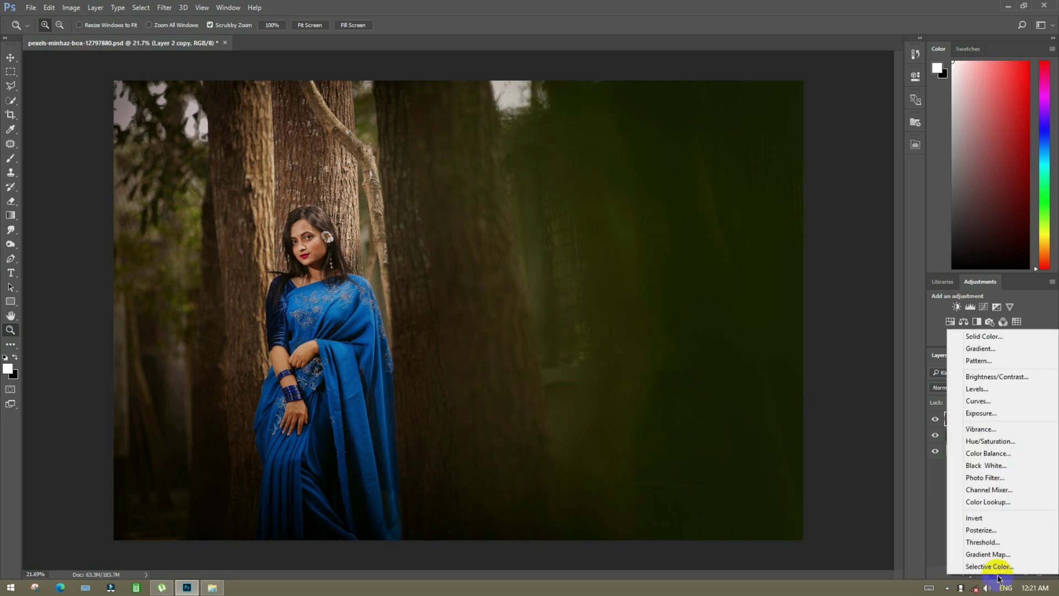
pyautogui.click(978, 401)
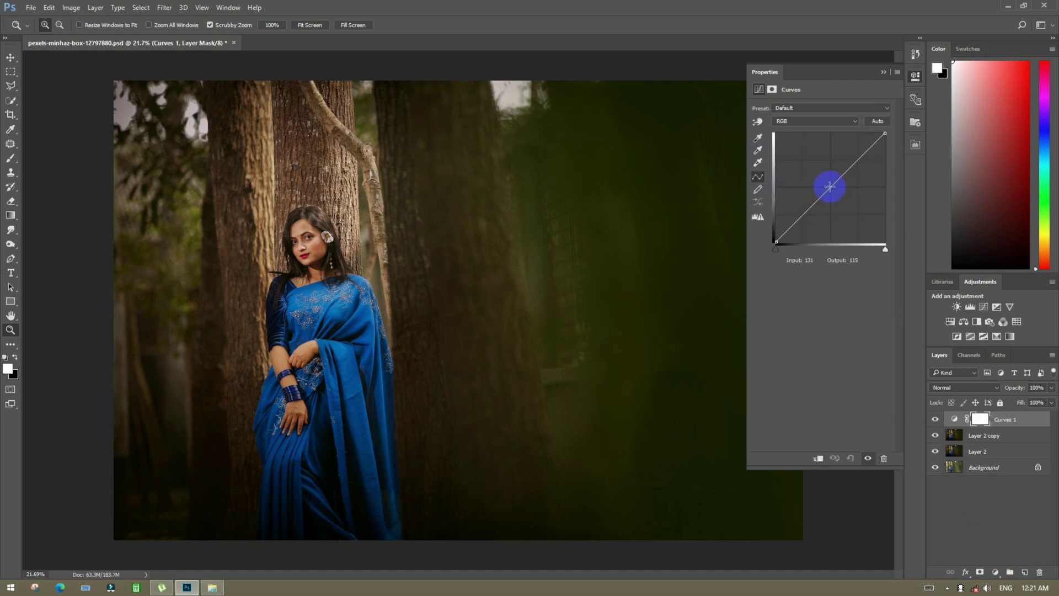
pyautogui.click(830, 186)
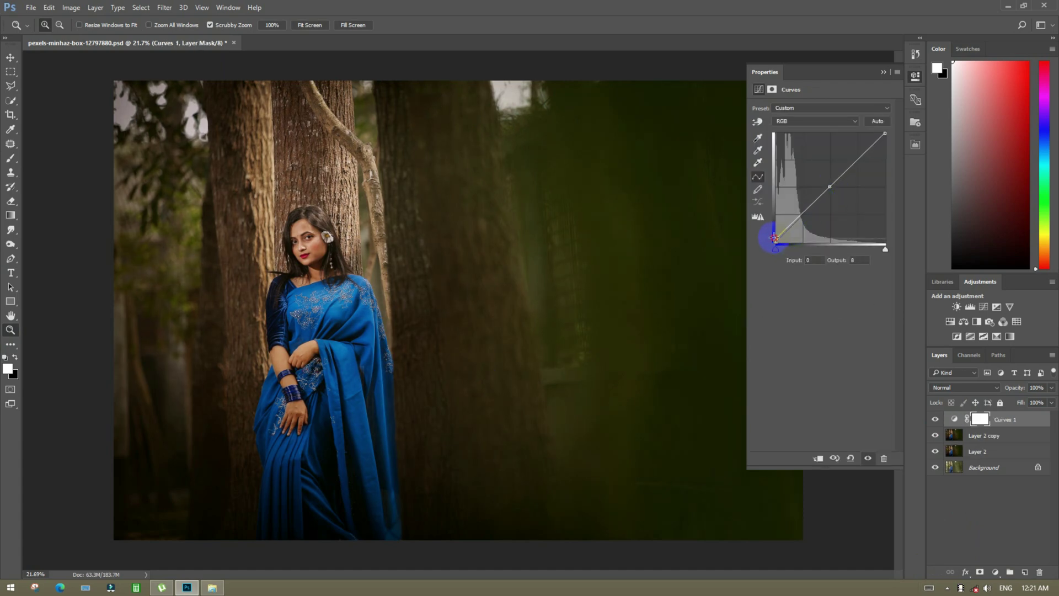
pyautogui.moveTo(775, 237); pyautogui.dragTo(774, 236)
pyautogui.click(884, 72)
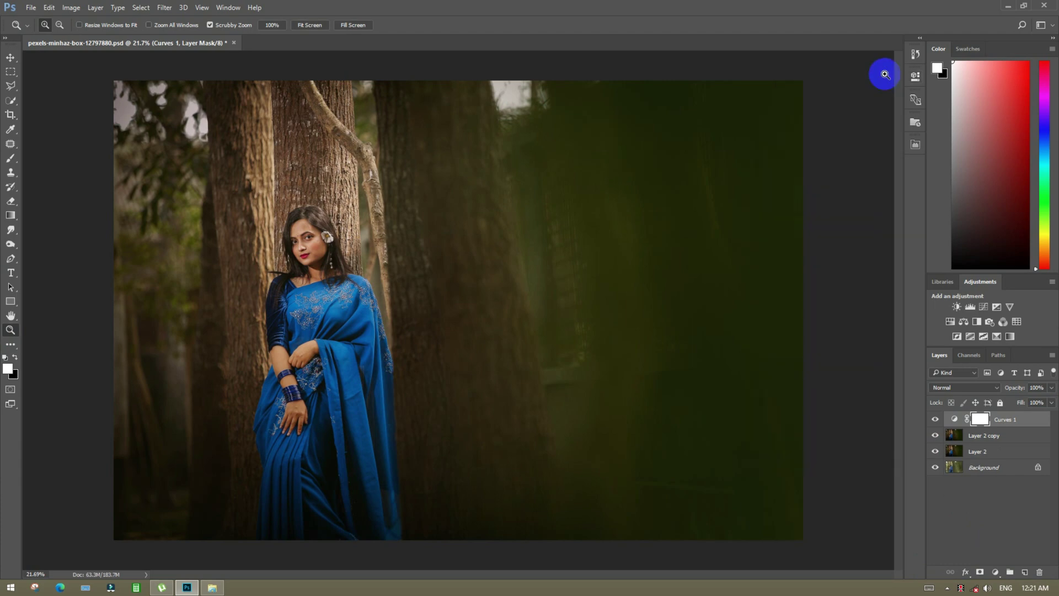
# Step: Merge the Curves adjustment with the two image layers above the background into one layer
pyautogui.click(1000, 436)
pyautogui.rightClick(1004, 454)
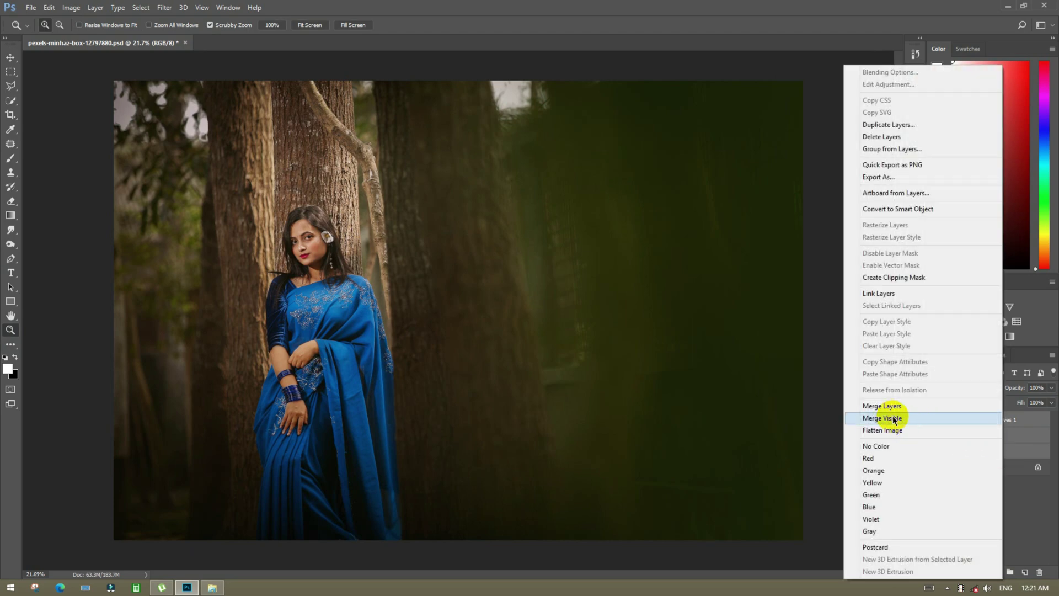
pyautogui.click(877, 412)
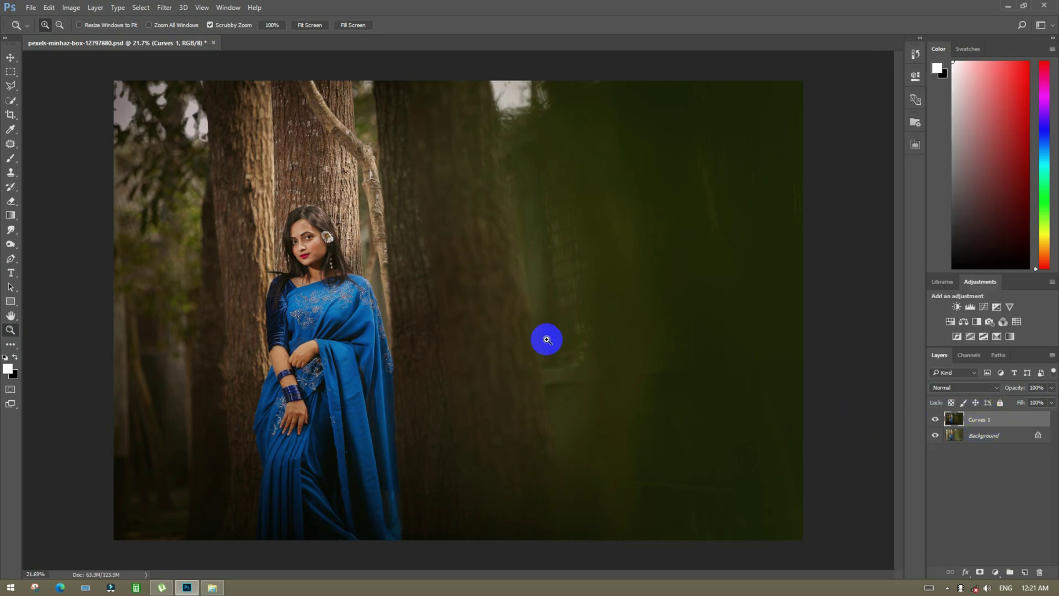
# Step: Create a new layer and paint one soft white dab with a 401 px brush beside the woman's shoulder
pyautogui.click(1024, 572)
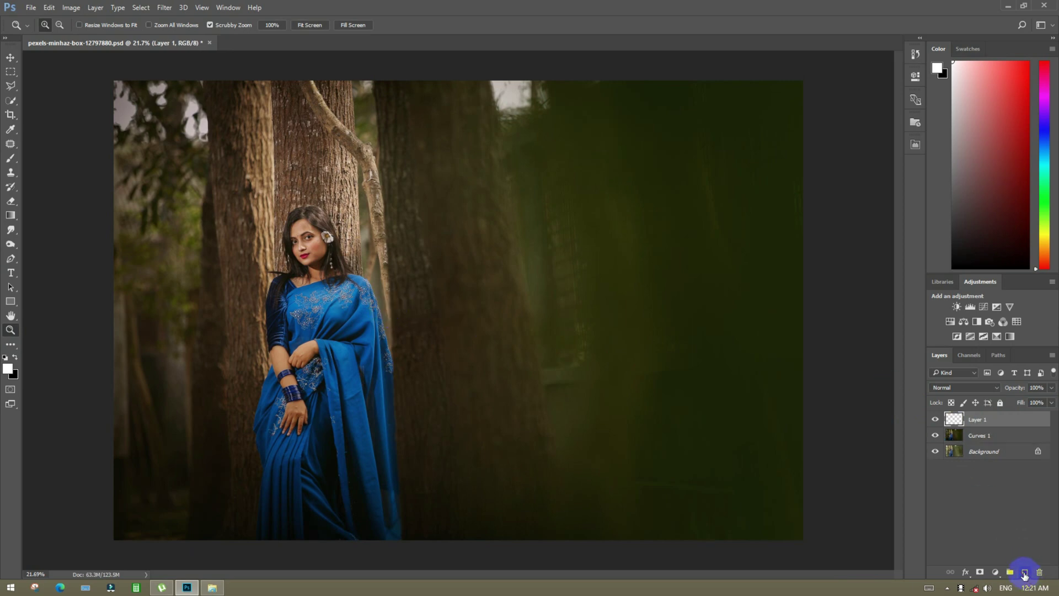
pyautogui.click(11, 158)
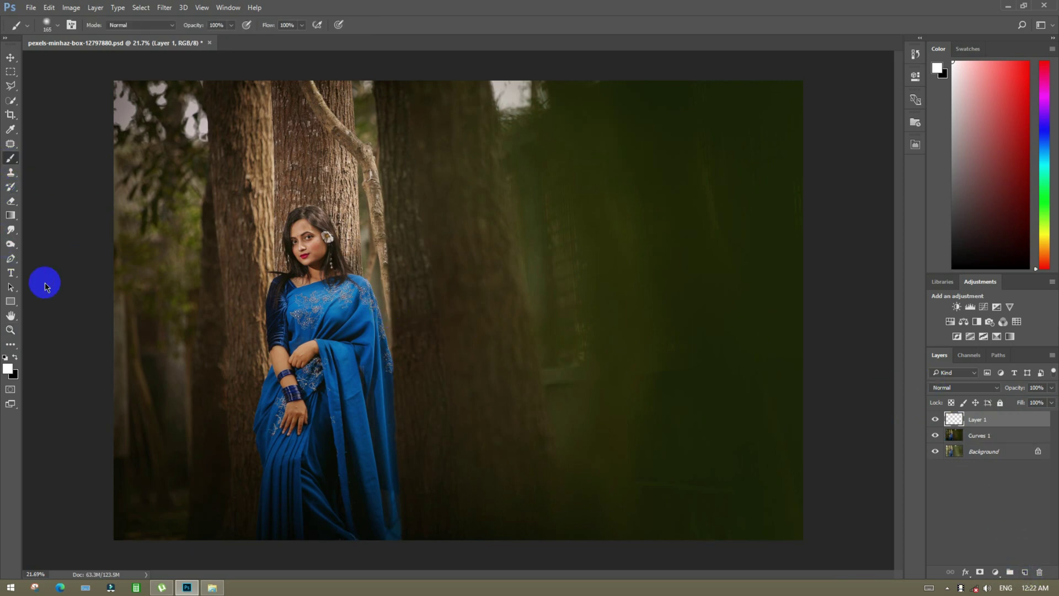
pyautogui.click(8, 370)
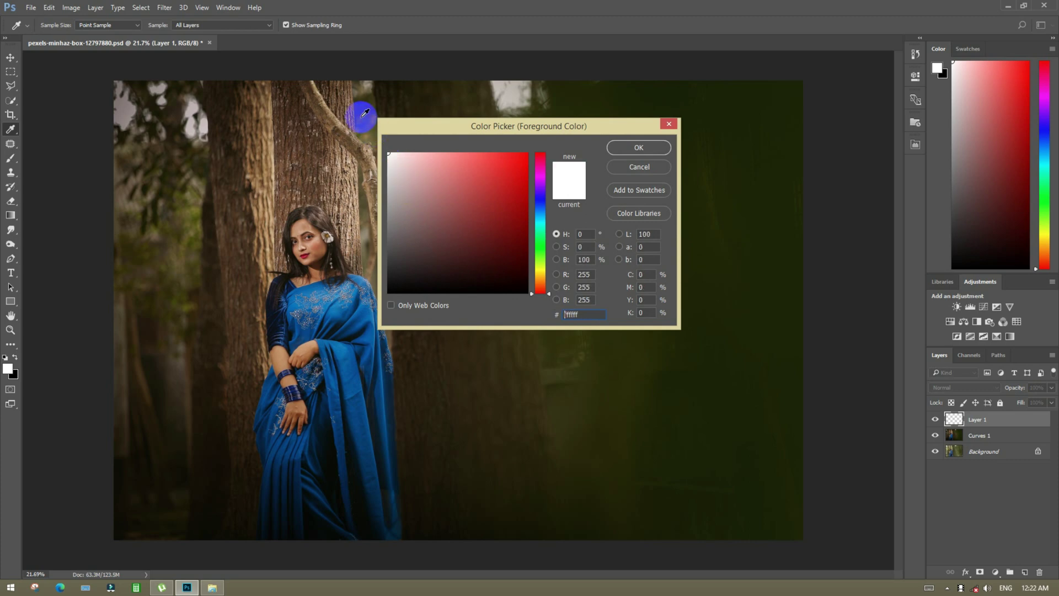
pyautogui.press('Return')
pyautogui.rightClick(431, 200)
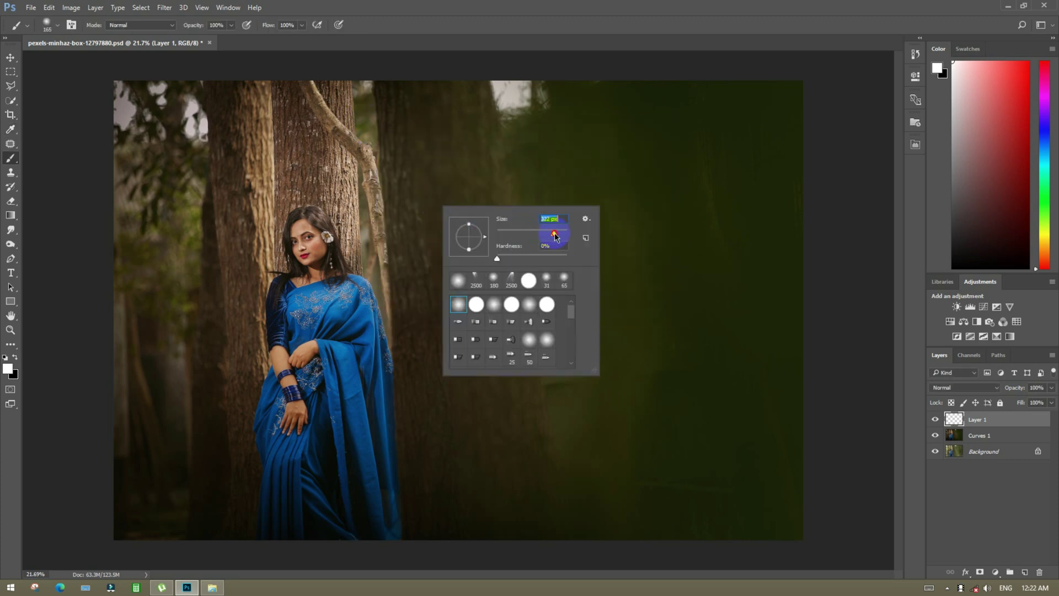
pyautogui.click(391, 271)
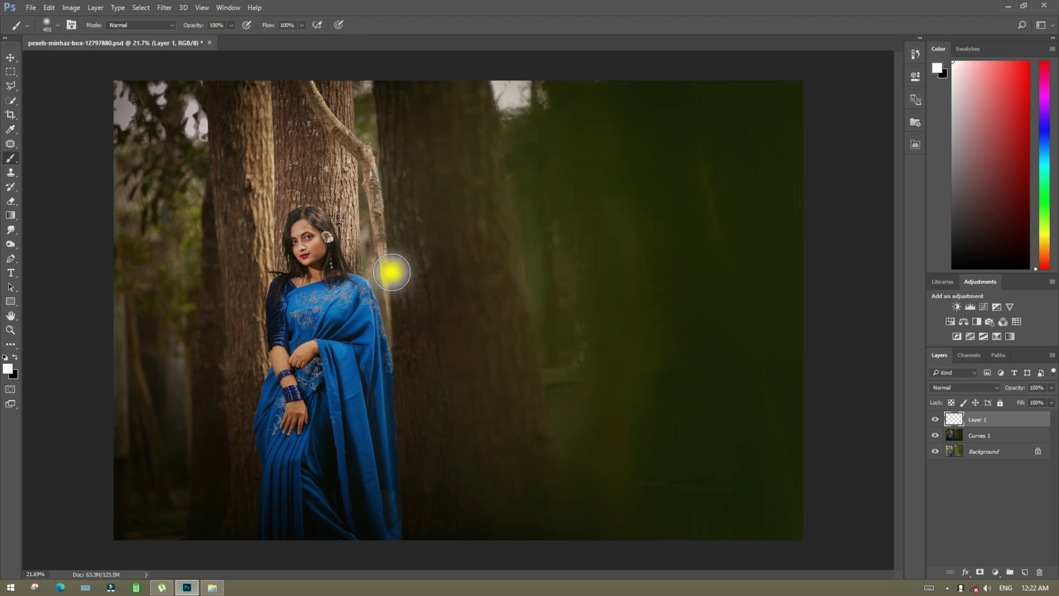
# Step: Try the Screen blend mode on the white dab's layer and settle on Overlay
pyautogui.click(948, 388)
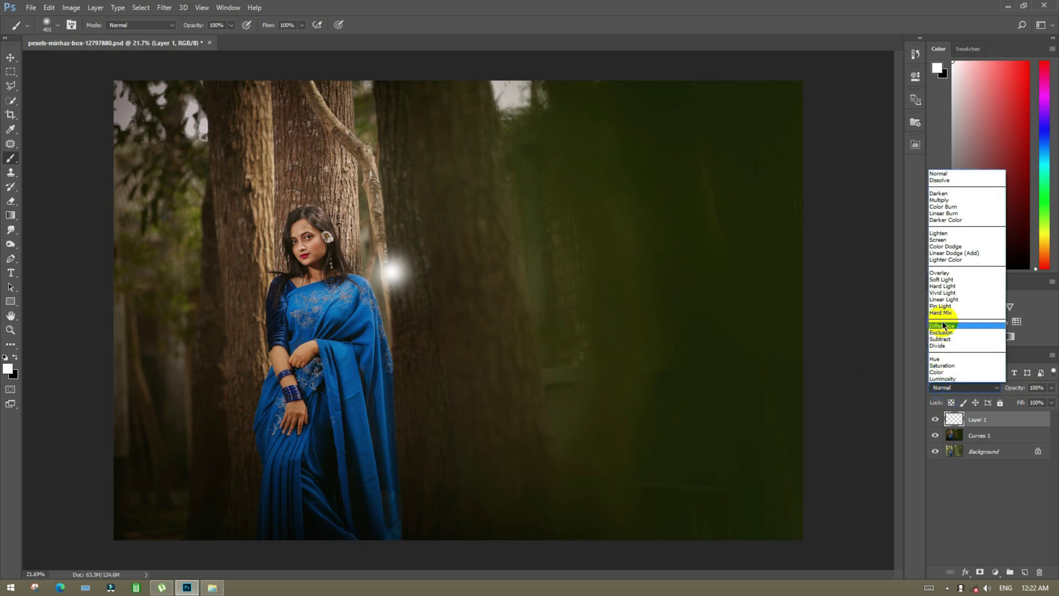
pyautogui.click(943, 240)
pyautogui.click(965, 386)
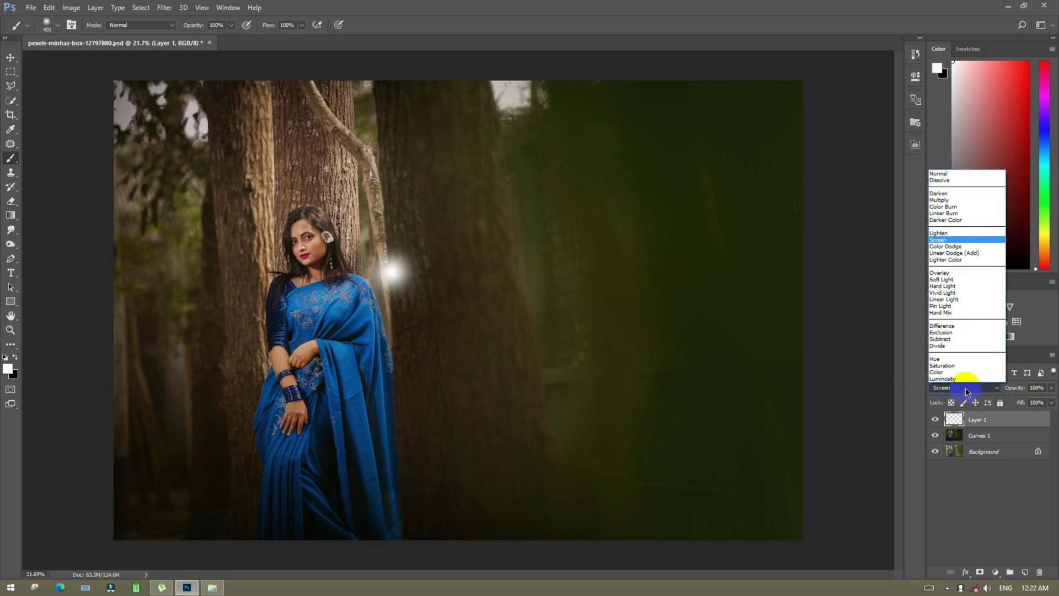
pyautogui.click(944, 270)
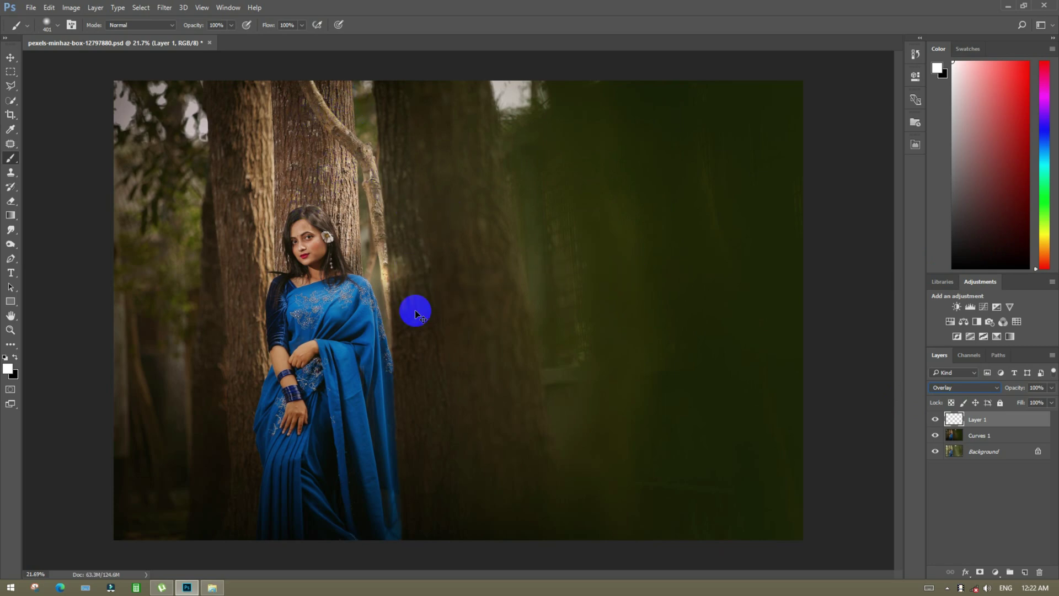
# Step: Enlarge the glow to about 169% wide and 384% high and move it up over the tree trunks behind her
pyautogui.hotkey('ctrl', 't')
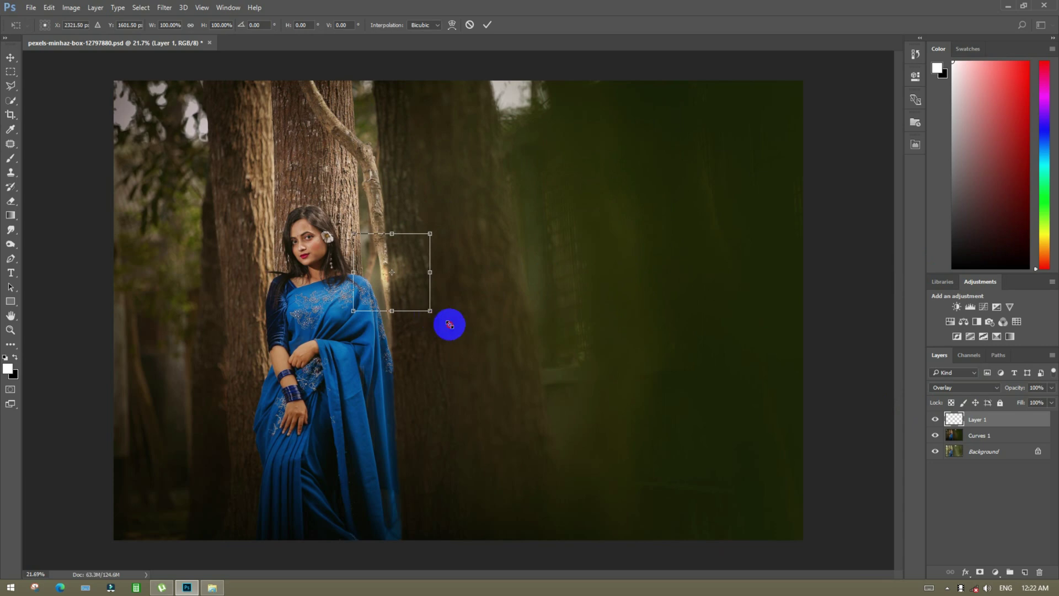
pyautogui.moveTo(450, 325); pyautogui.dragTo(655, 528)
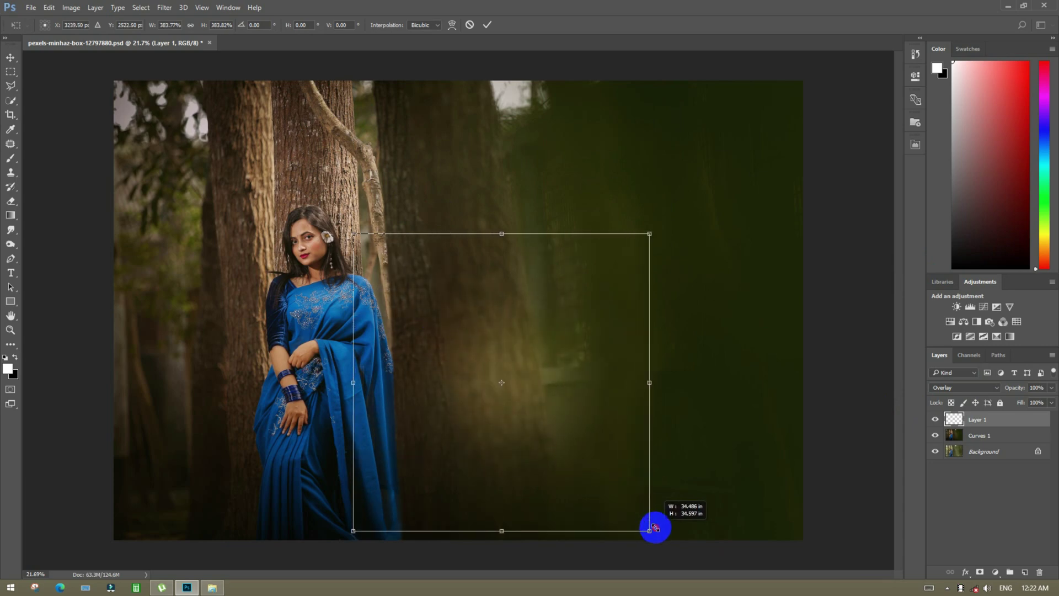
pyautogui.moveTo(603, 487); pyautogui.dragTo(426, 203)
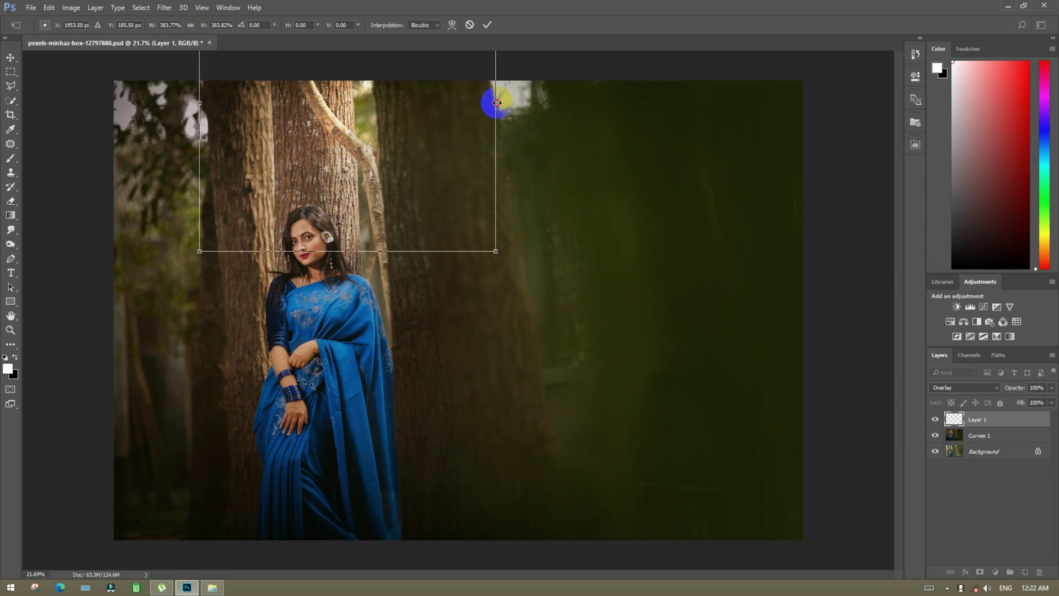
pyautogui.moveTo(497, 103); pyautogui.dragTo(331, 124)
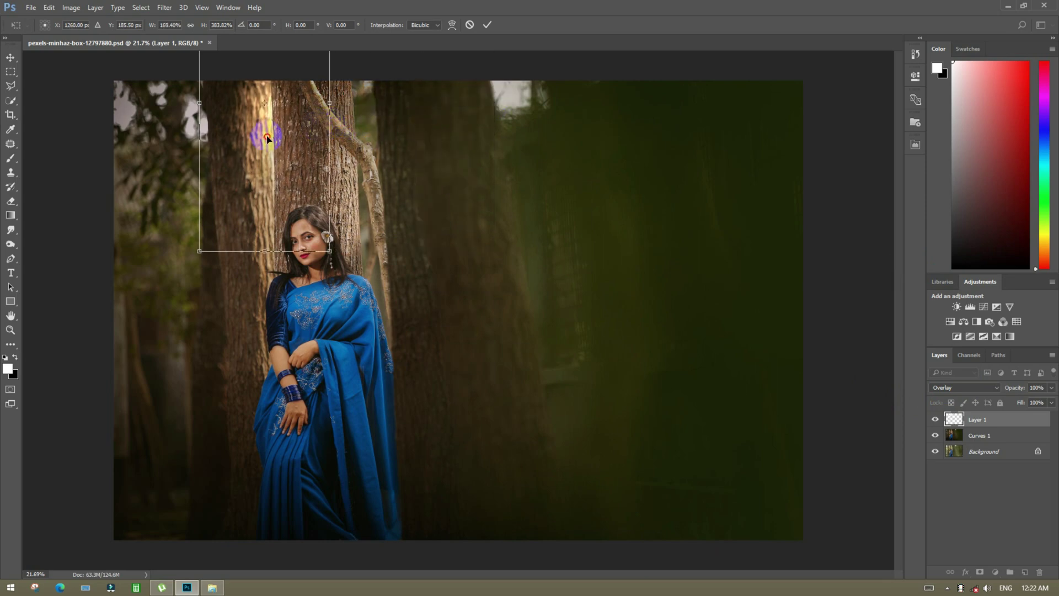
# Step: Shift the glow onto the trunk above her head, stretch it further, reposition it over the trunk, and apply the transform
pyautogui.moveTo(267, 138); pyautogui.dragTo(360, 137)
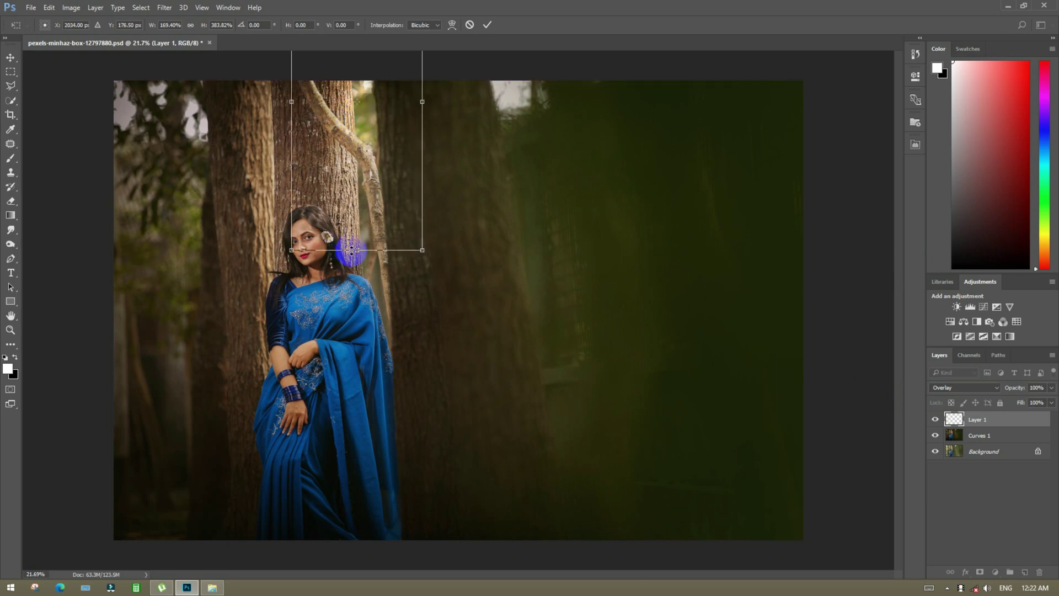
pyautogui.moveTo(359, 273); pyautogui.dragTo(418, 572)
pyautogui.moveTo(388, 488); pyautogui.dragTo(385, 291)
pyautogui.press('b')
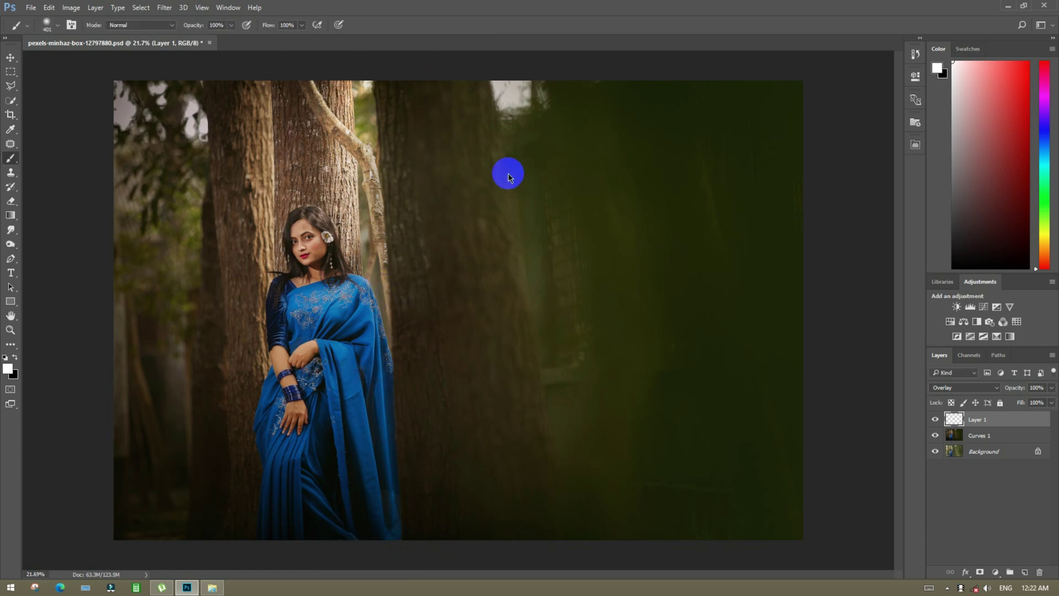
# Step: Compare the photo with and without the Overlay glow layer on the tree trunk
pyautogui.click(935, 420)
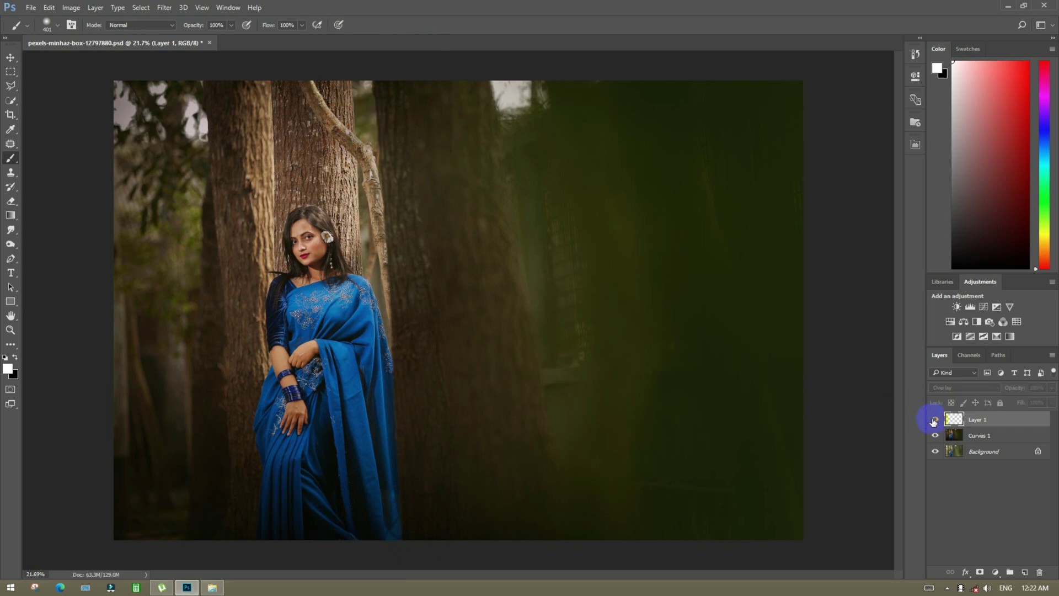
pyautogui.click(935, 420)
pyautogui.click(934, 421)
pyautogui.click(935, 420)
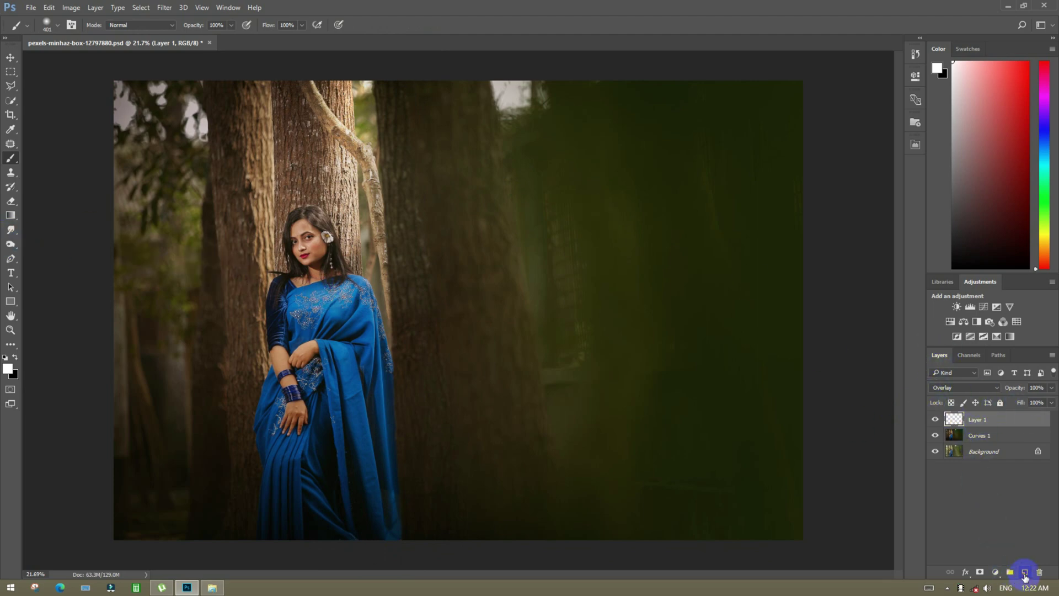
# Step: Add a blank layer and a Curves adjustment lowering the midtones to about output 118 at input 134, and invert its mask to black
pyautogui.click(1024, 572)
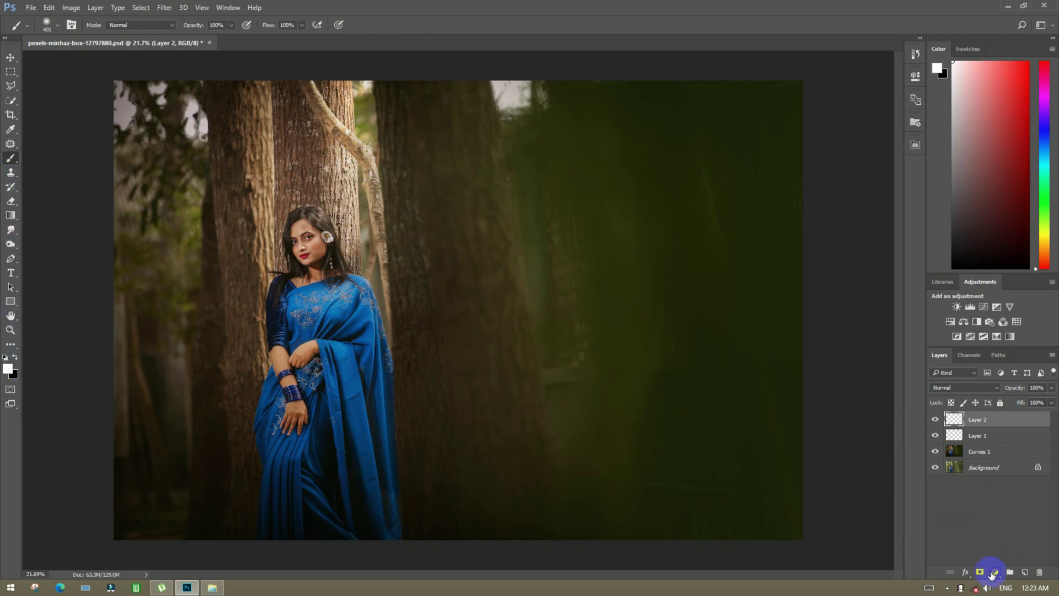
pyautogui.click(993, 574)
pyautogui.click(976, 400)
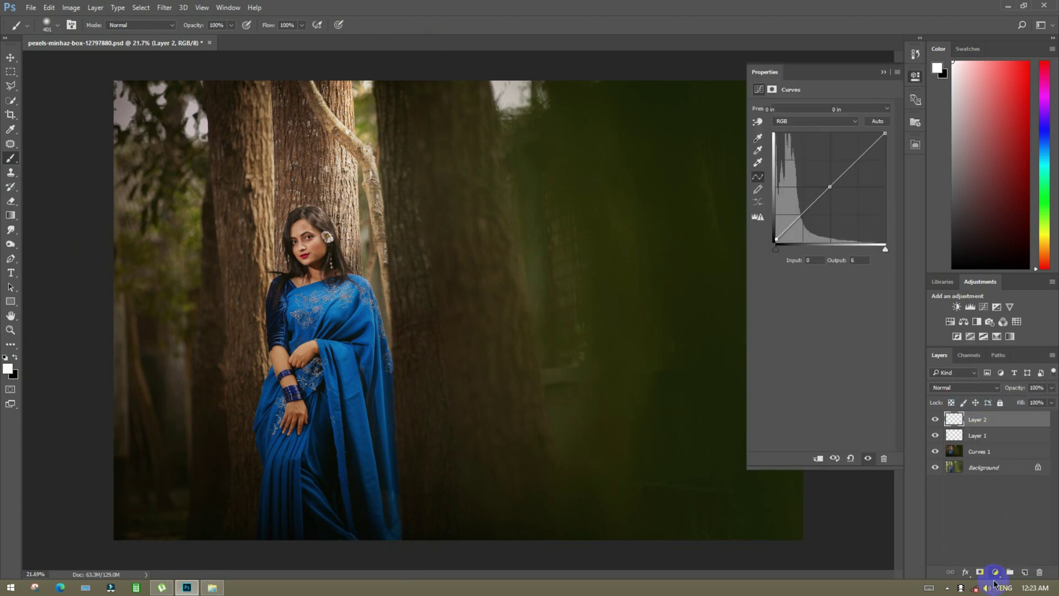
pyautogui.moveTo(833, 186); pyautogui.dragTo(833, 192)
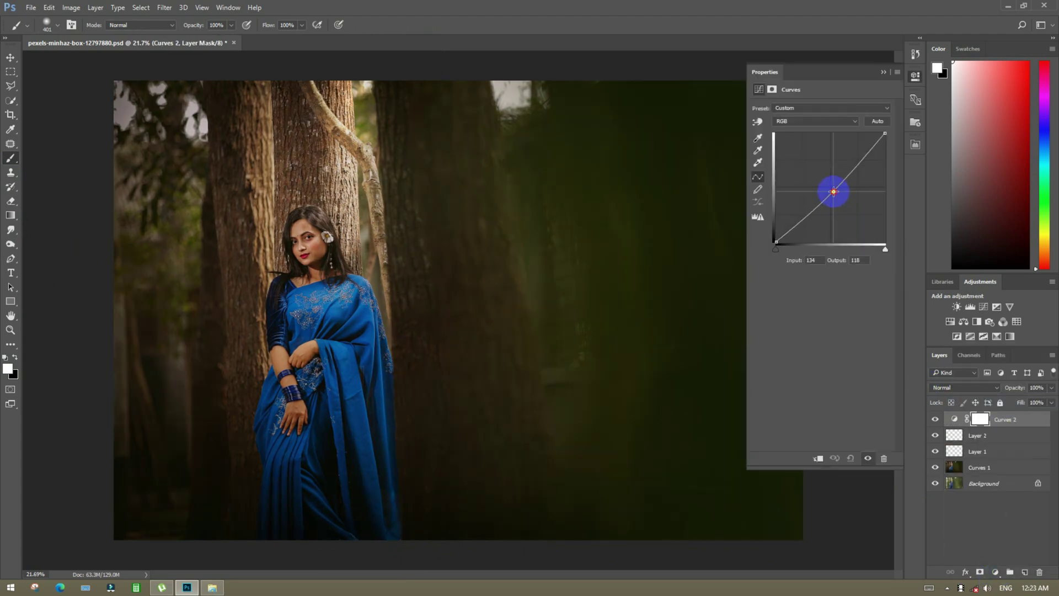
pyautogui.click(883, 71)
pyautogui.hotkey('ctrl', 'i')
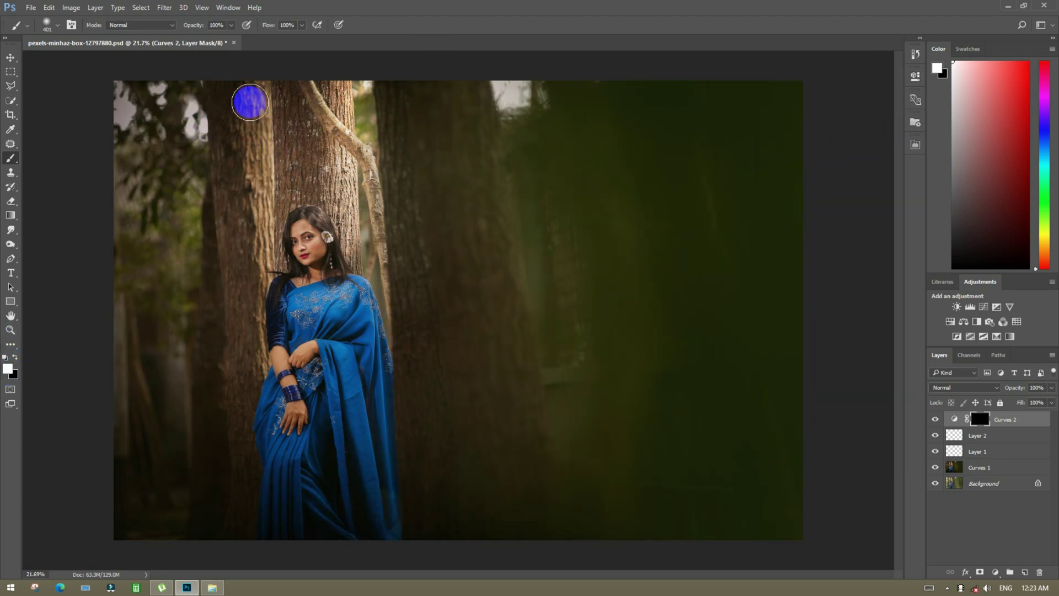
# Step: Paint the Curves mask white over the surrounding tree trunks, and retouch it with a soft black brush enlarged to 1302 px
pyautogui.moveTo(241, 231)
pyautogui.mouseDown()
pyautogui.moveTo(286, 102)
pyautogui.moveTo(308, 156)
pyautogui.moveTo(263, 246)
pyautogui.moveTo(416, 134)
pyautogui.moveTo(466, 491)
pyautogui.moveTo(478, 187)
pyautogui.mouseUp()
pyautogui.moveTo(187, 506)
pyautogui.mouseDown()
pyautogui.moveTo(159, 101)
pyautogui.moveTo(187, 232)
pyautogui.moveTo(217, 499)
pyautogui.moveTo(241, 336)
pyautogui.mouseUp()
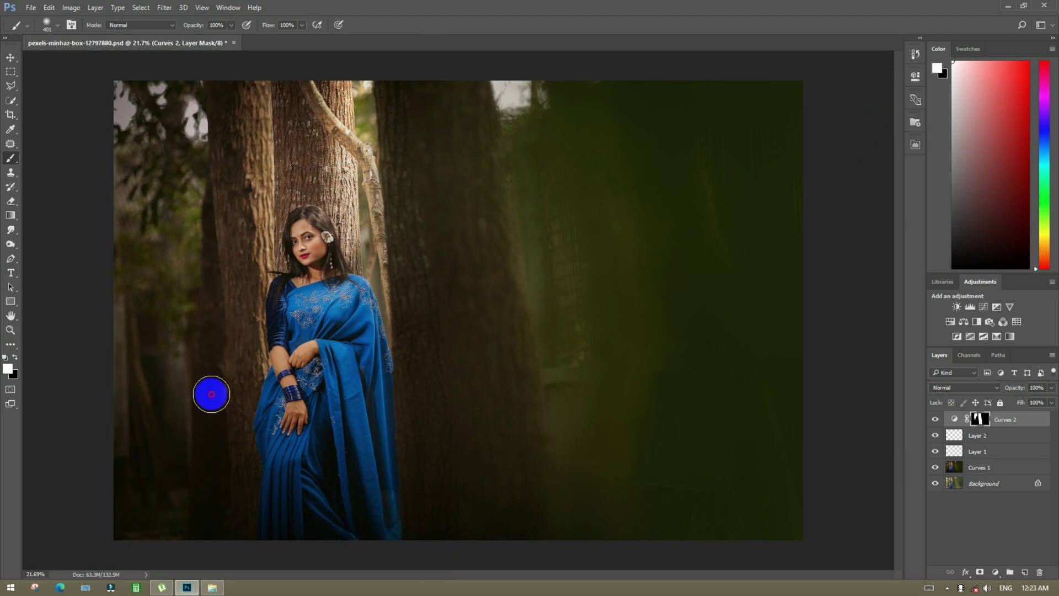
pyautogui.press('x')
pyautogui.rightClick(243, 279)
pyautogui.moveTo(267, 295); pyautogui.dragTo(358, 301)
pyautogui.press('Return')
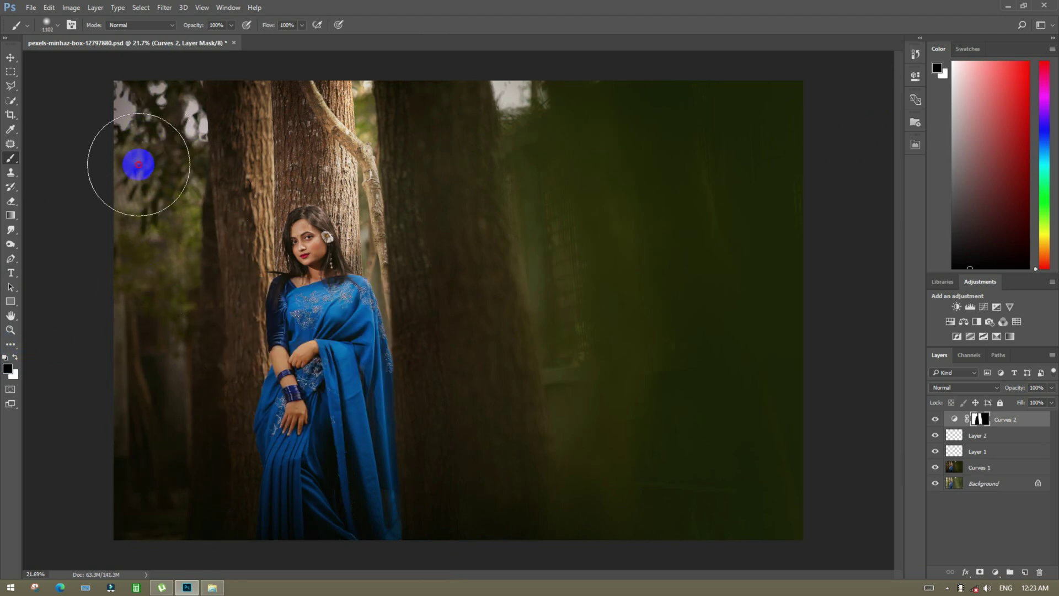
# Step: Compare the photo with and without the masked Curves darkening
pyautogui.click(936, 419)
pyautogui.click(936, 421)
pyautogui.click(937, 421)
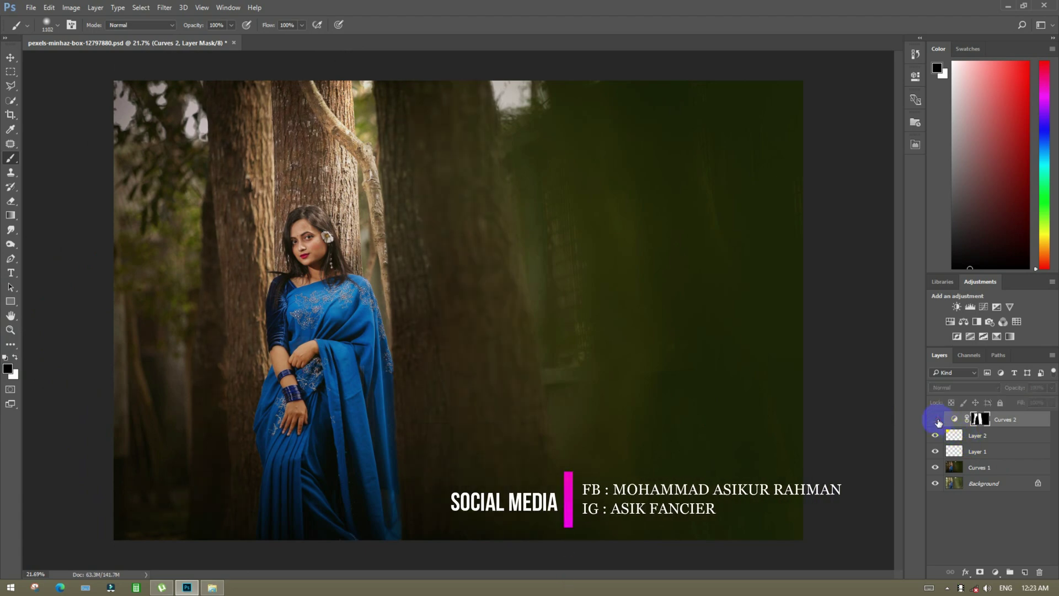
pyautogui.click(937, 421)
# Step: Merge the Curves darkening, the blank layer, the Overlay glow and the graded image layer into one layer above the background
pyautogui.keyDown('ctrl'); pyautogui.click(1002, 448); pyautogui.keyUp('ctrl')
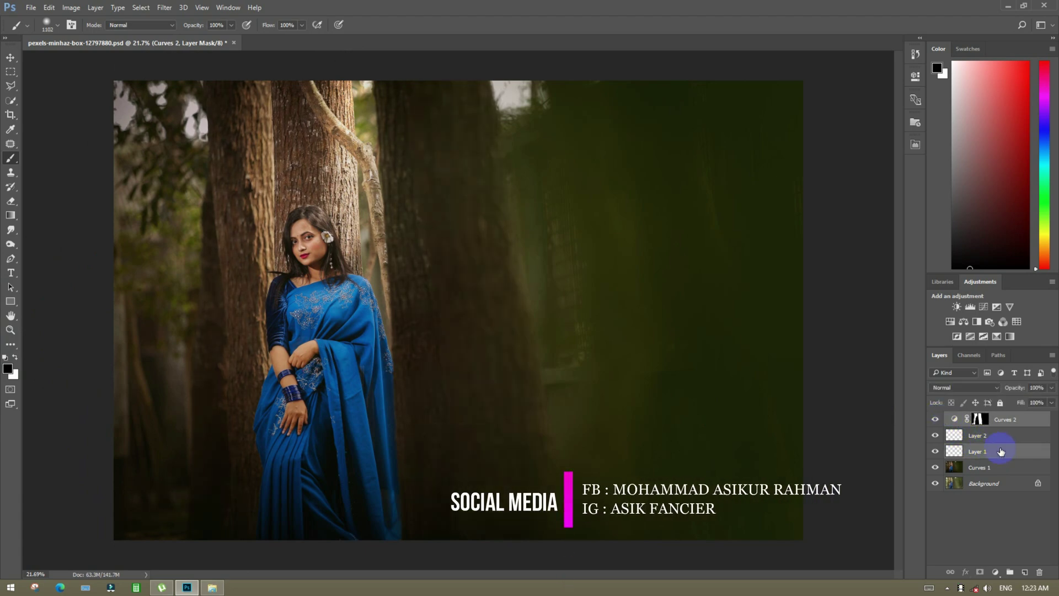
pyautogui.keyDown('ctrl'); pyautogui.click(1000, 434); pyautogui.keyUp('ctrl')
pyautogui.keyDown('ctrl'); pyautogui.click(1005, 466); pyautogui.keyUp('ctrl')
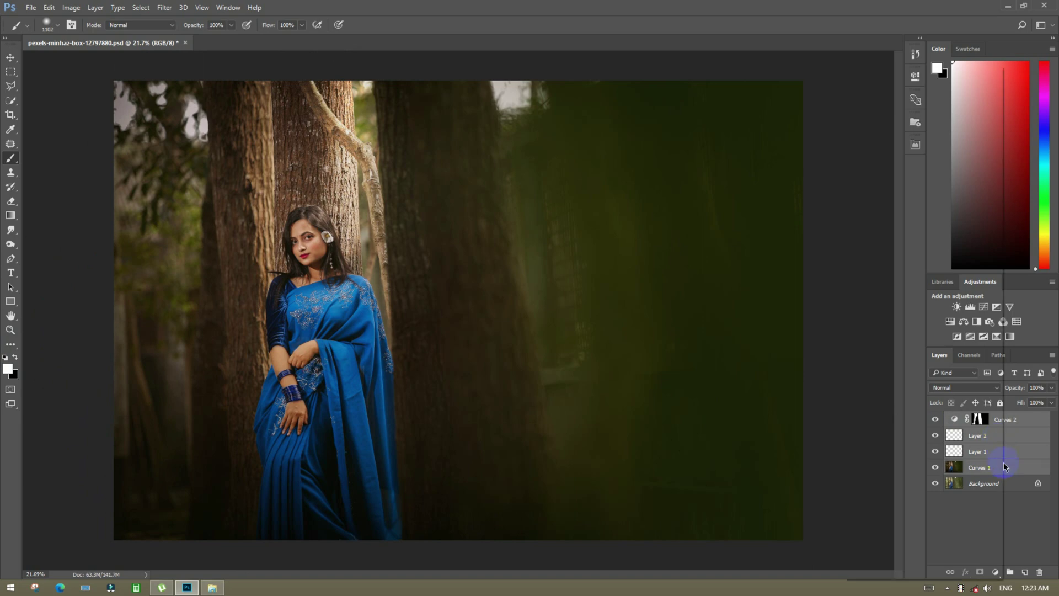
pyautogui.rightClick(1005, 467)
pyautogui.click(910, 413)
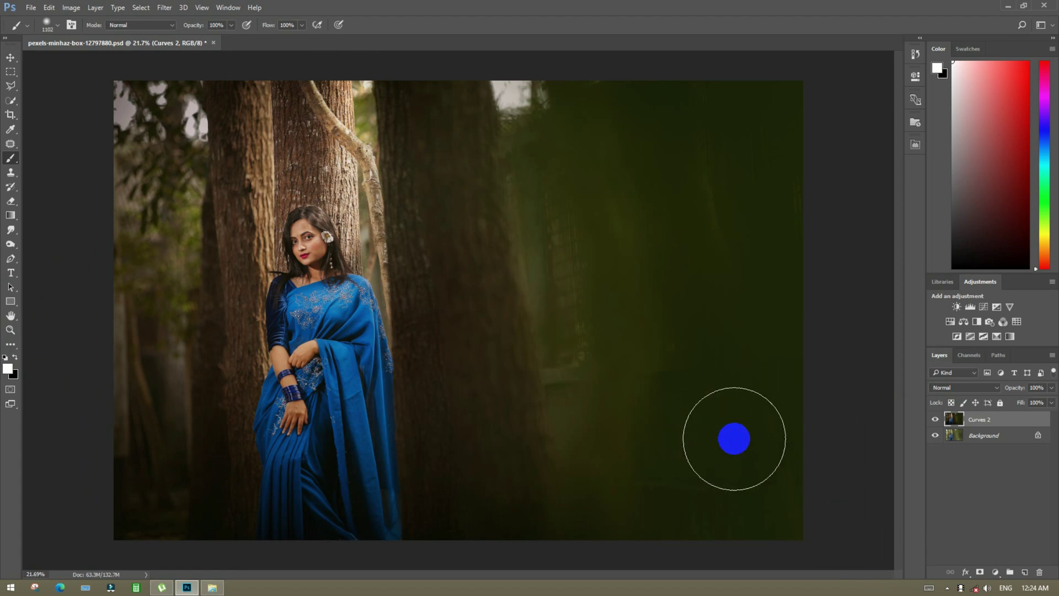
# Step: Compare the finished edit with the original background photo, at full view and closer on the woman
pyautogui.click(936, 421)
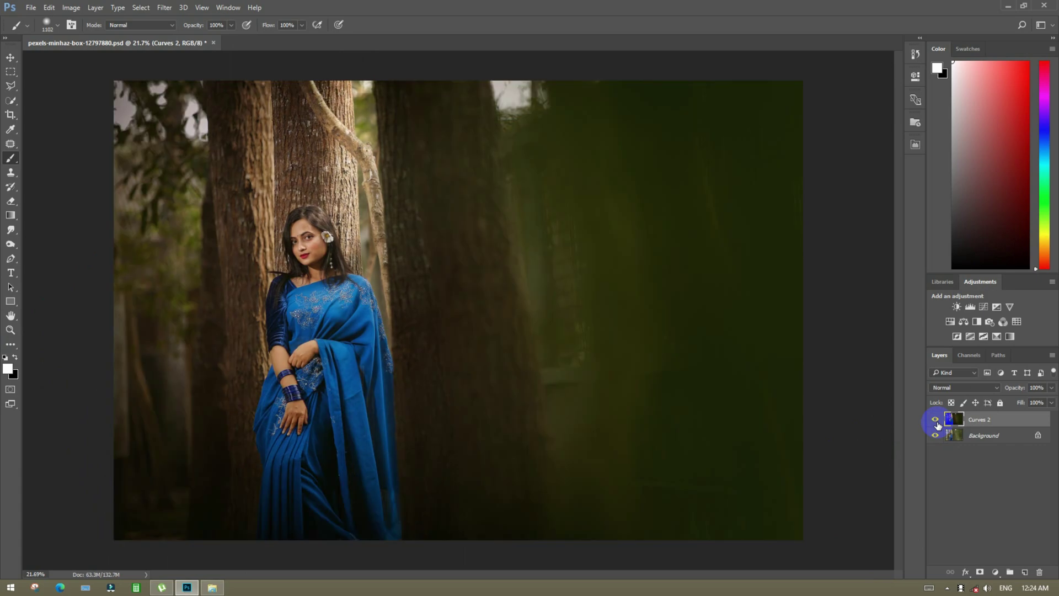
pyautogui.press('z')
pyautogui.hotkey('ctrl', '+')
pyautogui.click(936, 419)
pyautogui.click(935, 417)
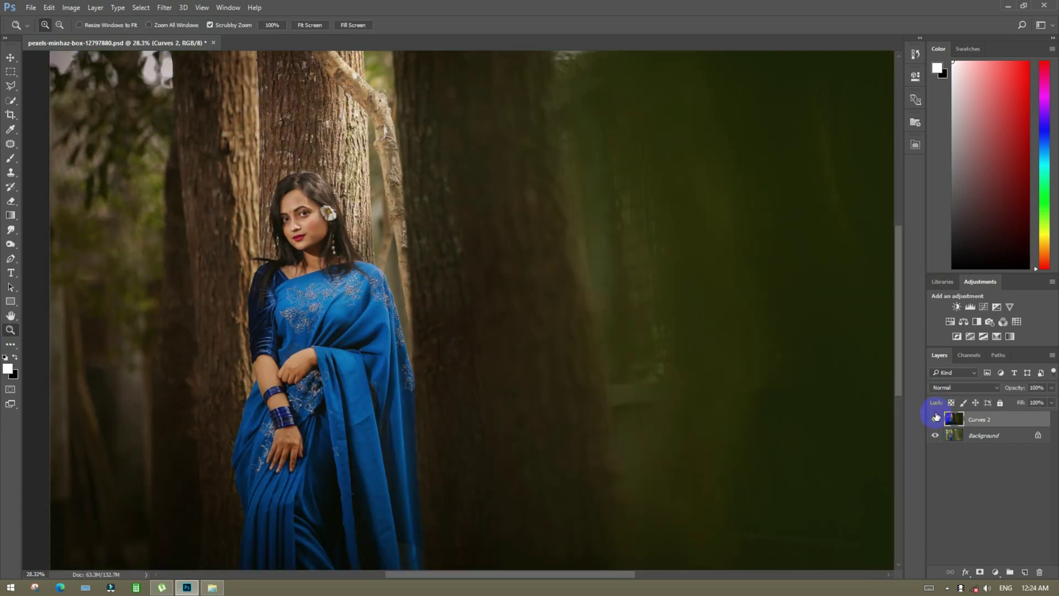
pyautogui.click(936, 417)
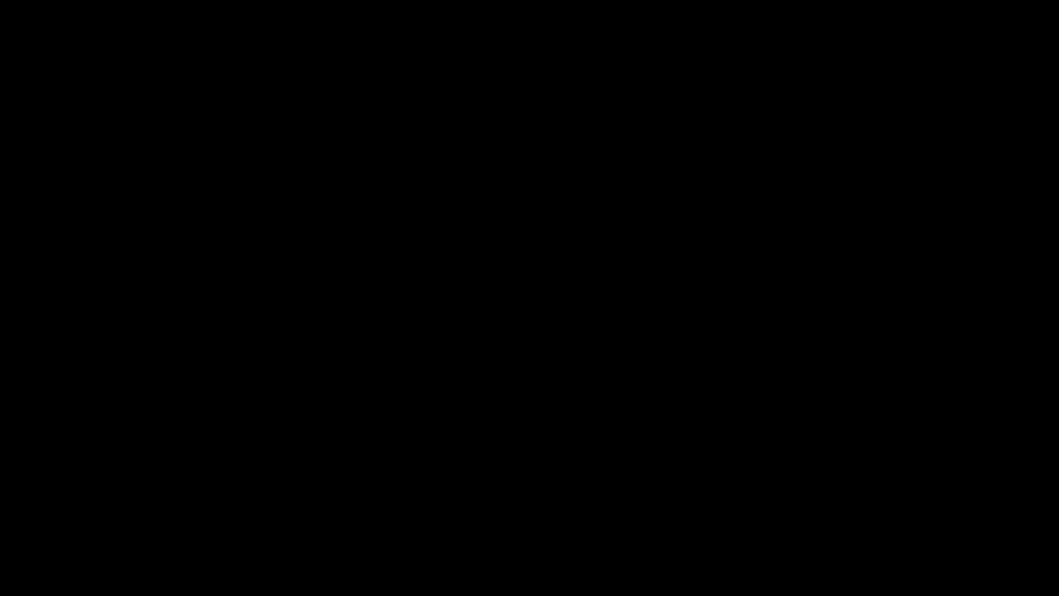